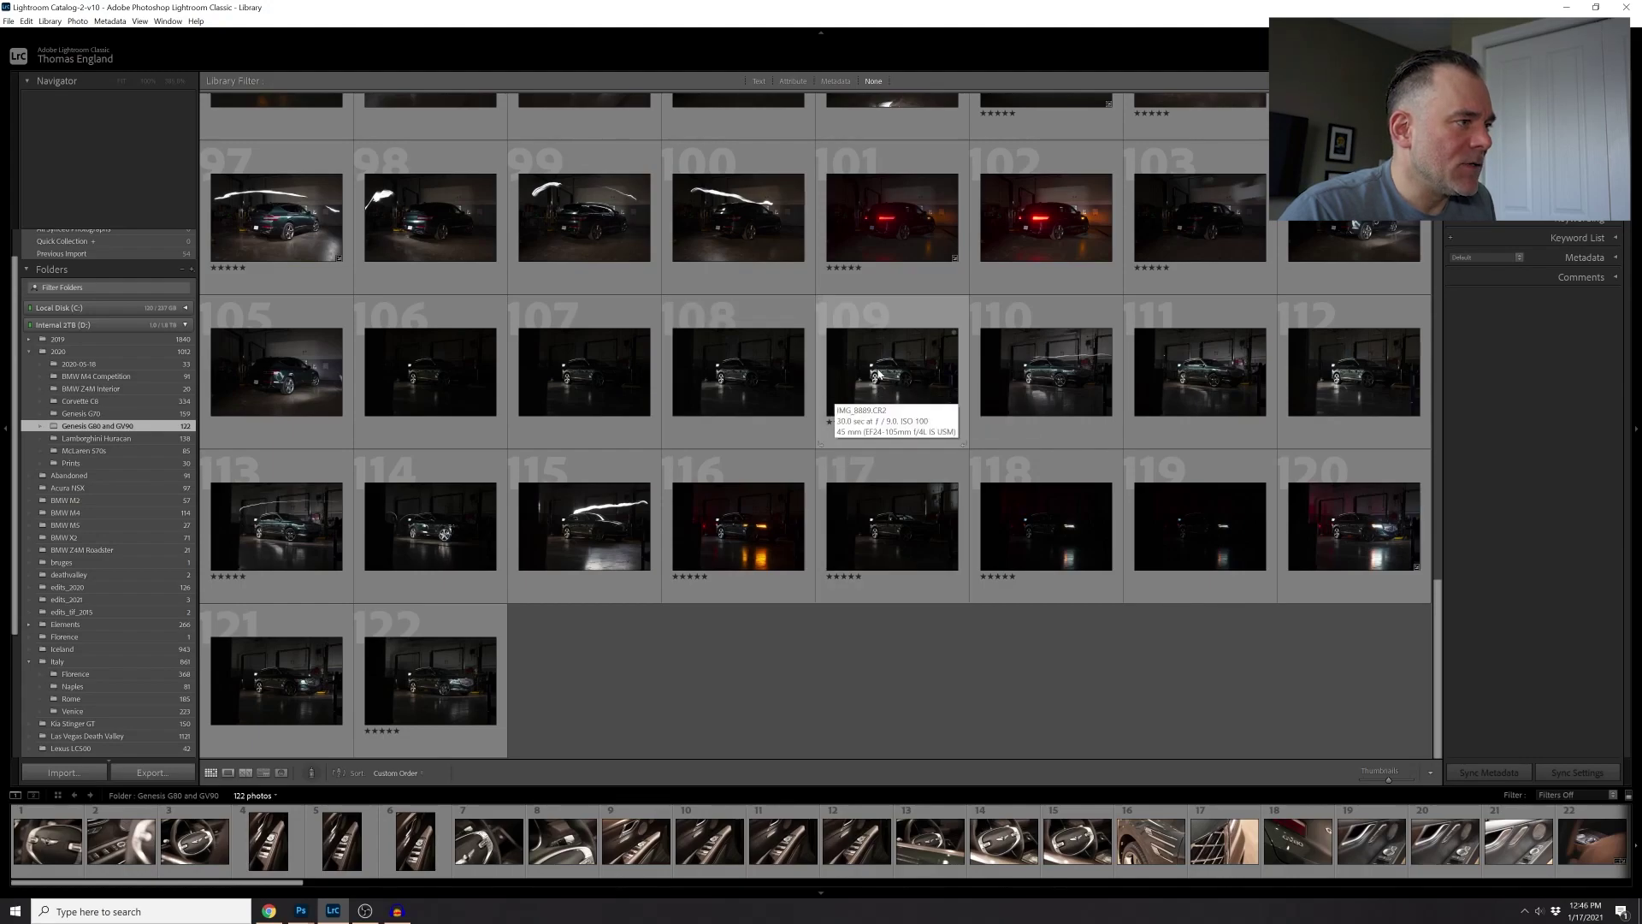
- Examine the light-painted car exposures 109 and 116 to 118 in the photo grid of the Genesis folder
click(879, 374)
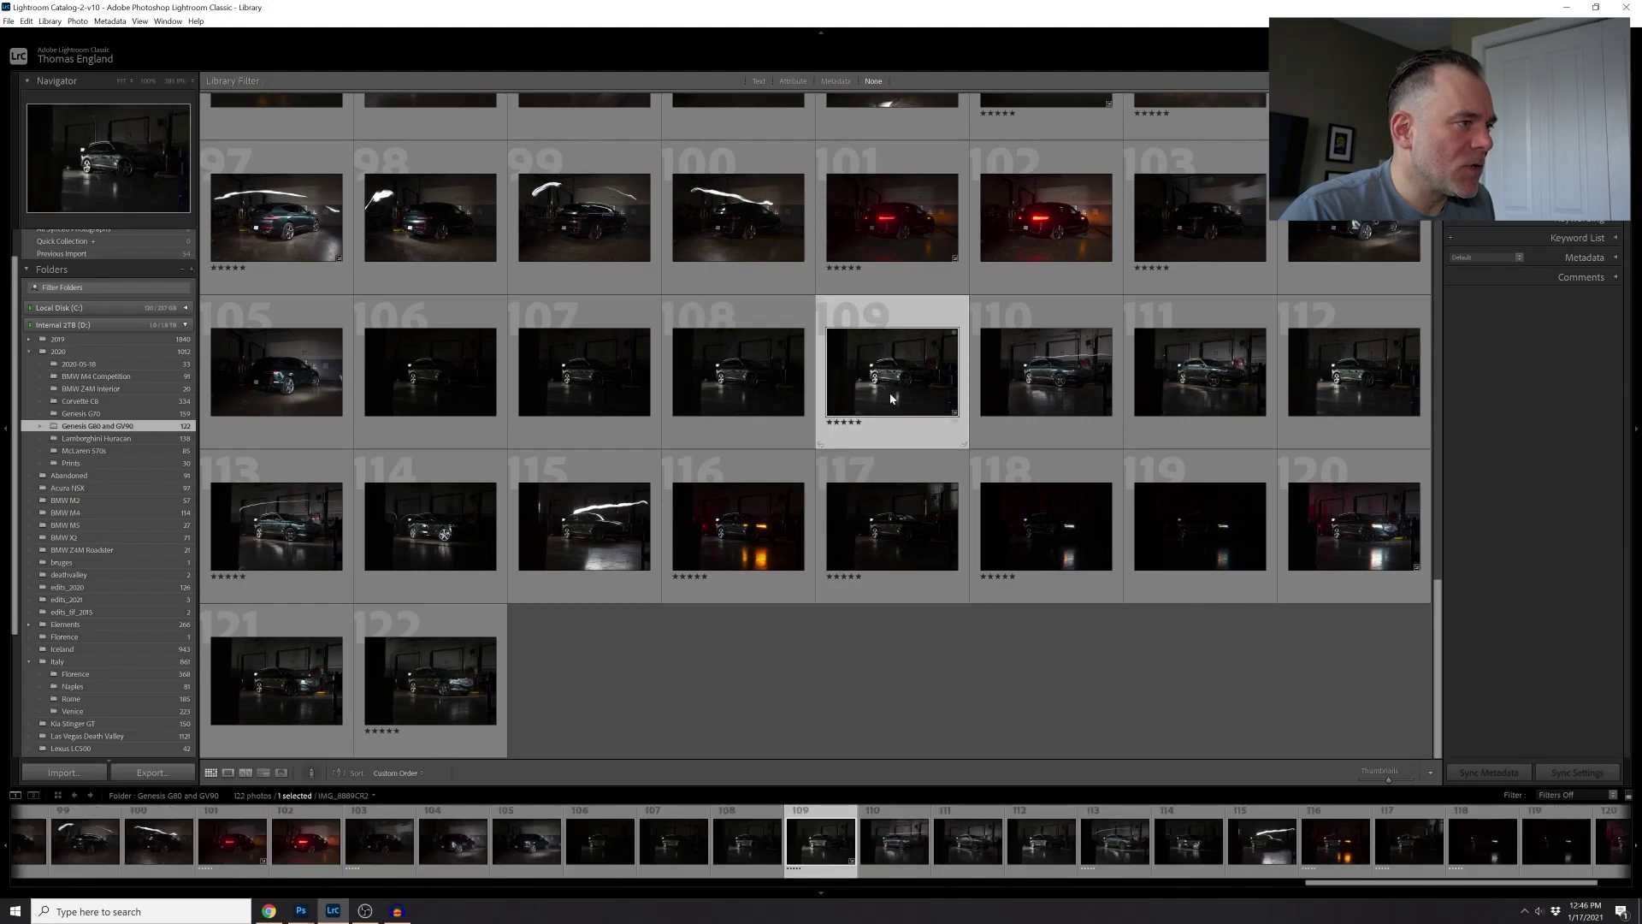
click(341, 564)
click(737, 535)
click(870, 552)
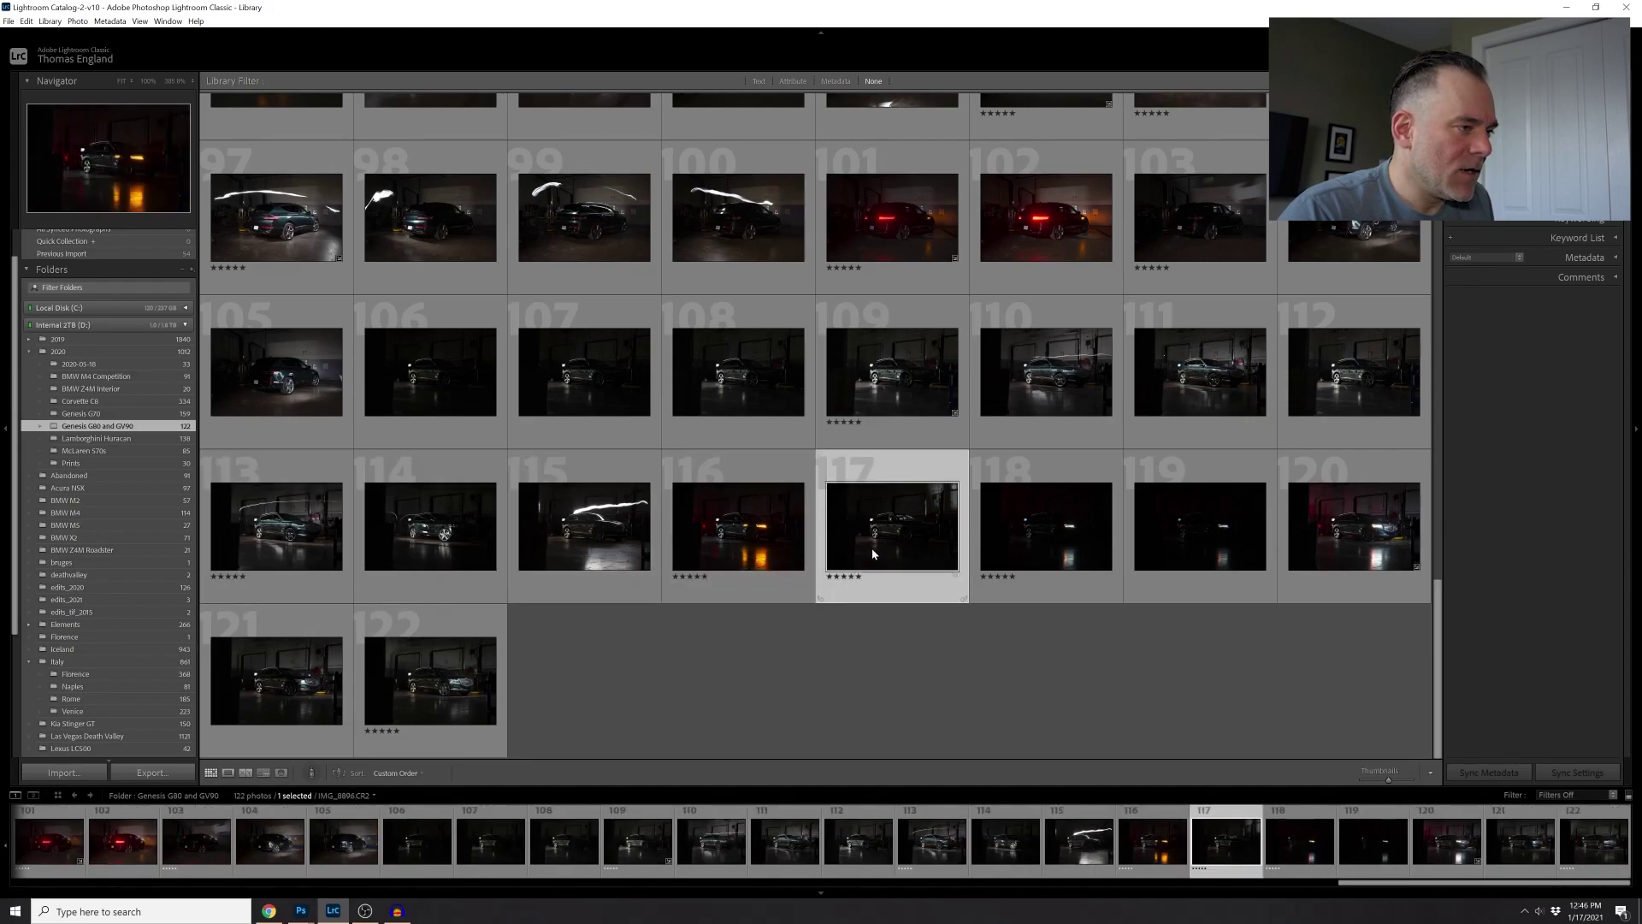
key(Right)
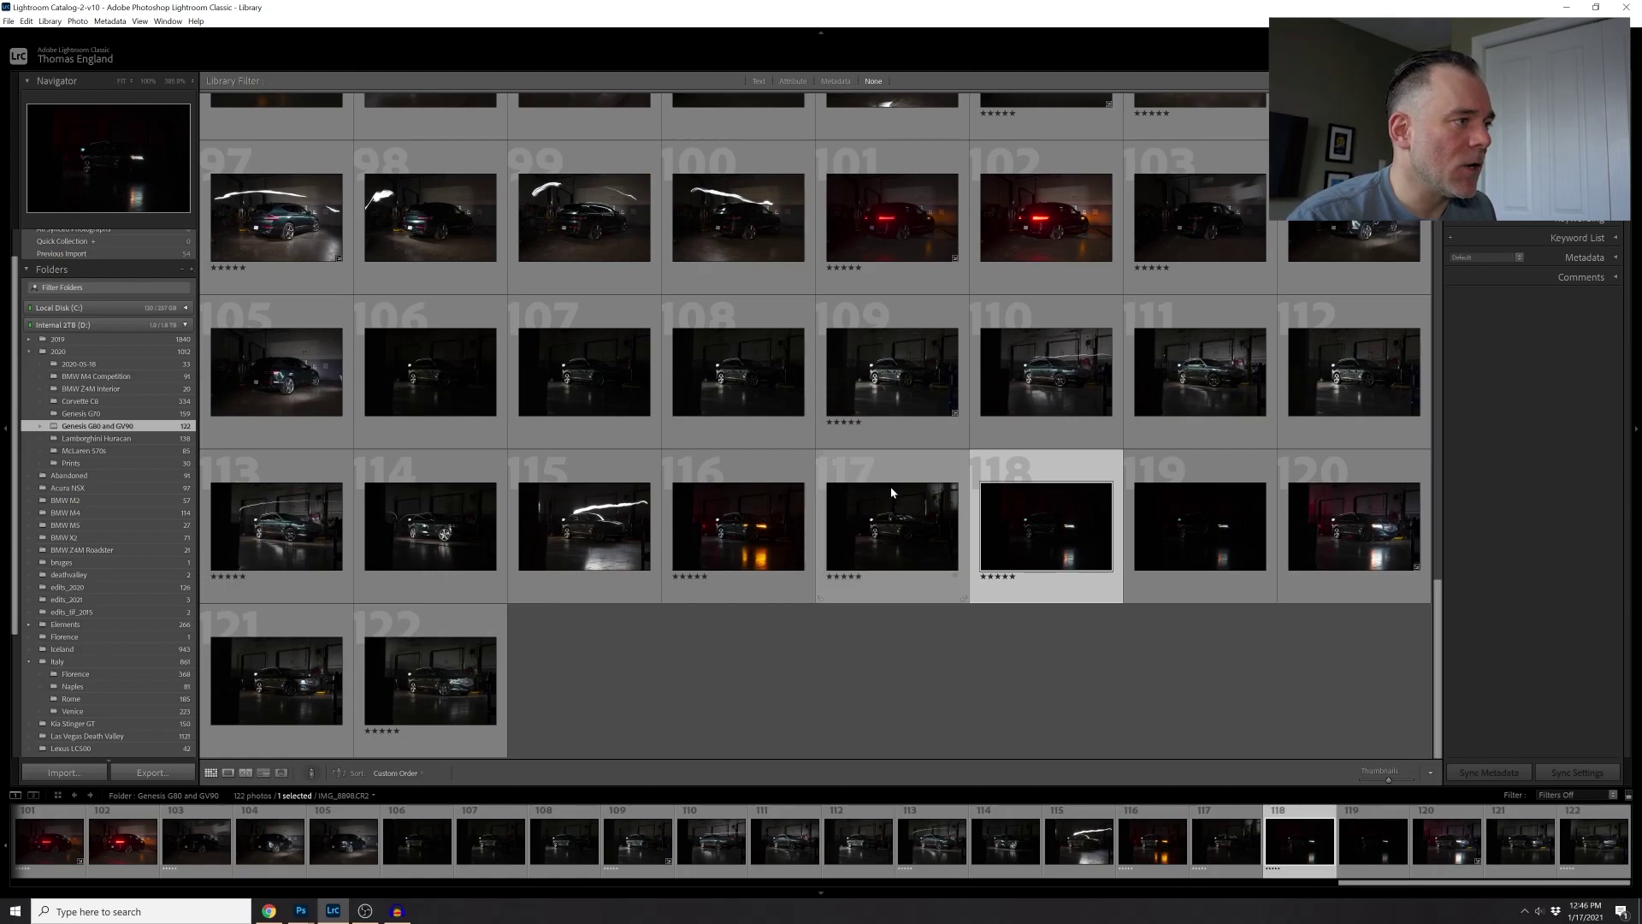
- View photo 109 enlarged and compare it with the light-painted exposures 113 to 116
double_click(905, 398)
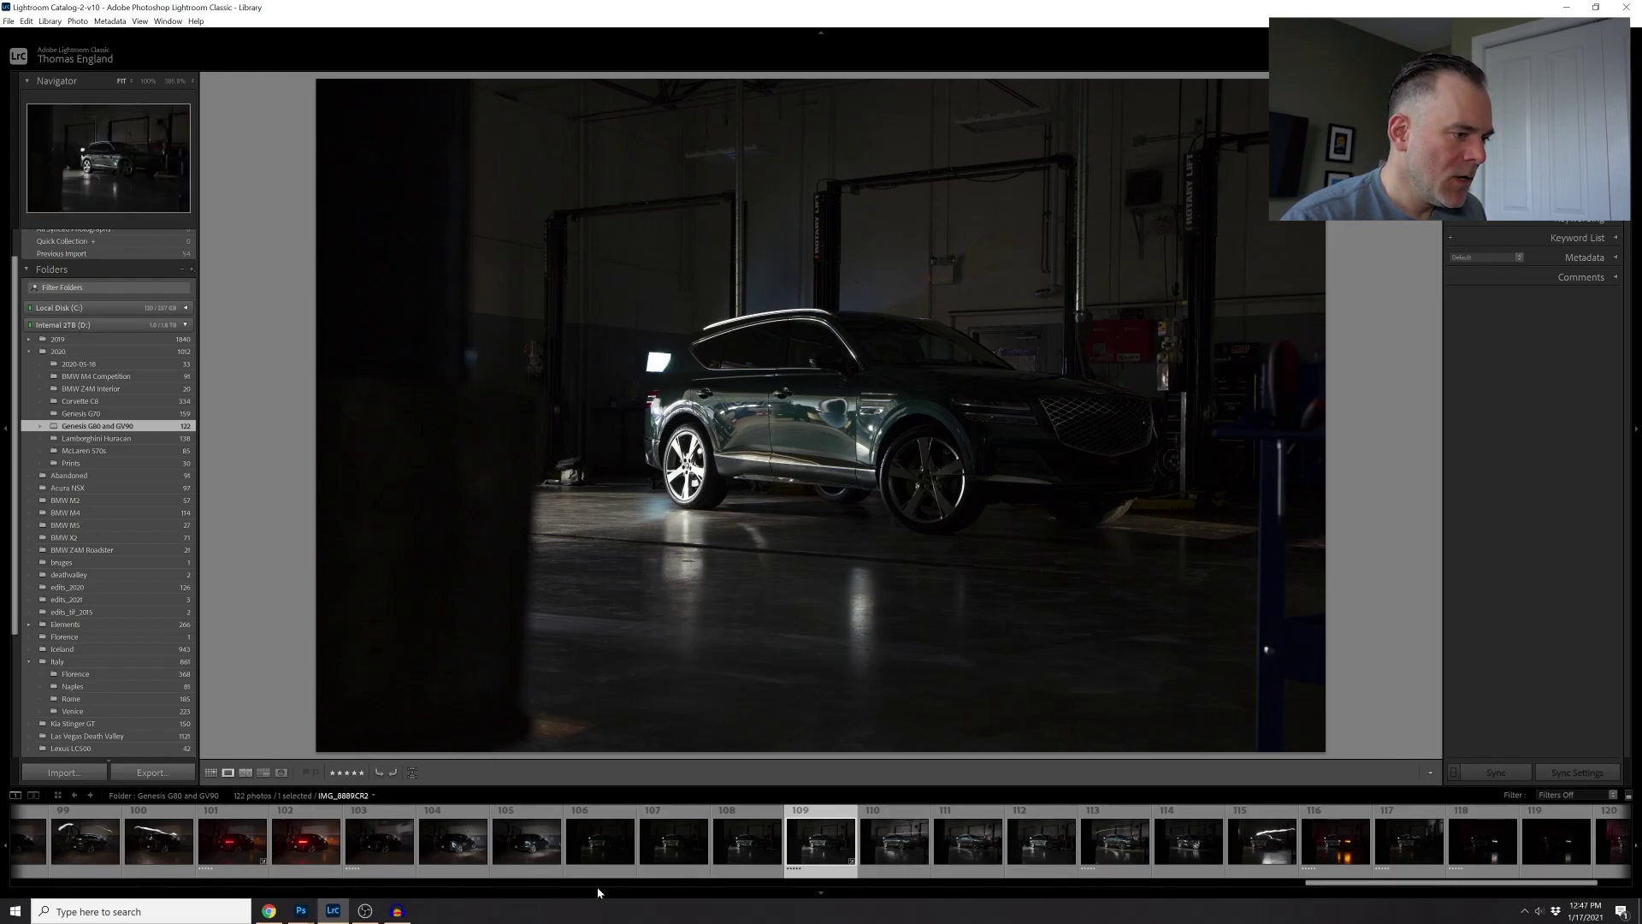
click(1124, 849)
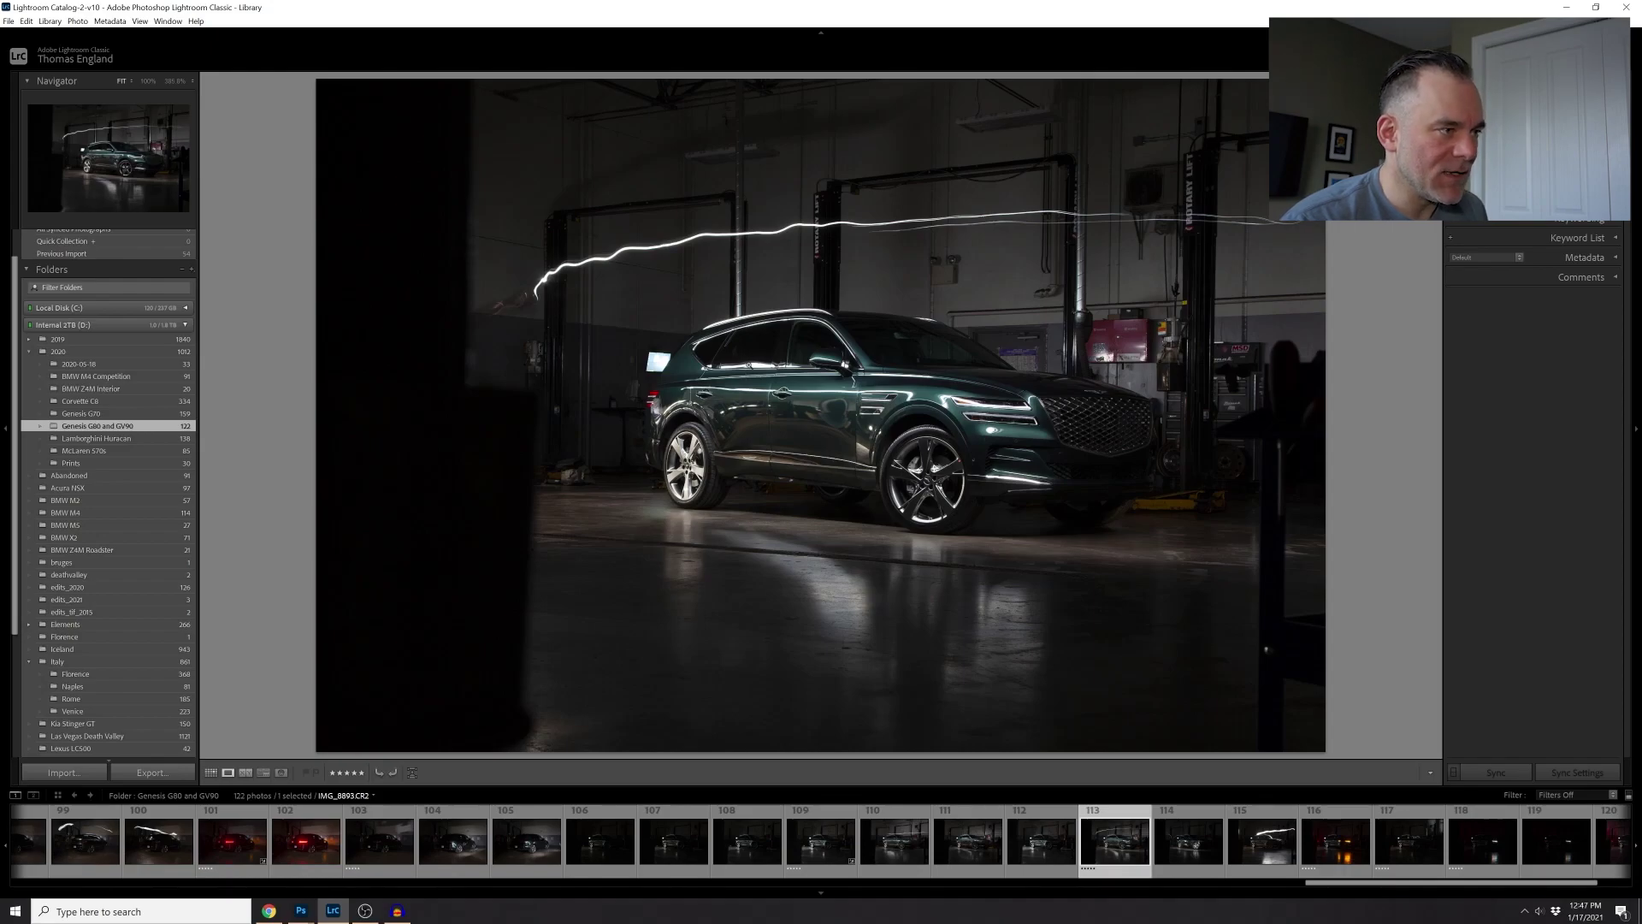
key(Right)
key(Right)
key(Right)
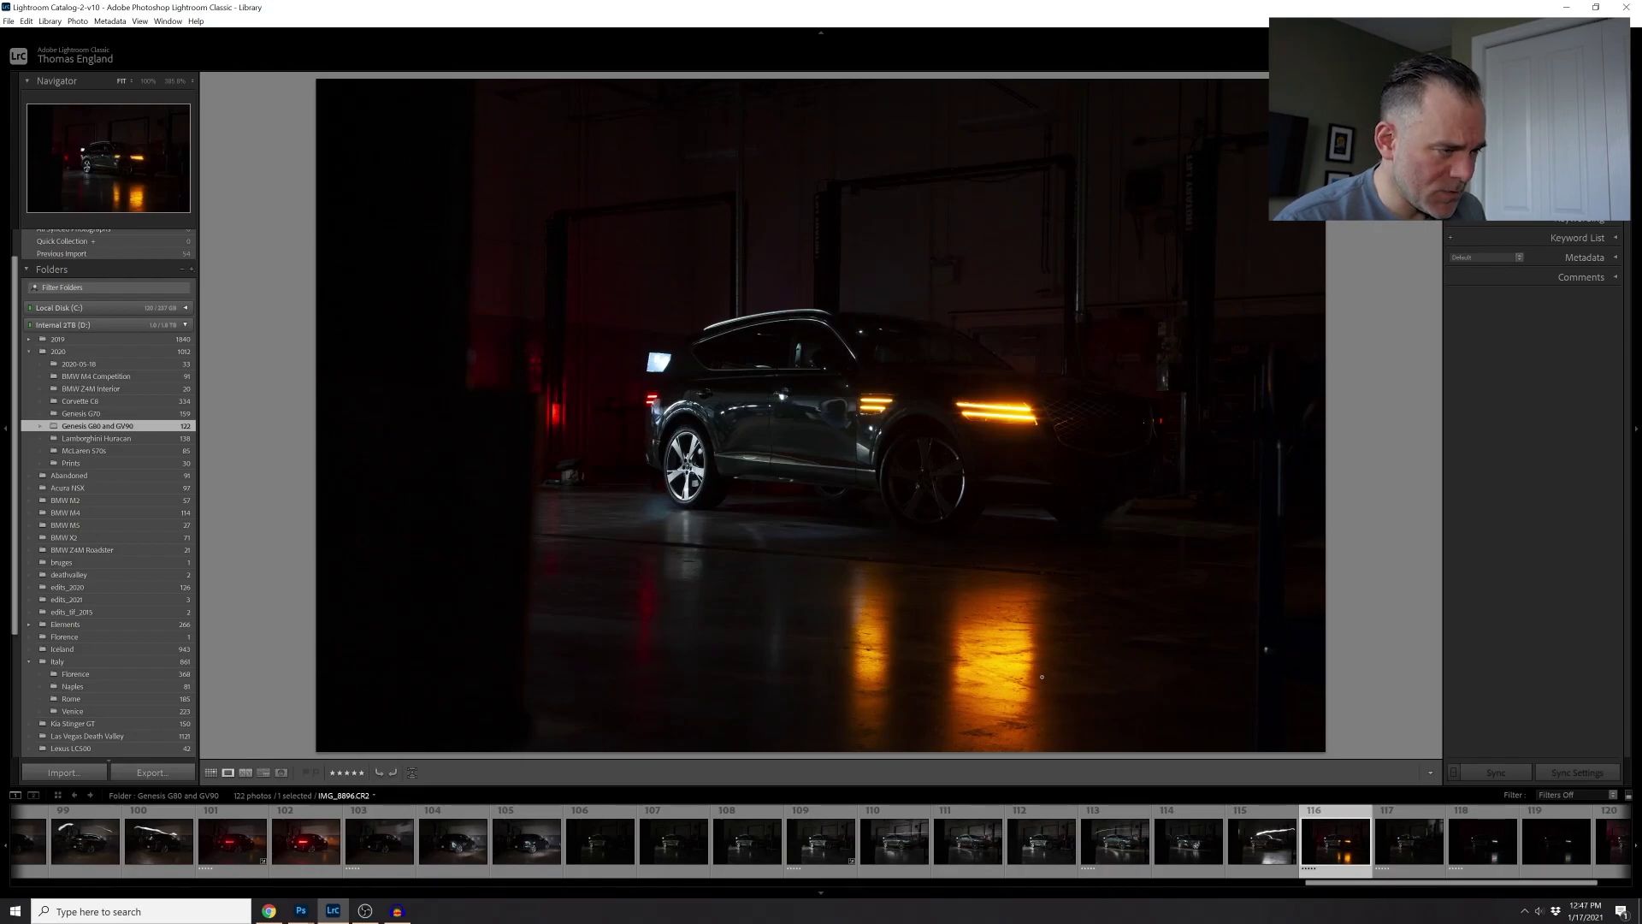
key(Left)
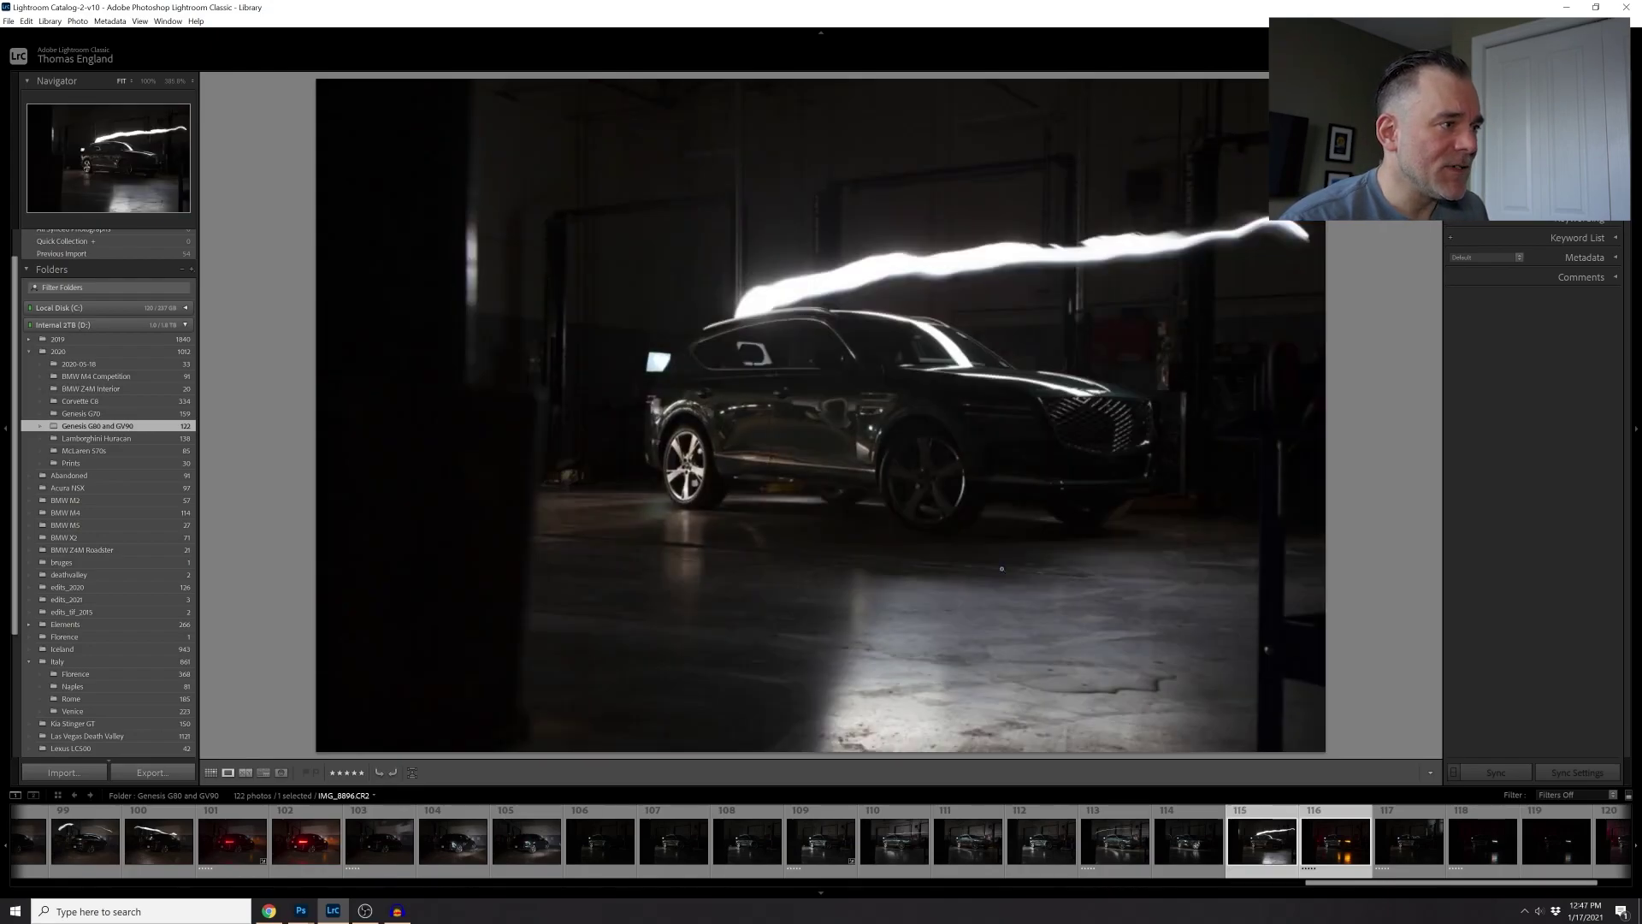
scroll(1143, 851, down, 2)
click(1143, 851)
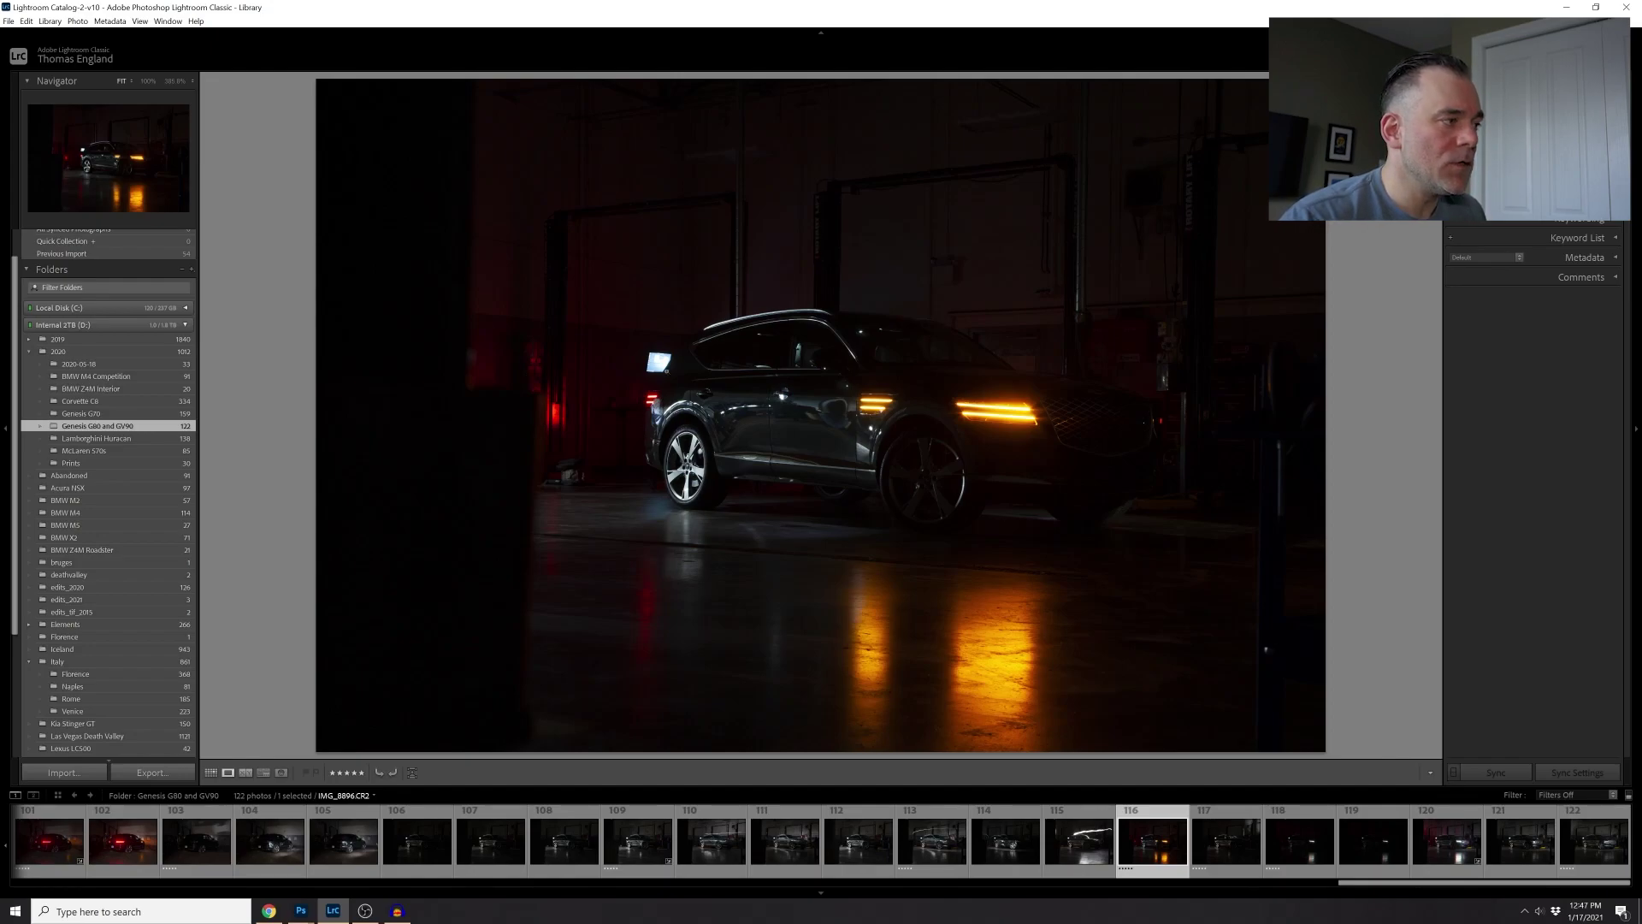
- Compare the interior-light exposure 117 with the amber turn-signal exposure 116
click(1230, 847)
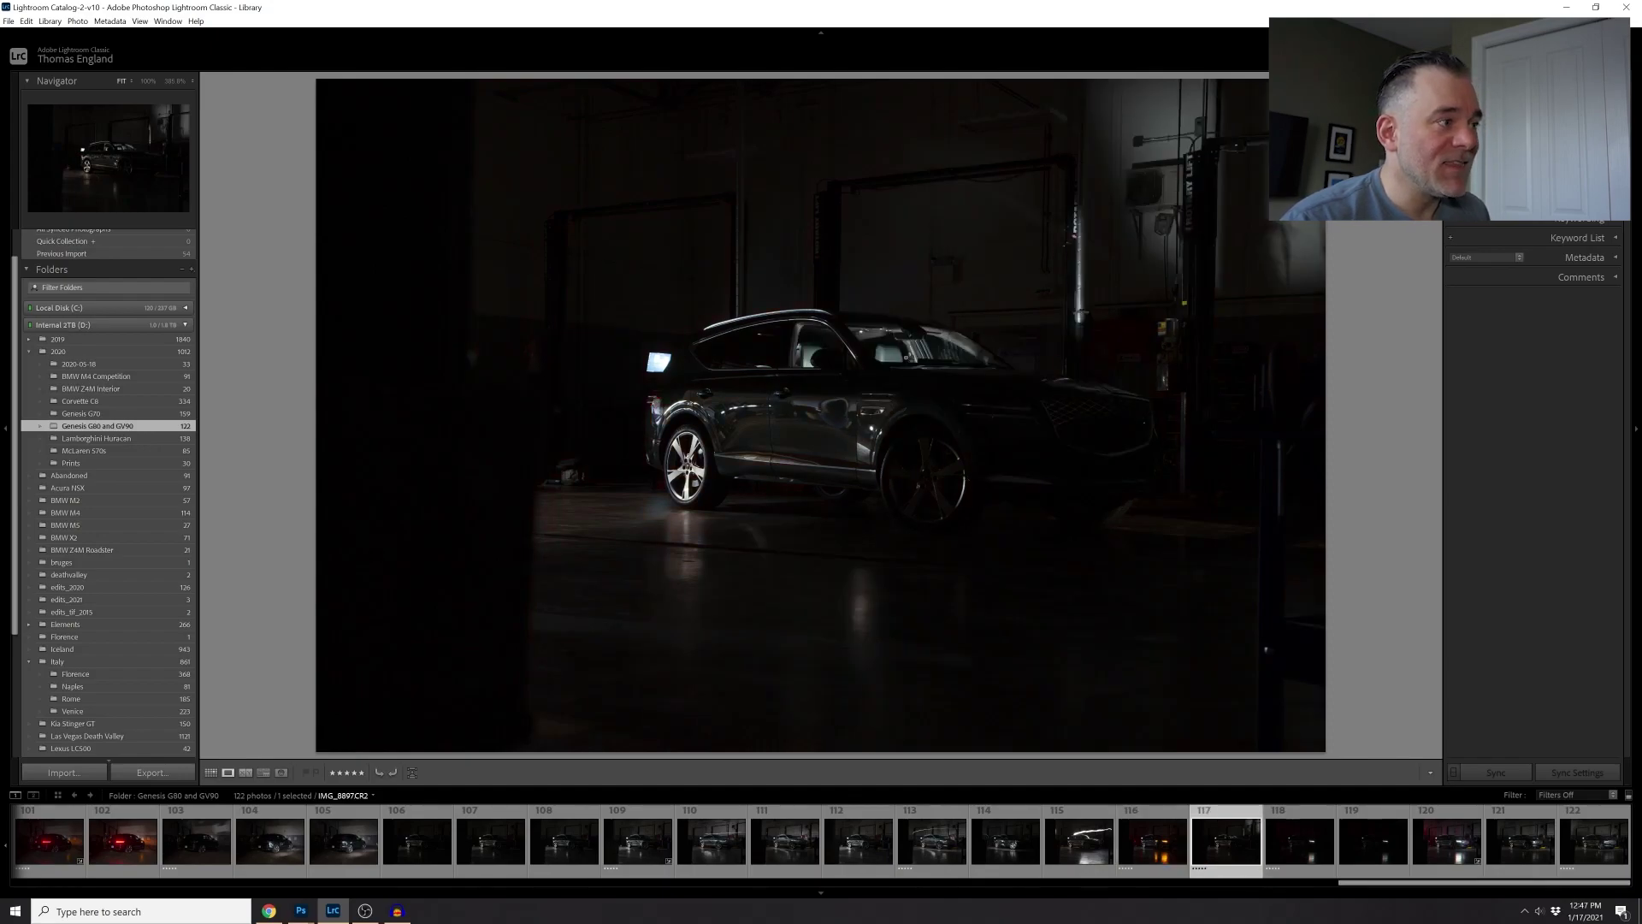
key(Left)
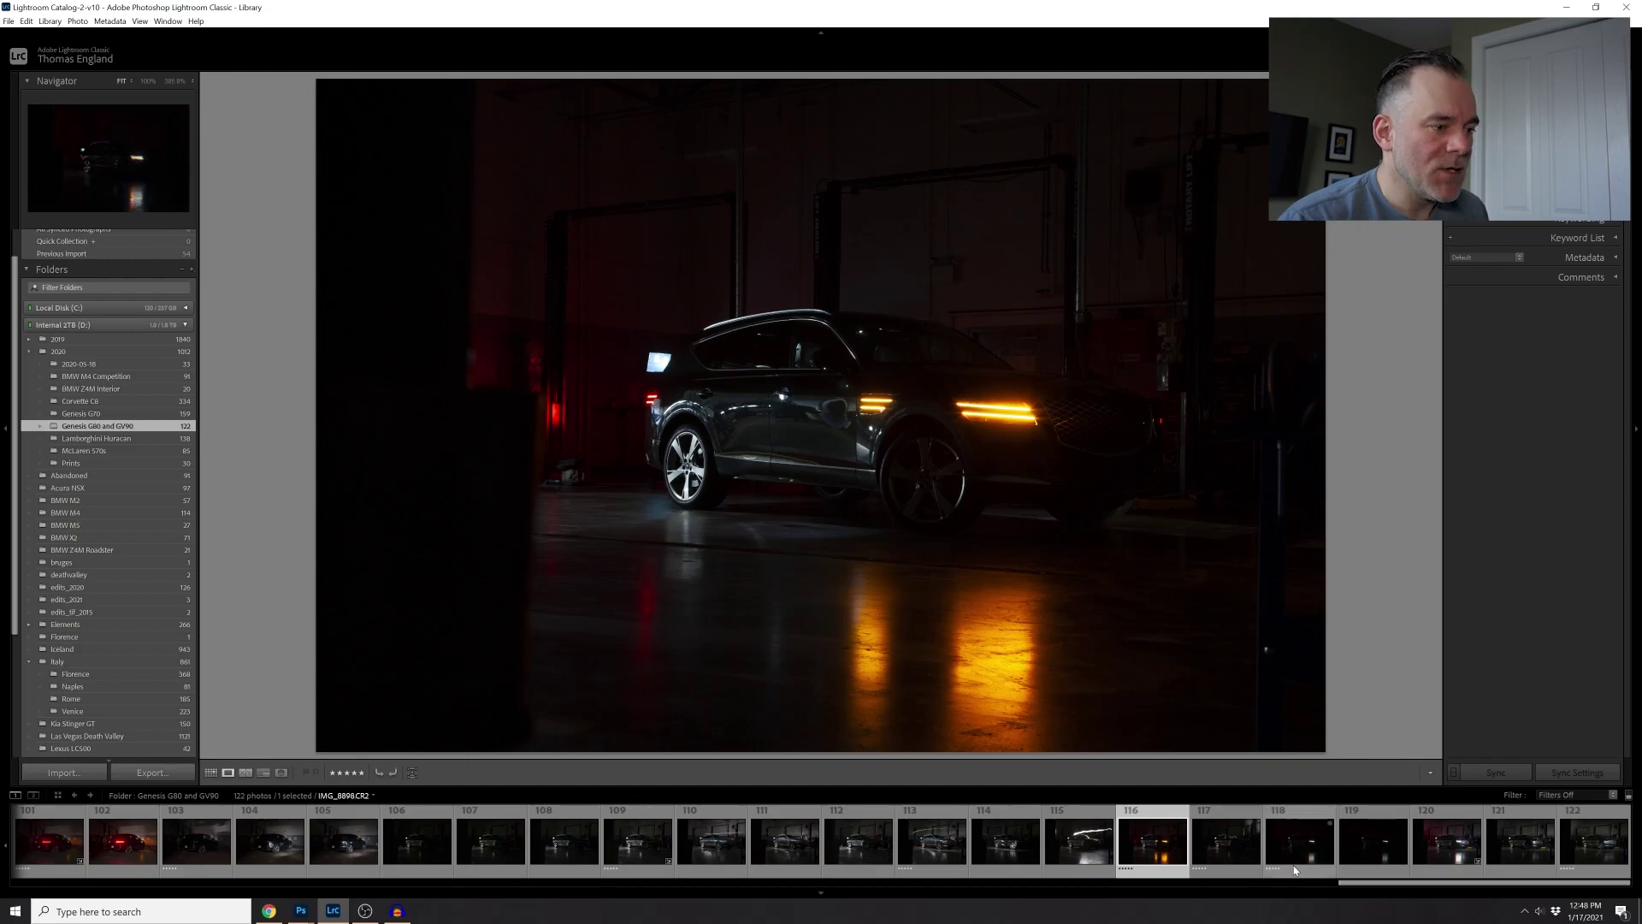
click(1202, 826)
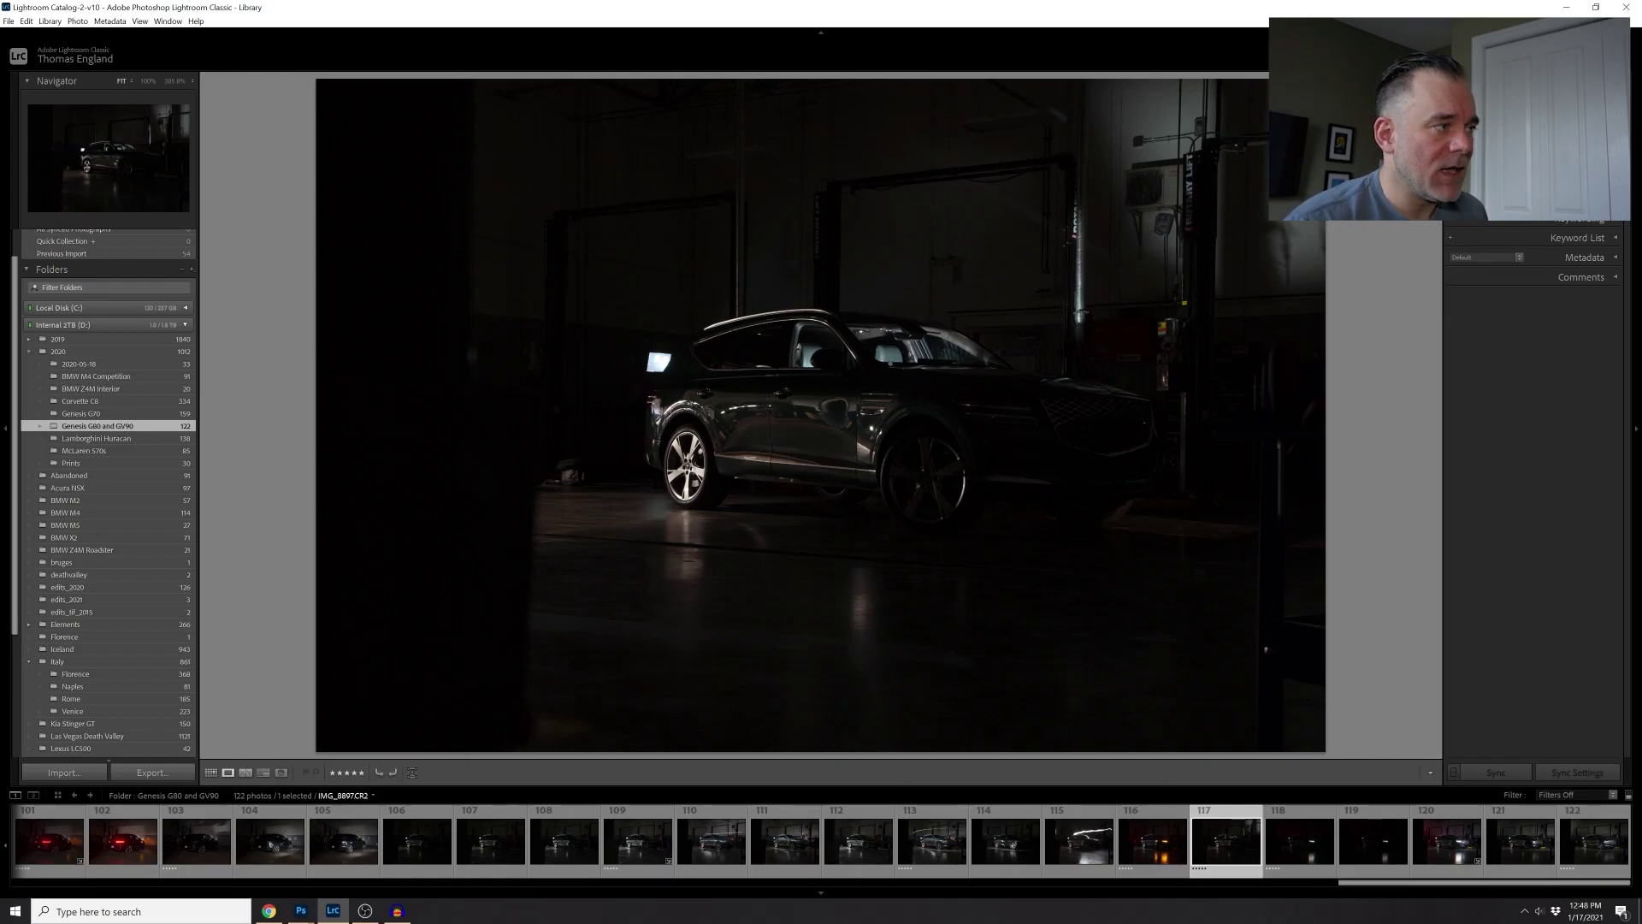
key(Right)
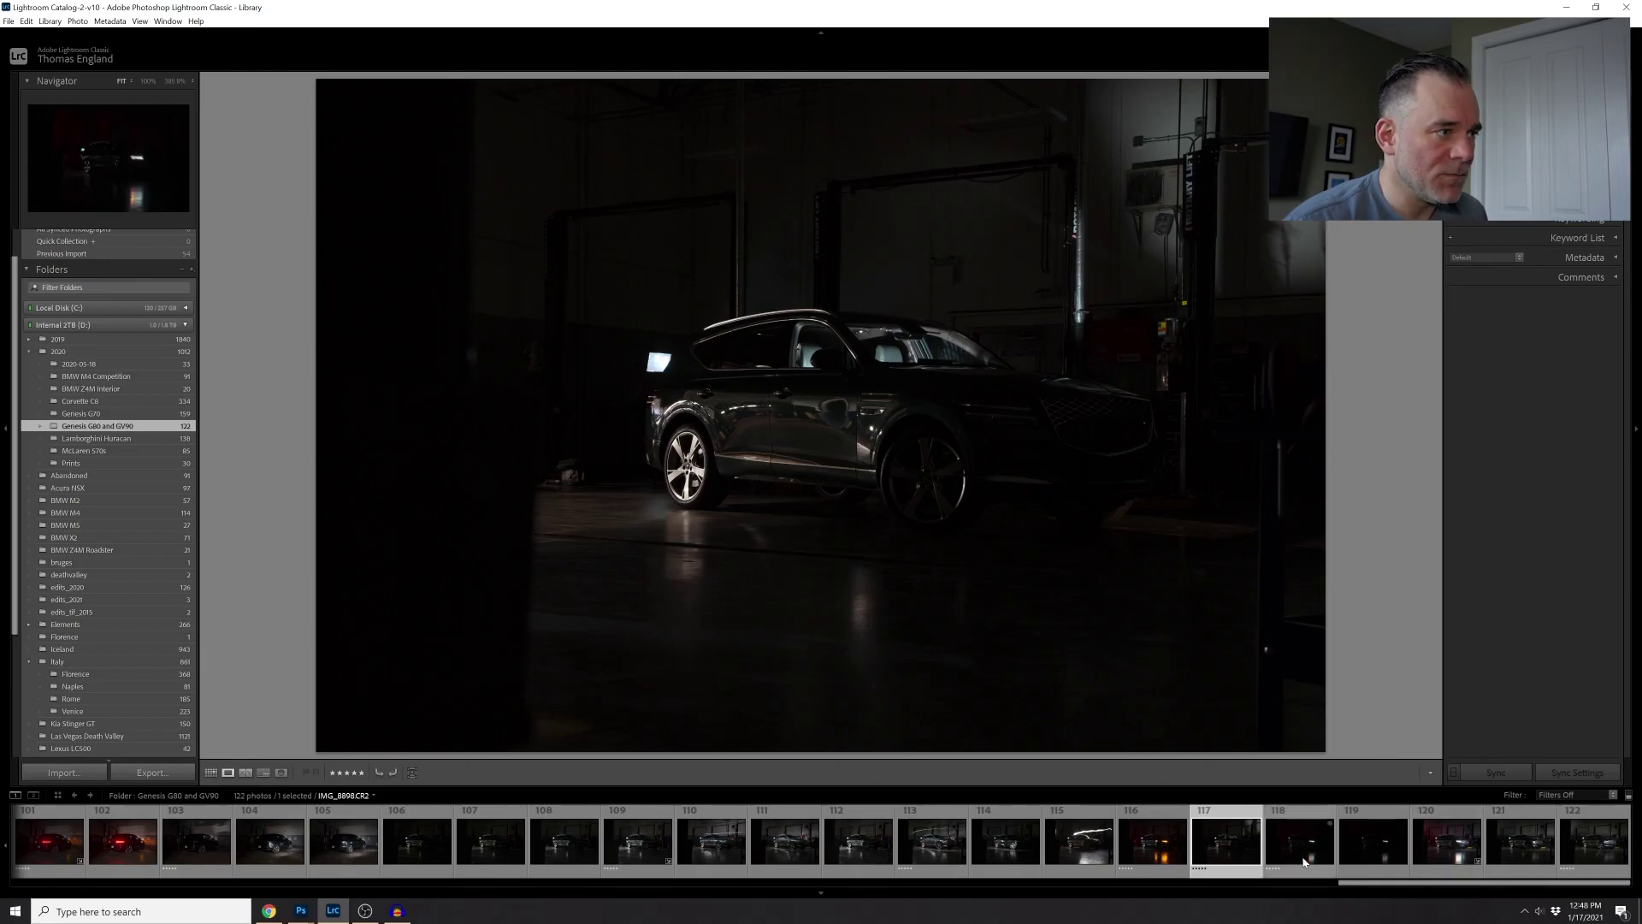
key(Left)
key(Left)
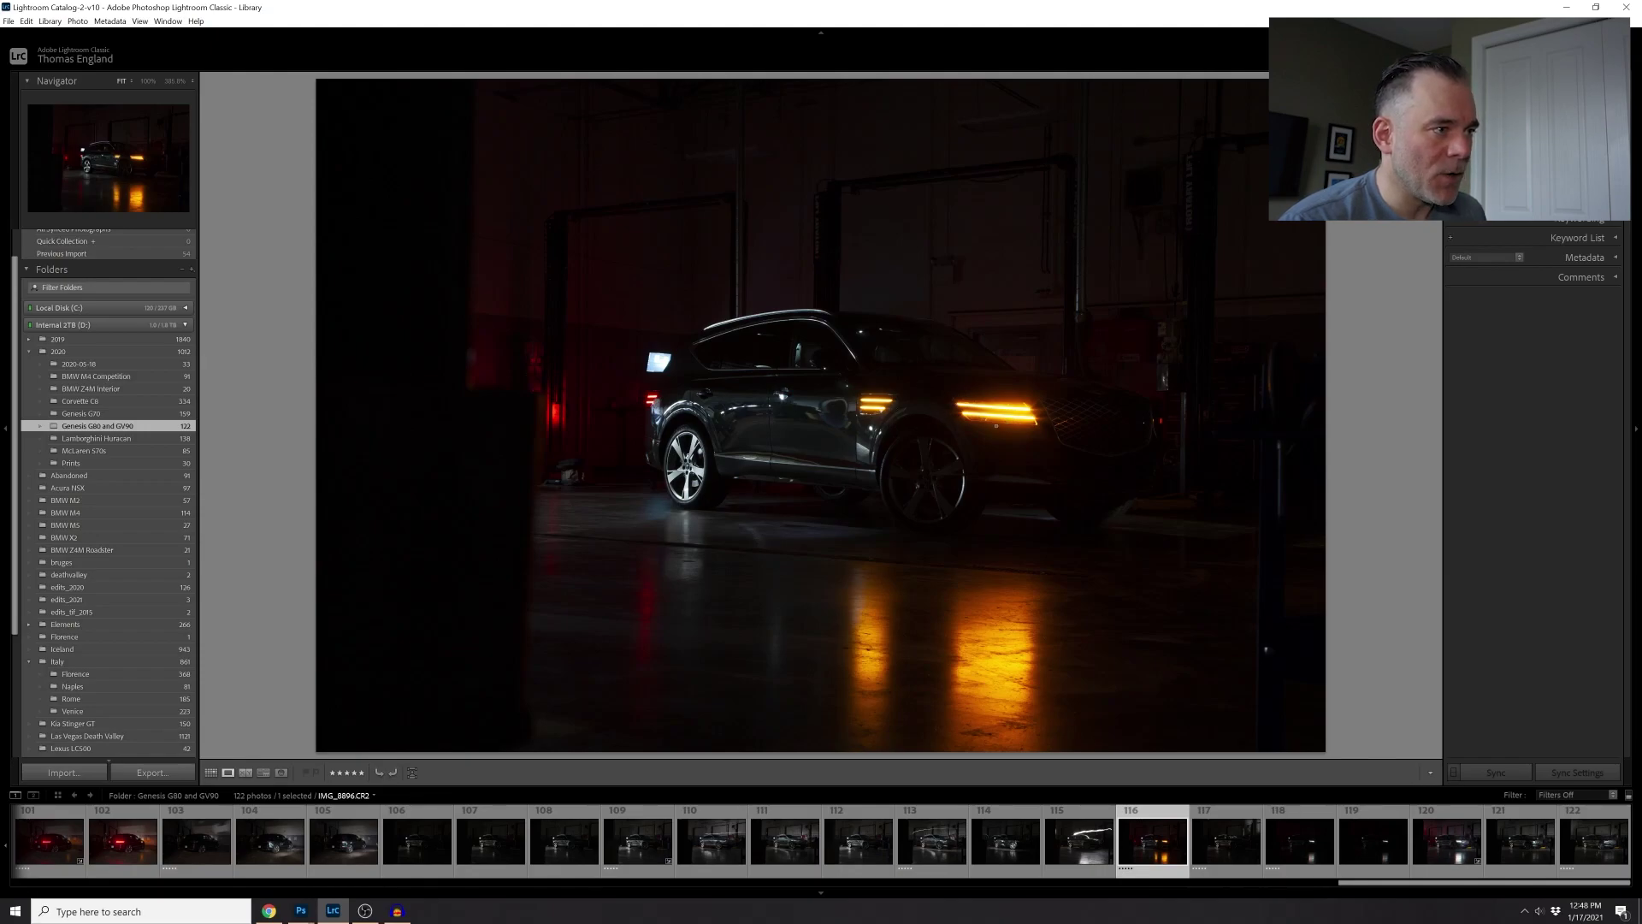
- Review the headlight exposure 118, the light-trail exposure 115, the amber-signal exposure 116 and the front-grille exposure 122
click(1285, 833)
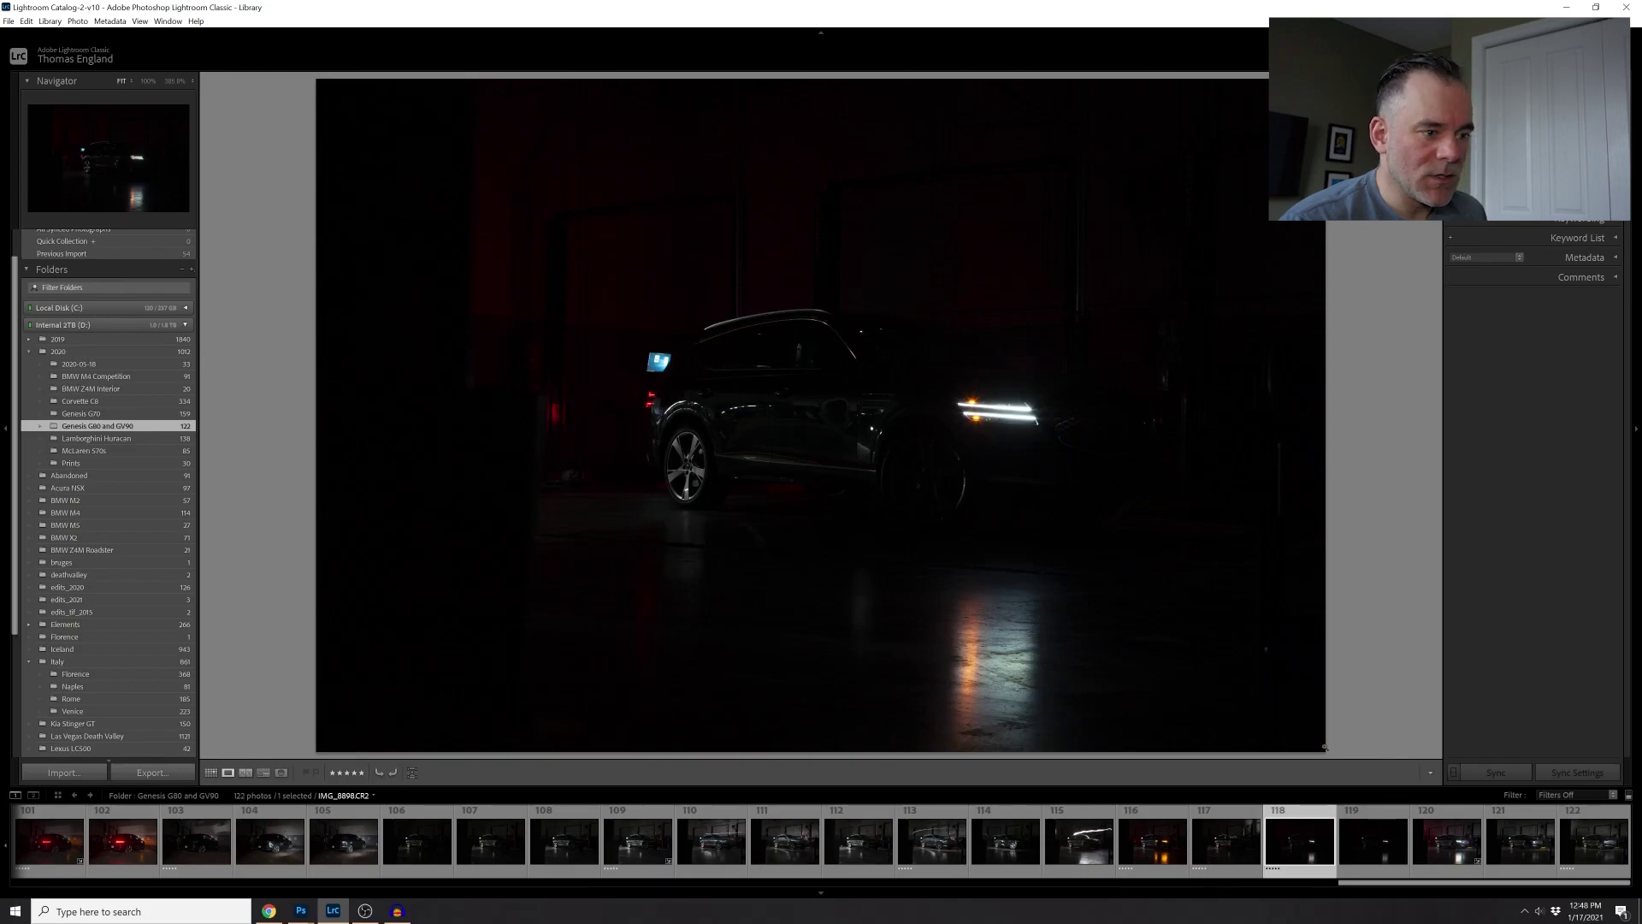
click(1562, 855)
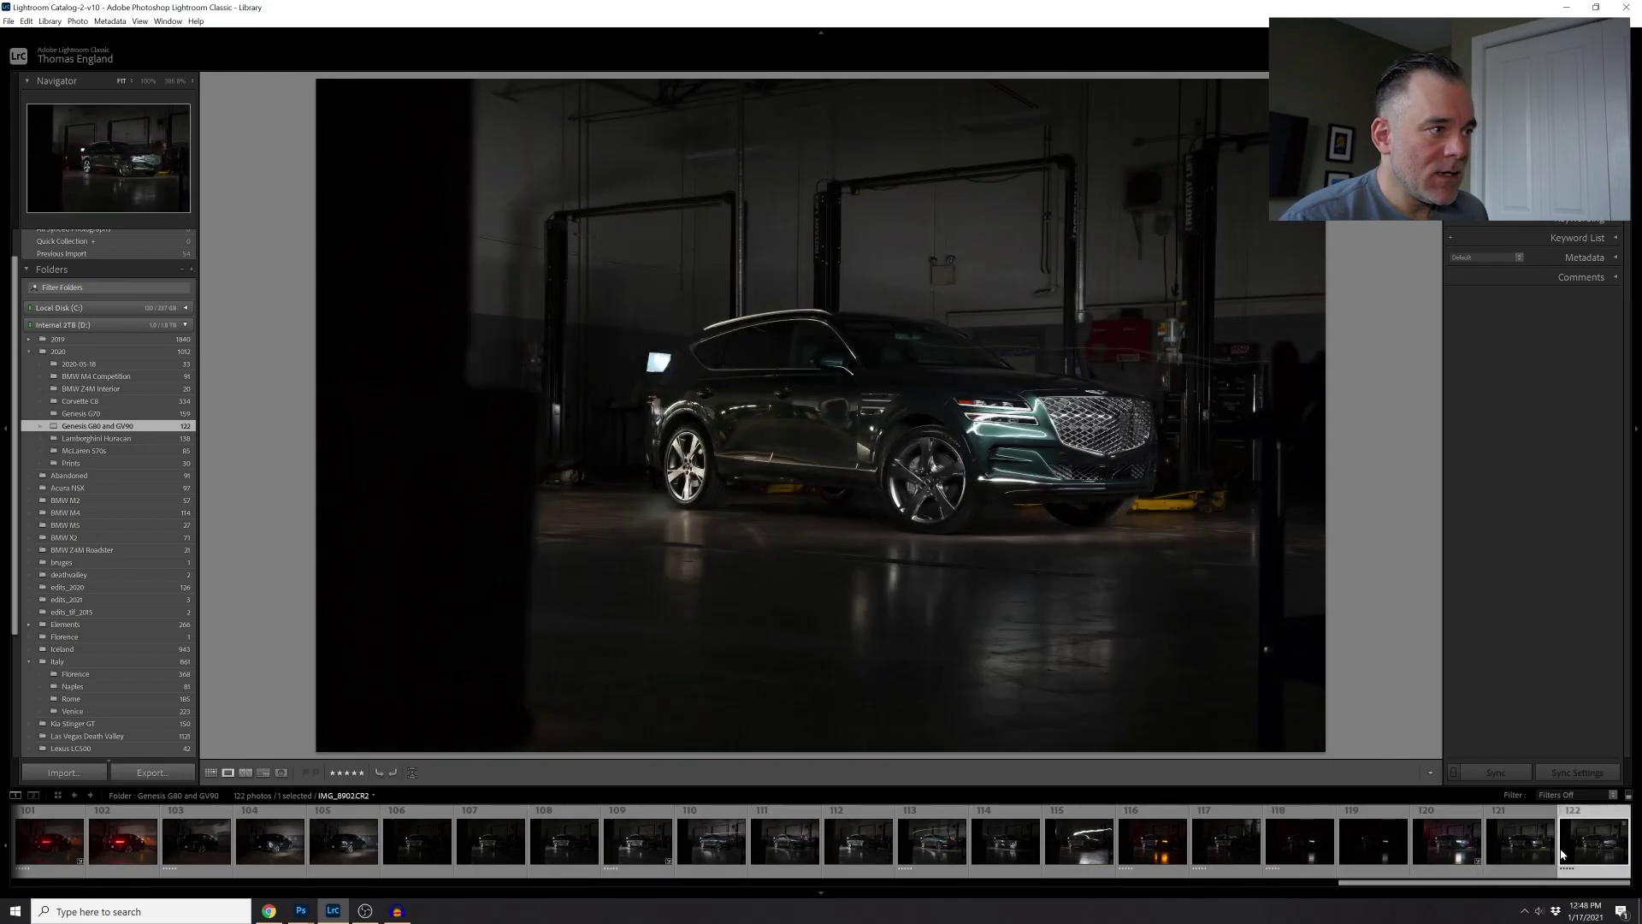
click(1080, 843)
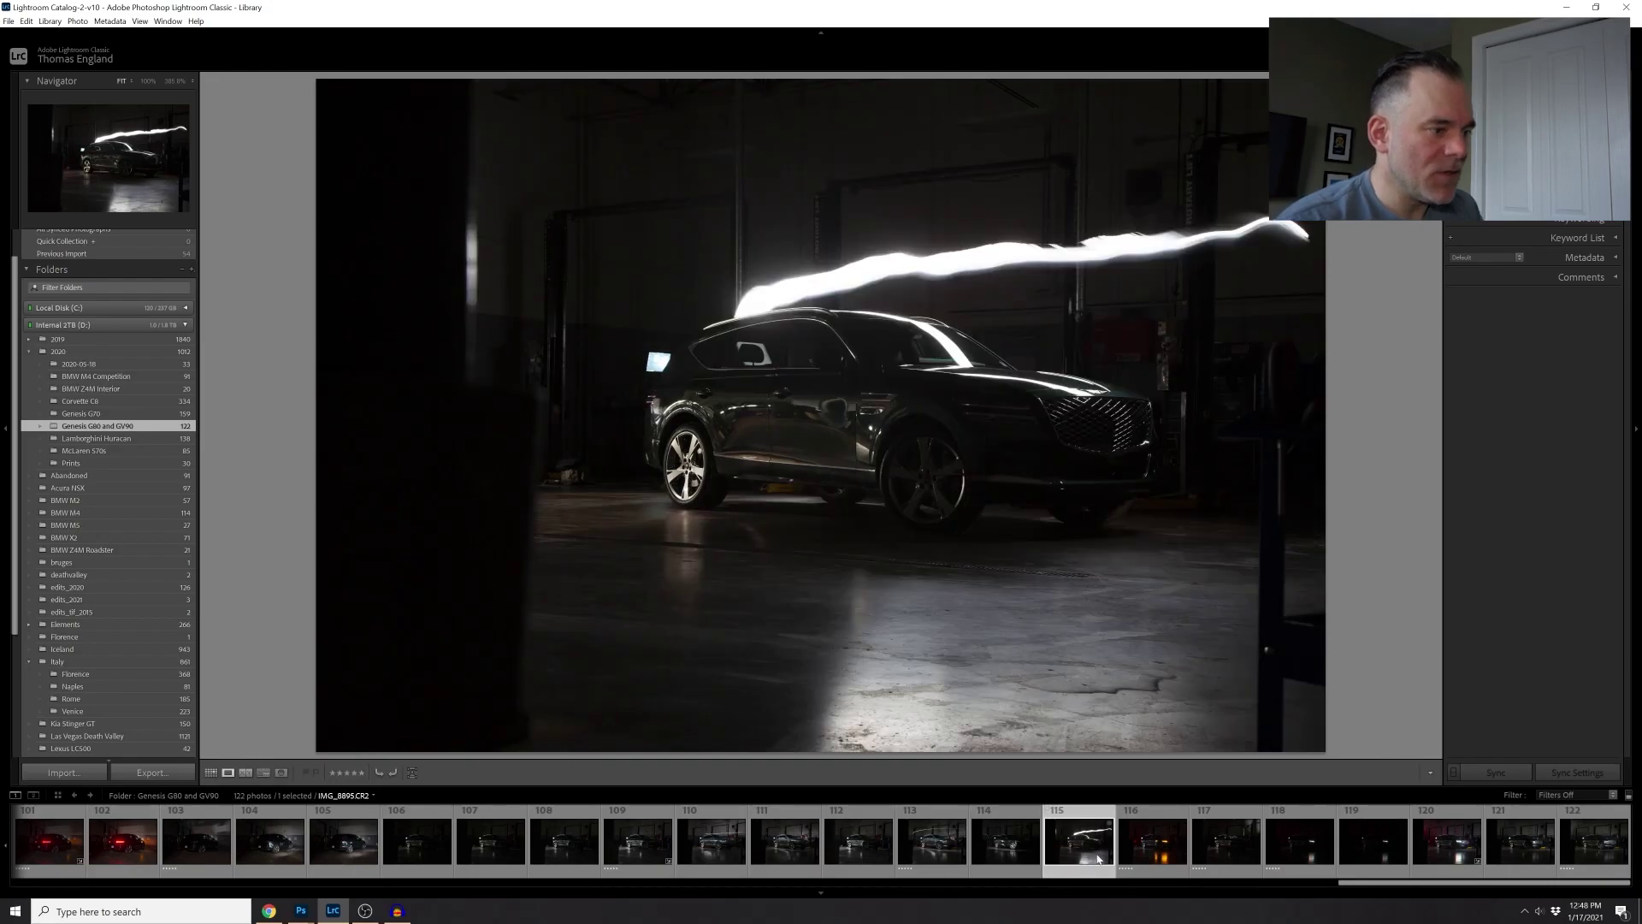
click(1152, 842)
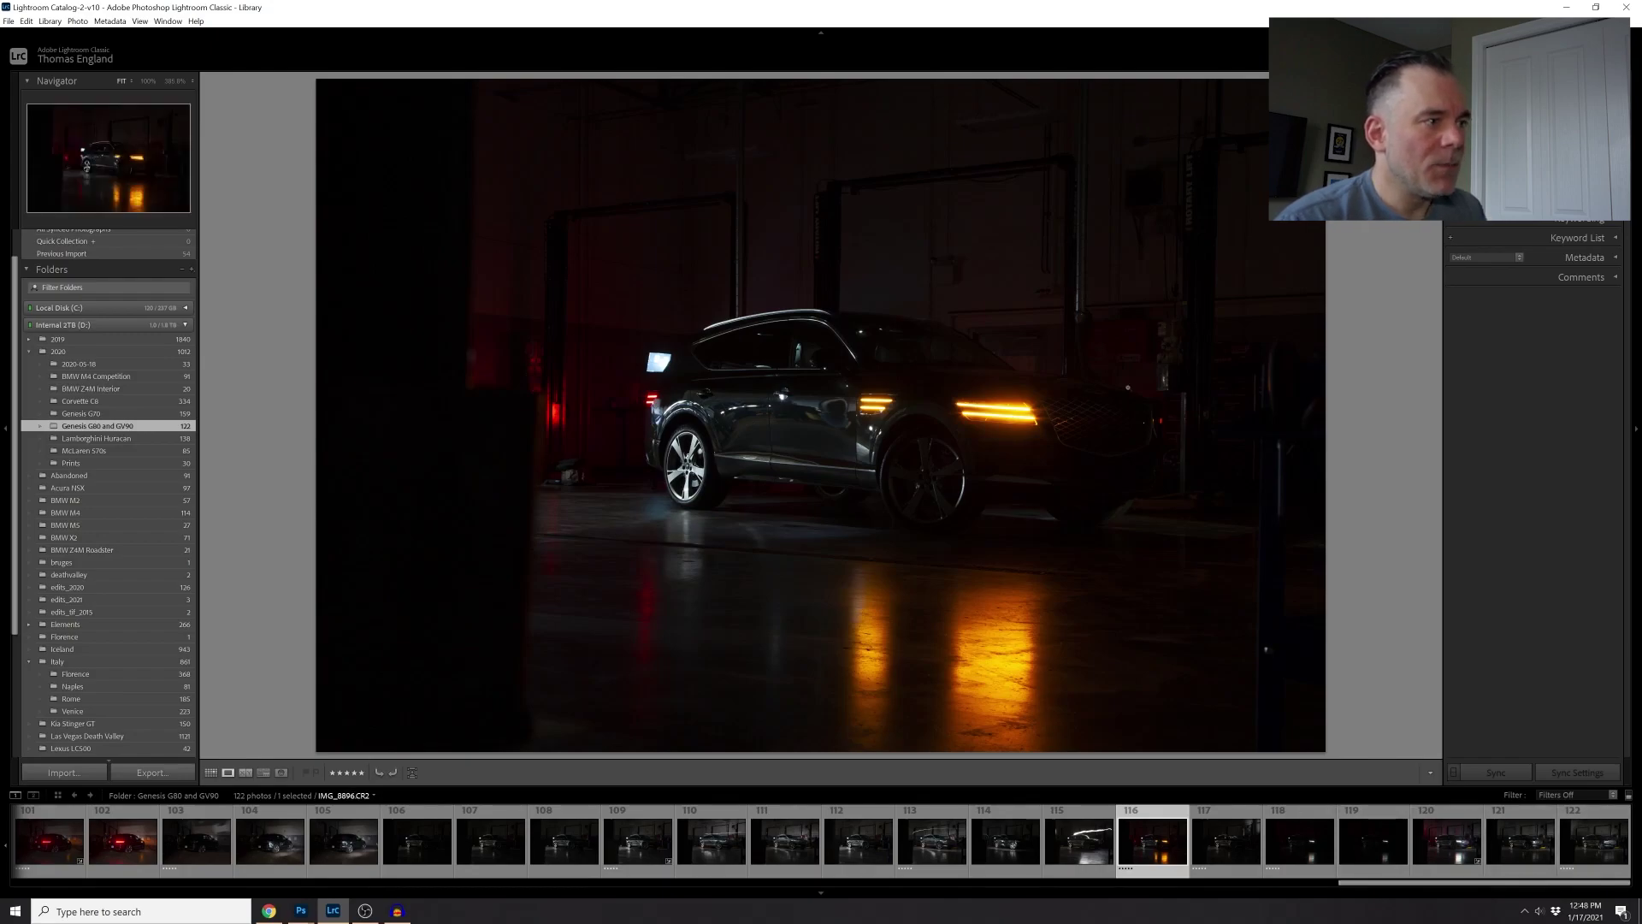
key(End)
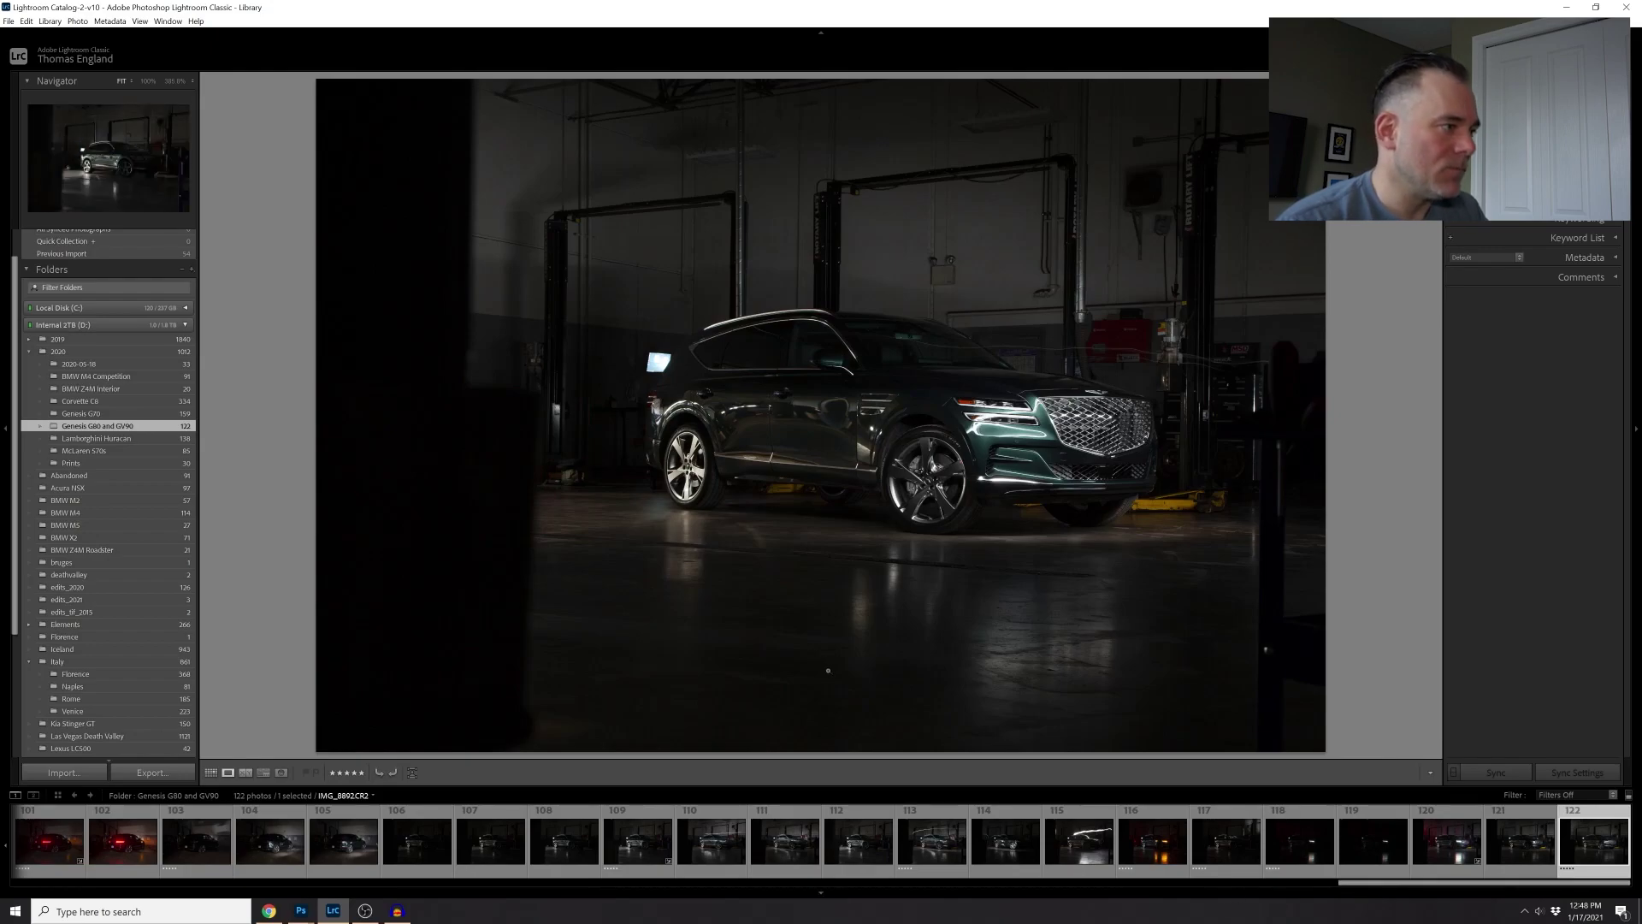
- Switch to IMG_8902.tif in Photoshop and hide the adjustments group and every car group layer except background
mouse_move(302, 915)
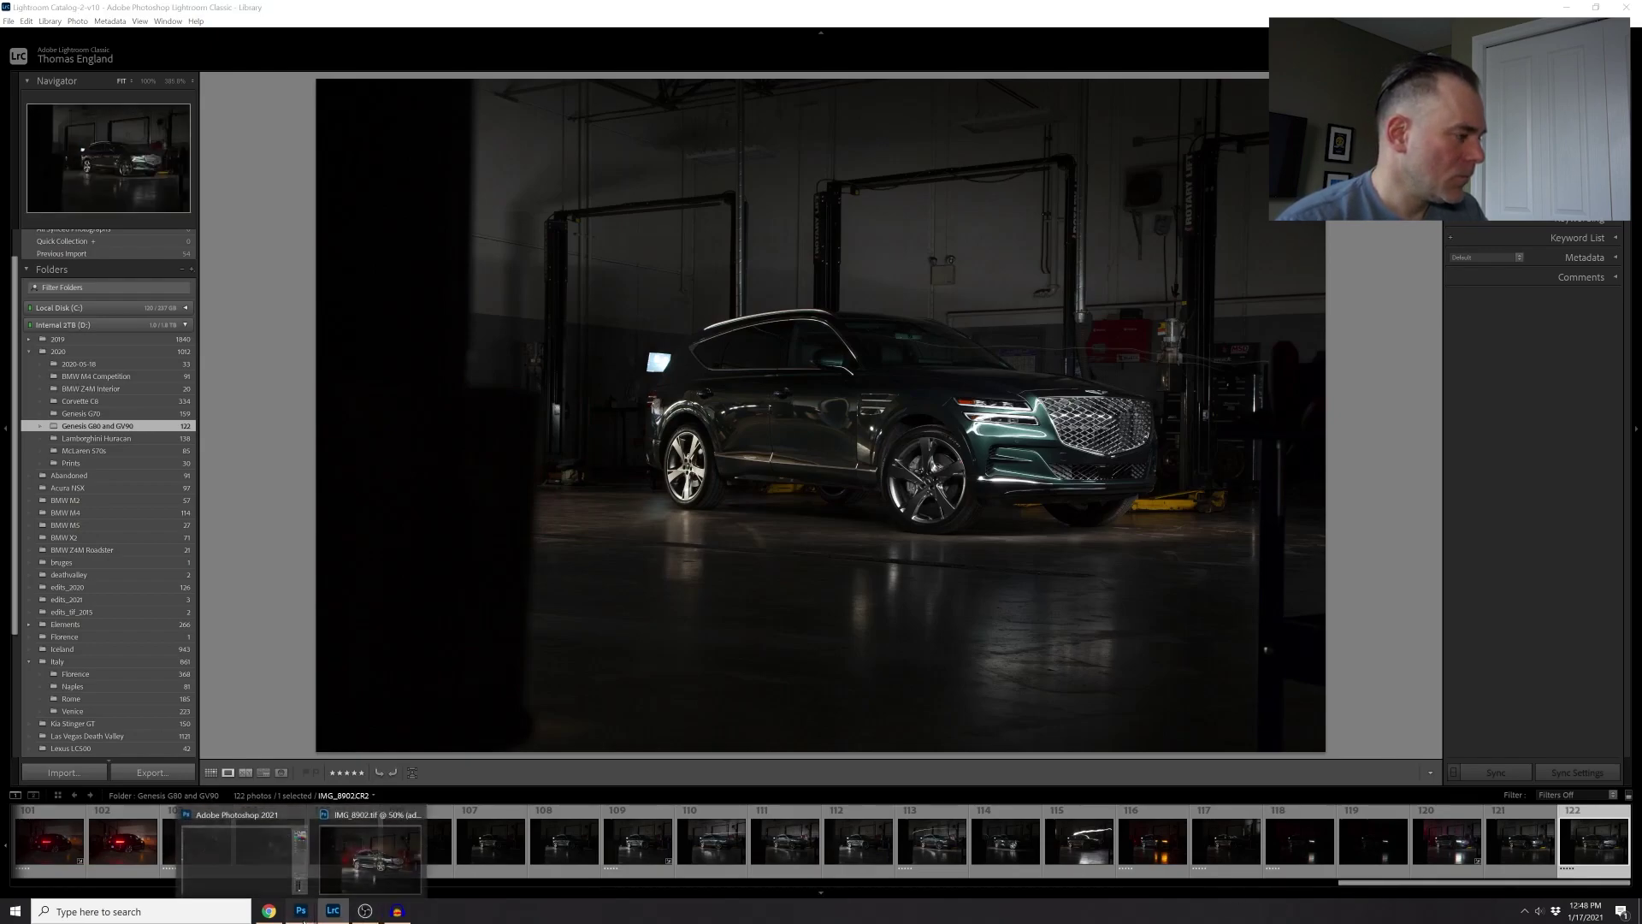
click(370, 847)
drag(1469, 727, 1468, 824)
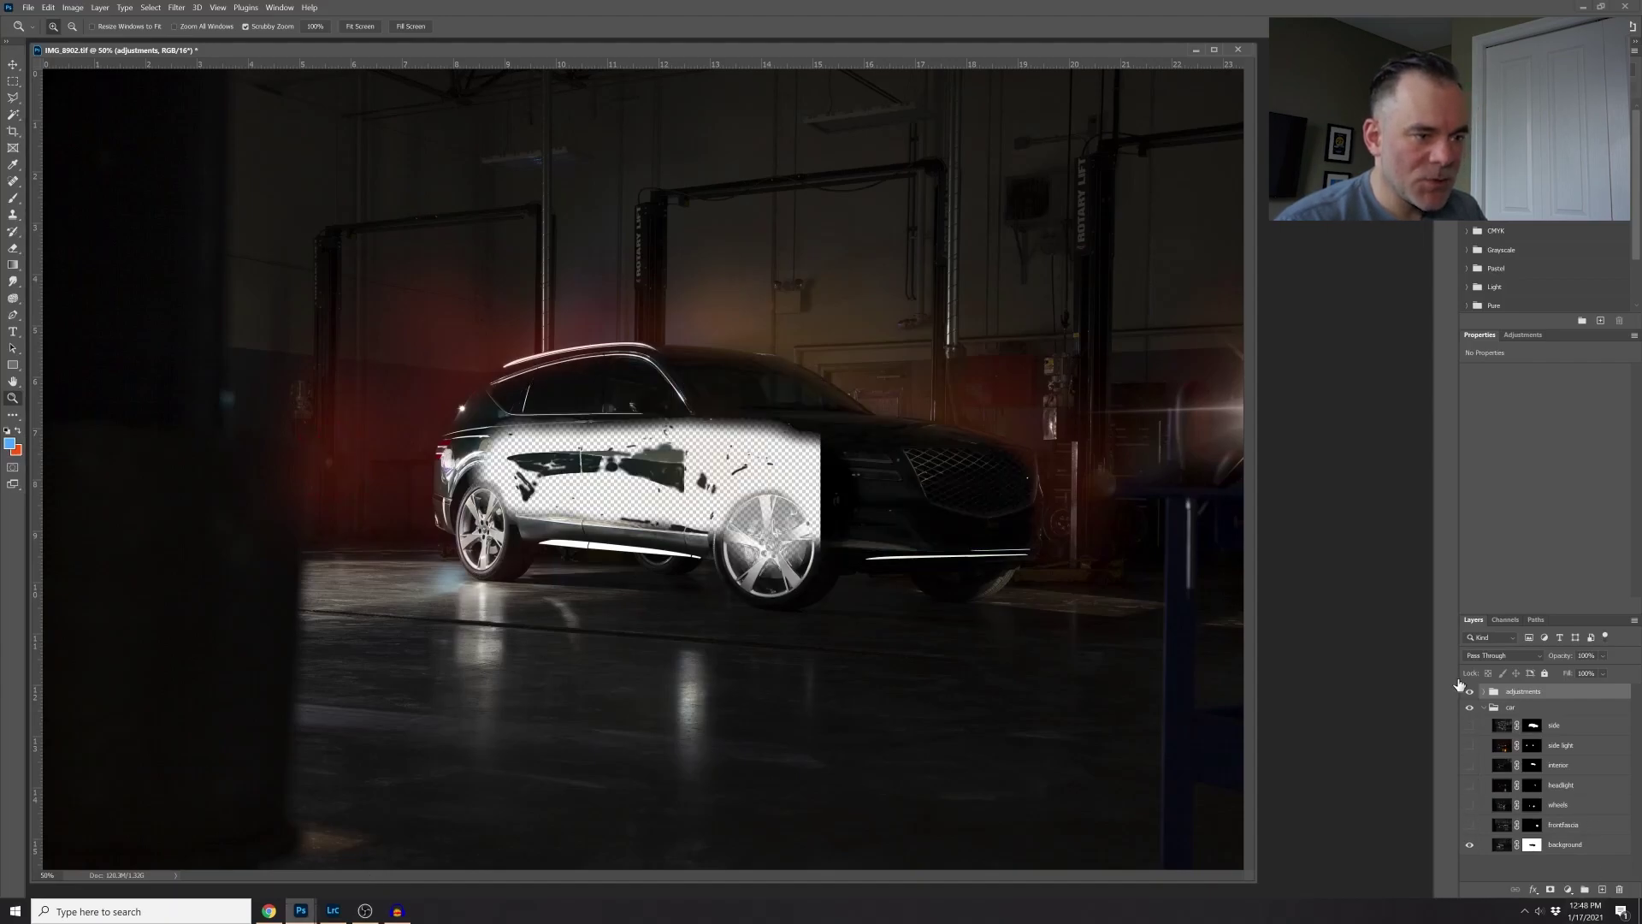
click(1470, 692)
click(1470, 708)
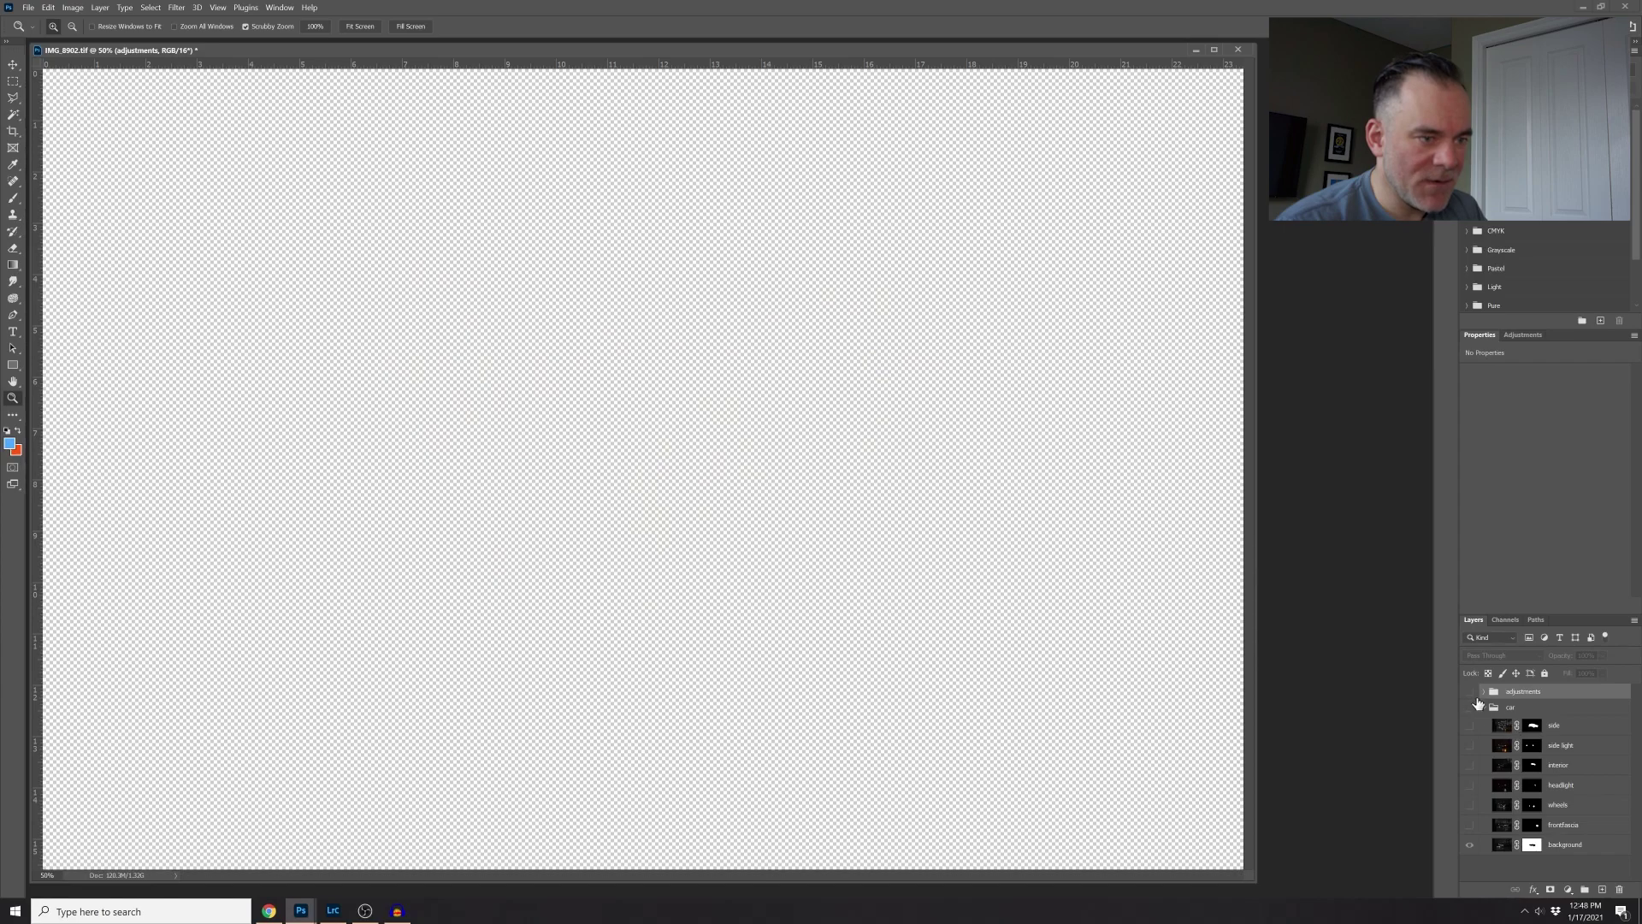
alt+click(1470, 844)
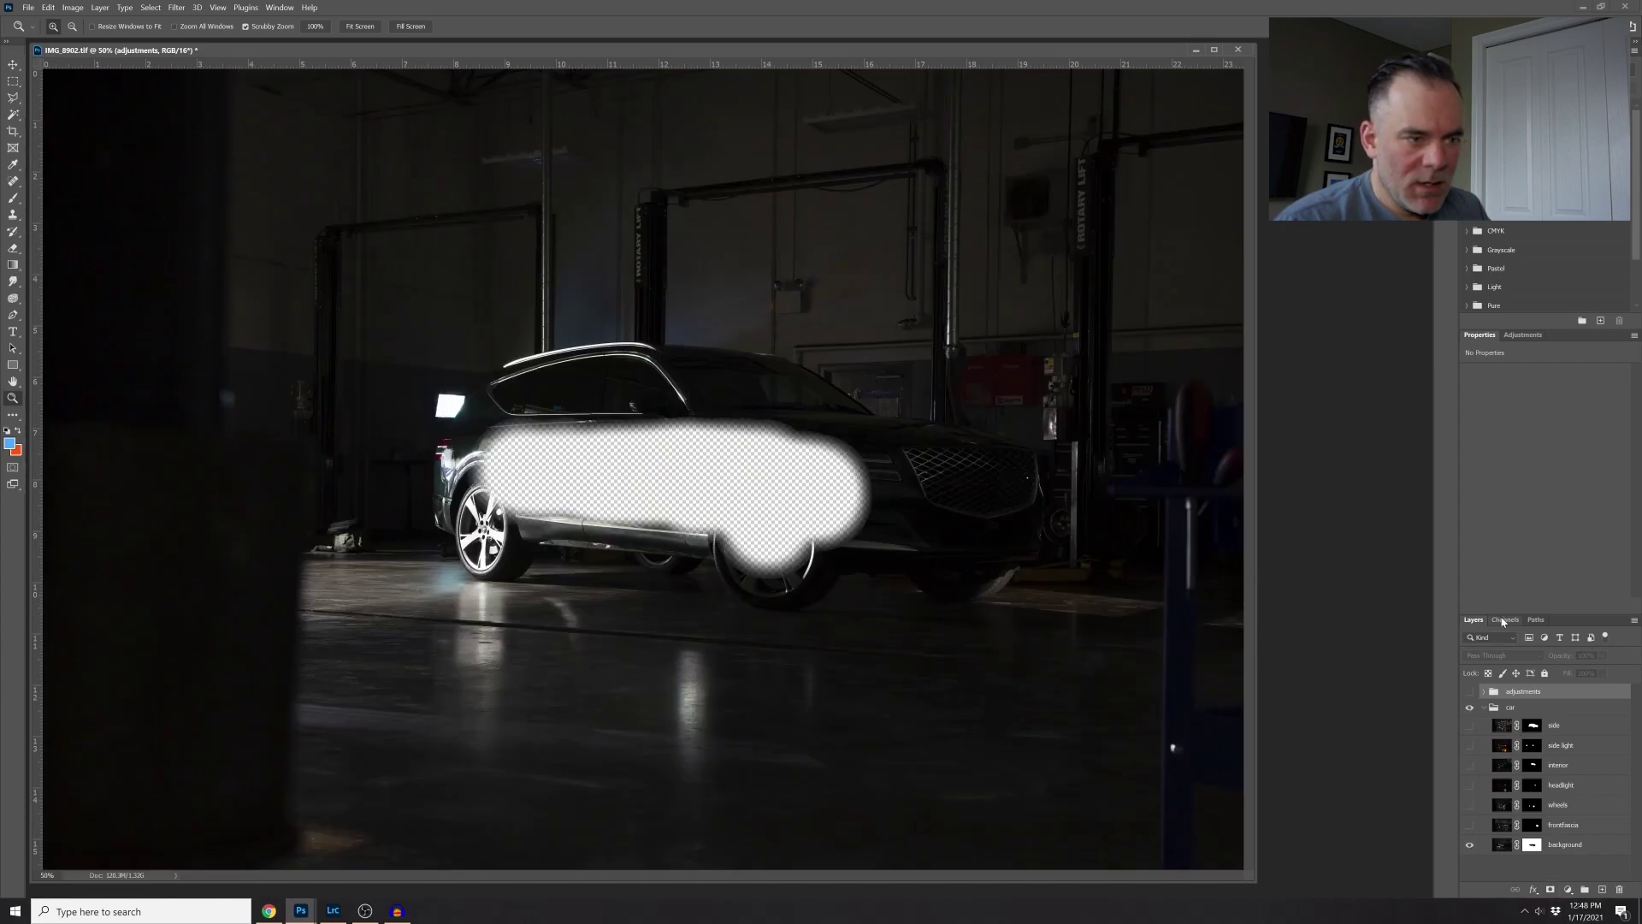
- Check the car group by hiding and showing it, and make all its layers from side to frontfascia visible
click(1469, 708)
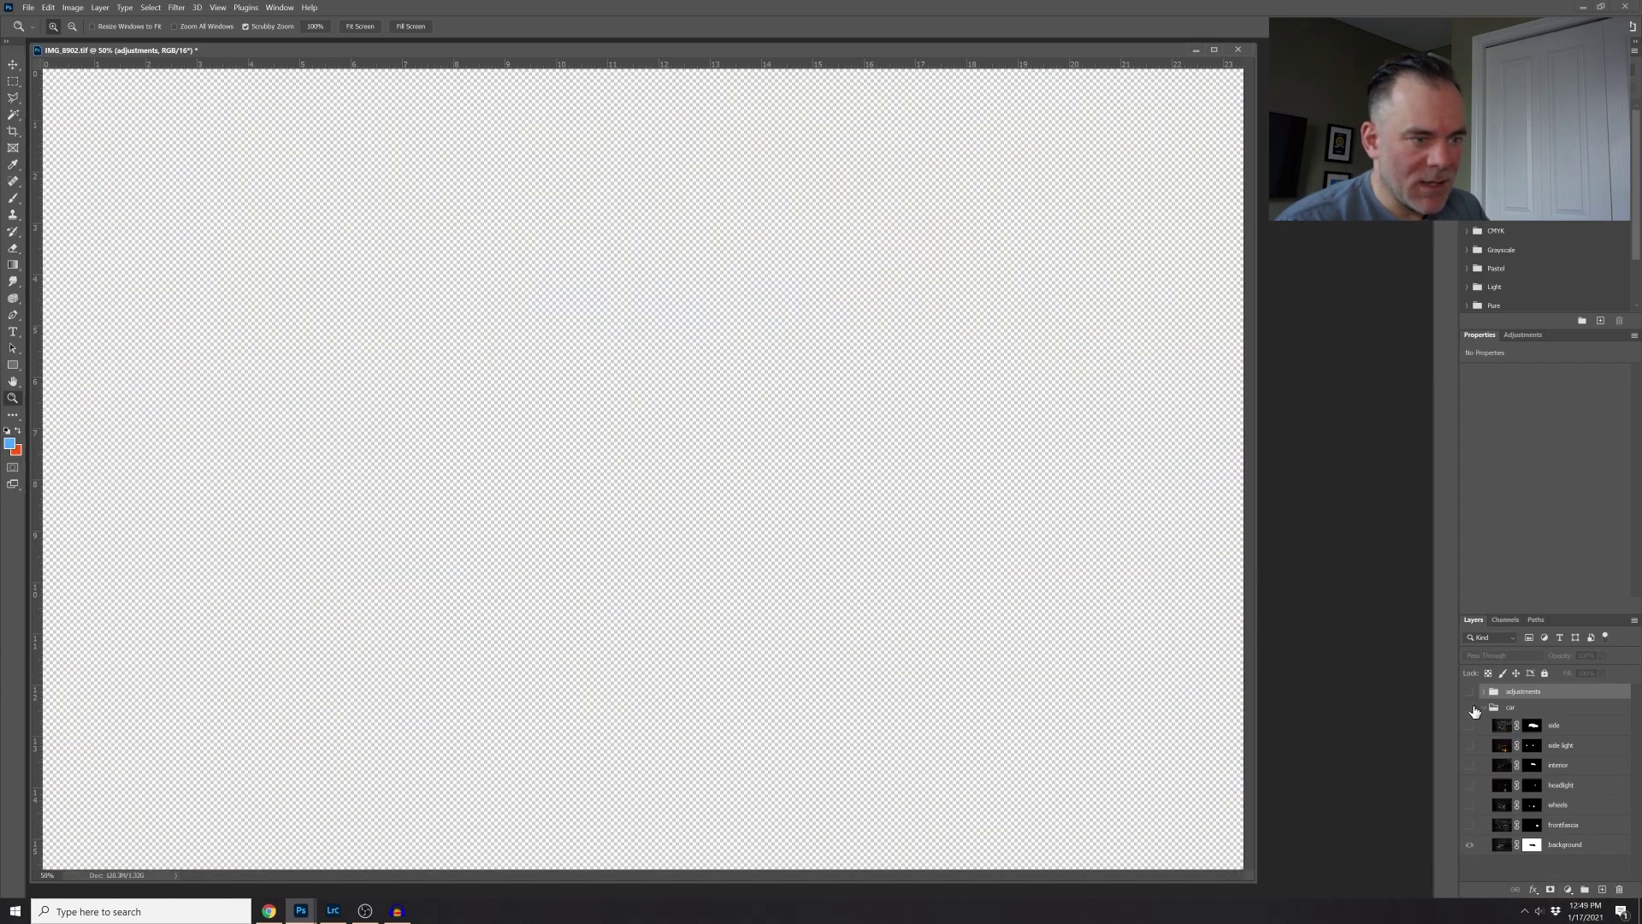
click(1469, 708)
drag(1469, 728, 1471, 824)
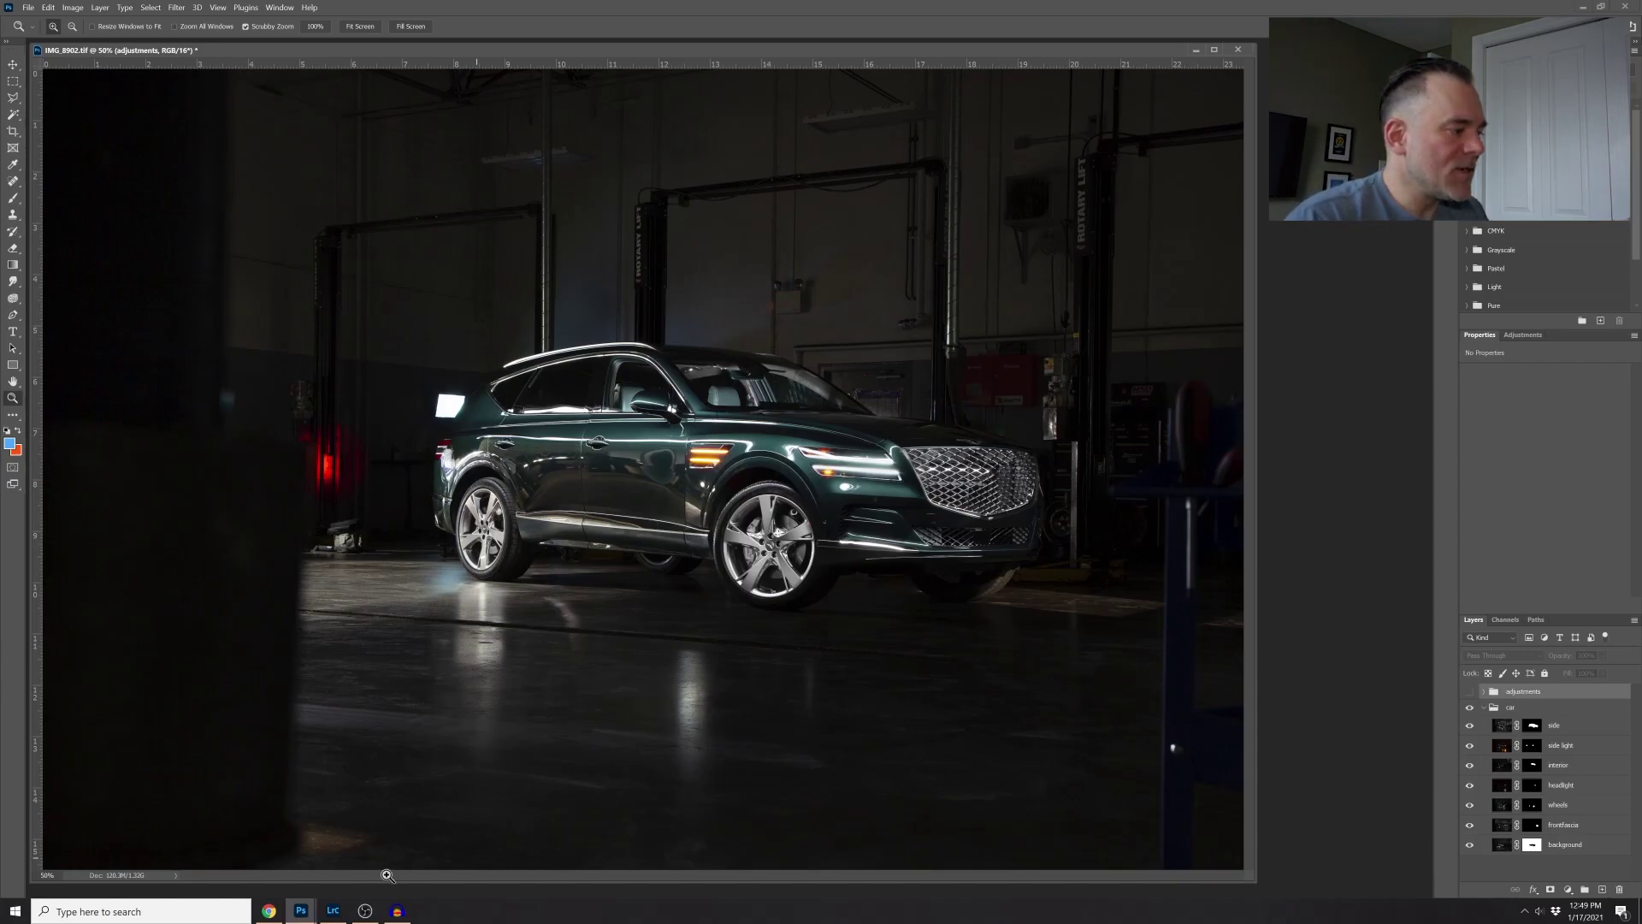
mouse_move(360, 916)
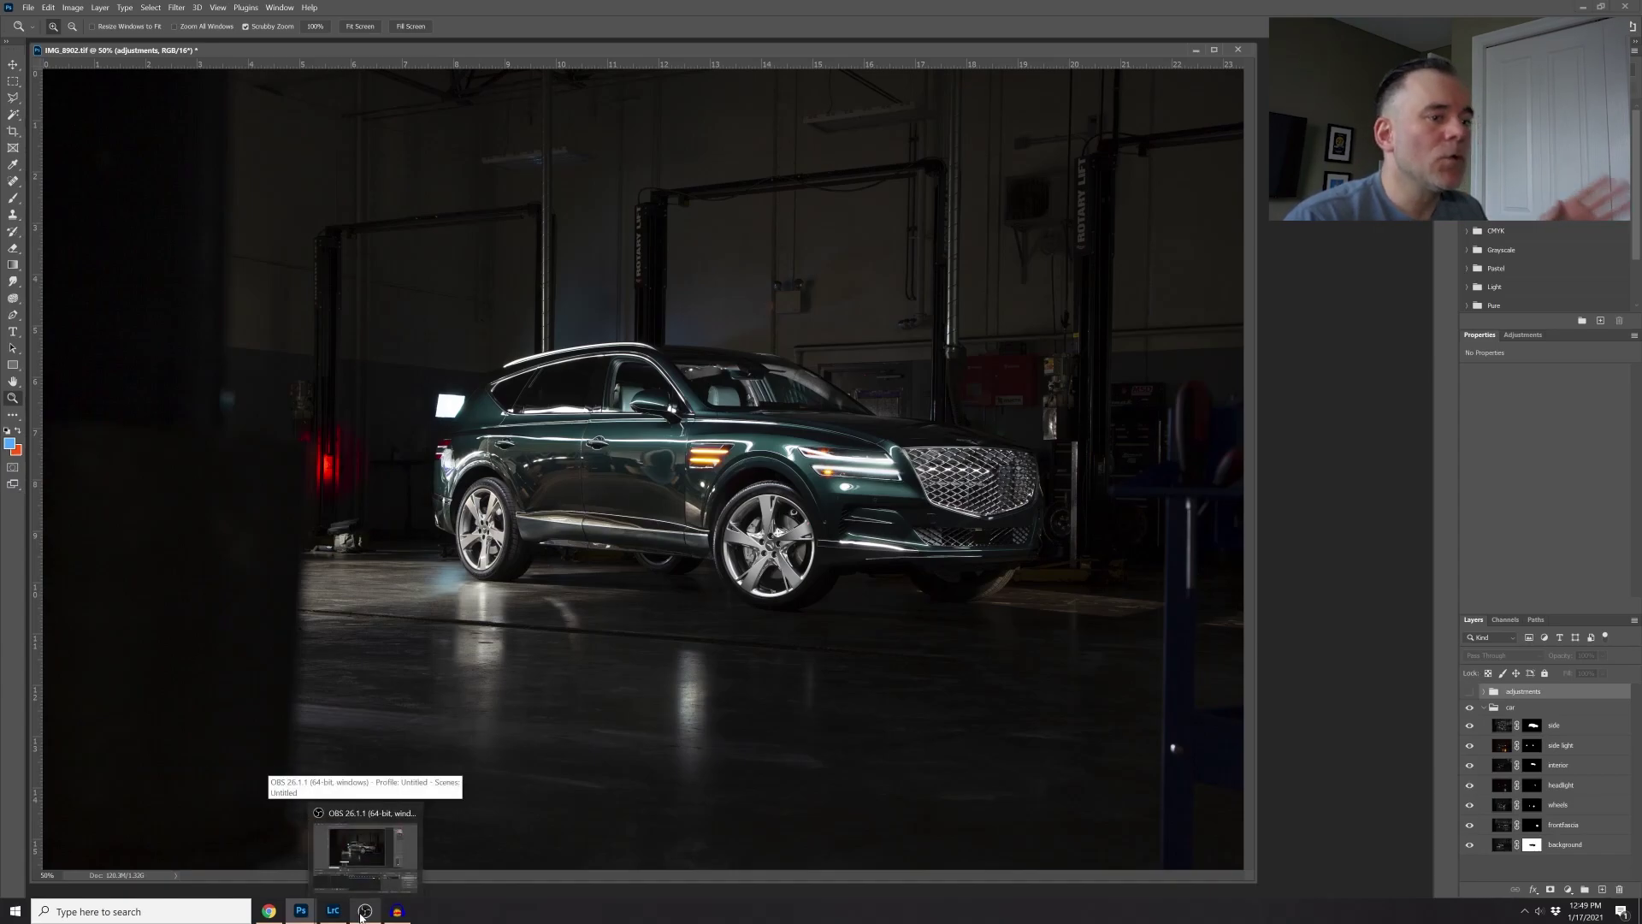
- Select the side light layer and compare the composite with and without the side layer
click(1573, 729)
click(1565, 750)
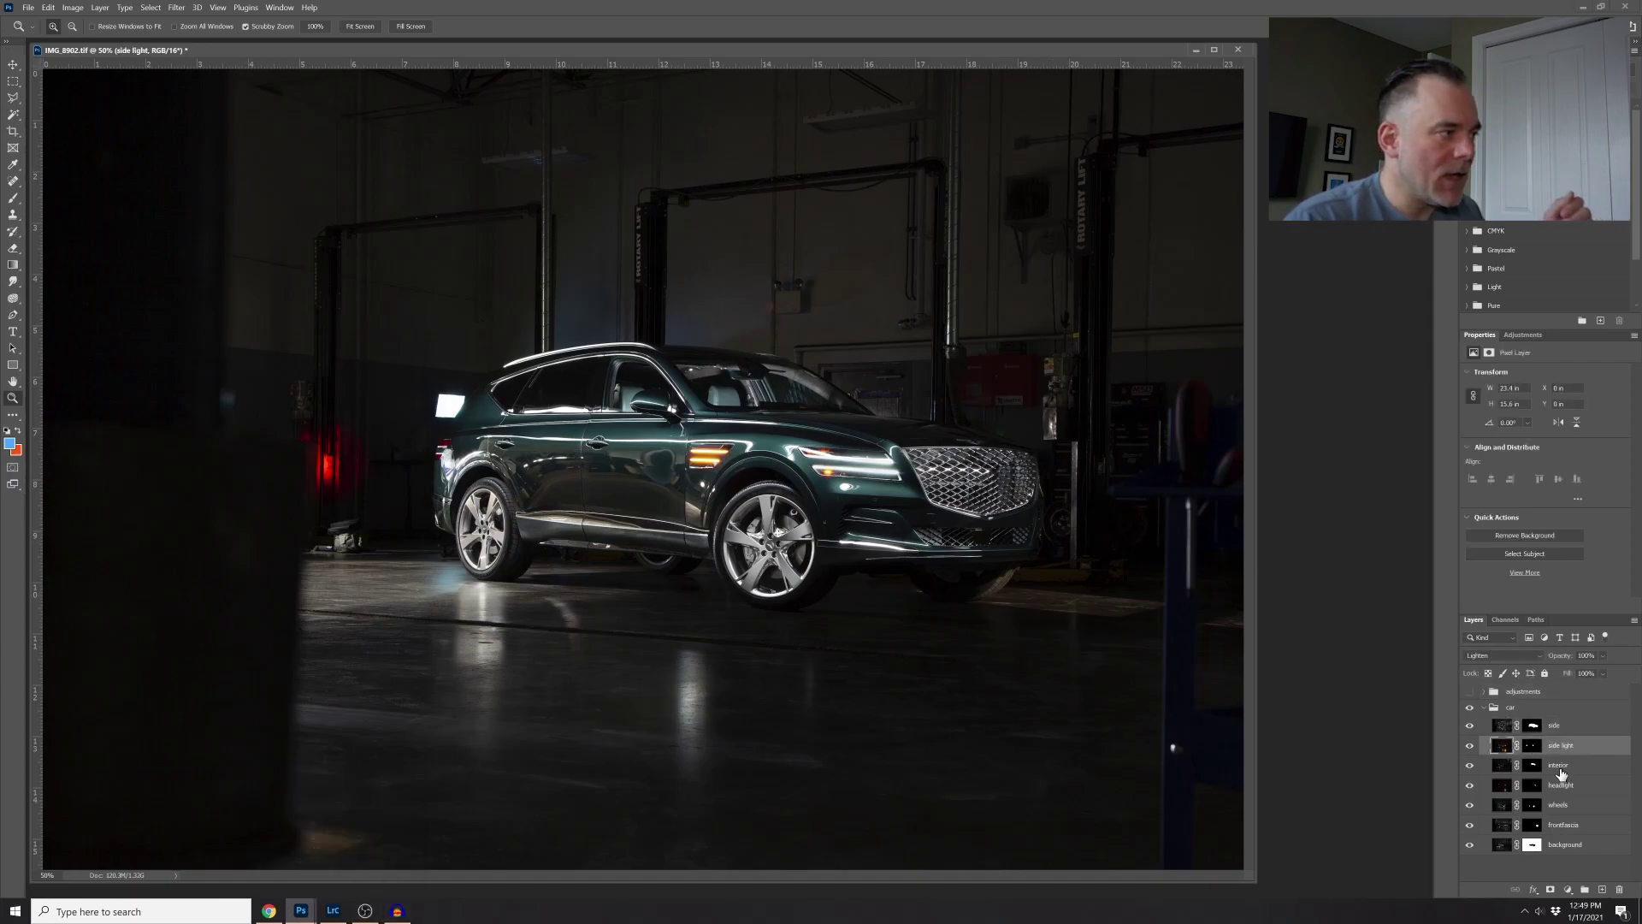
click(1470, 727)
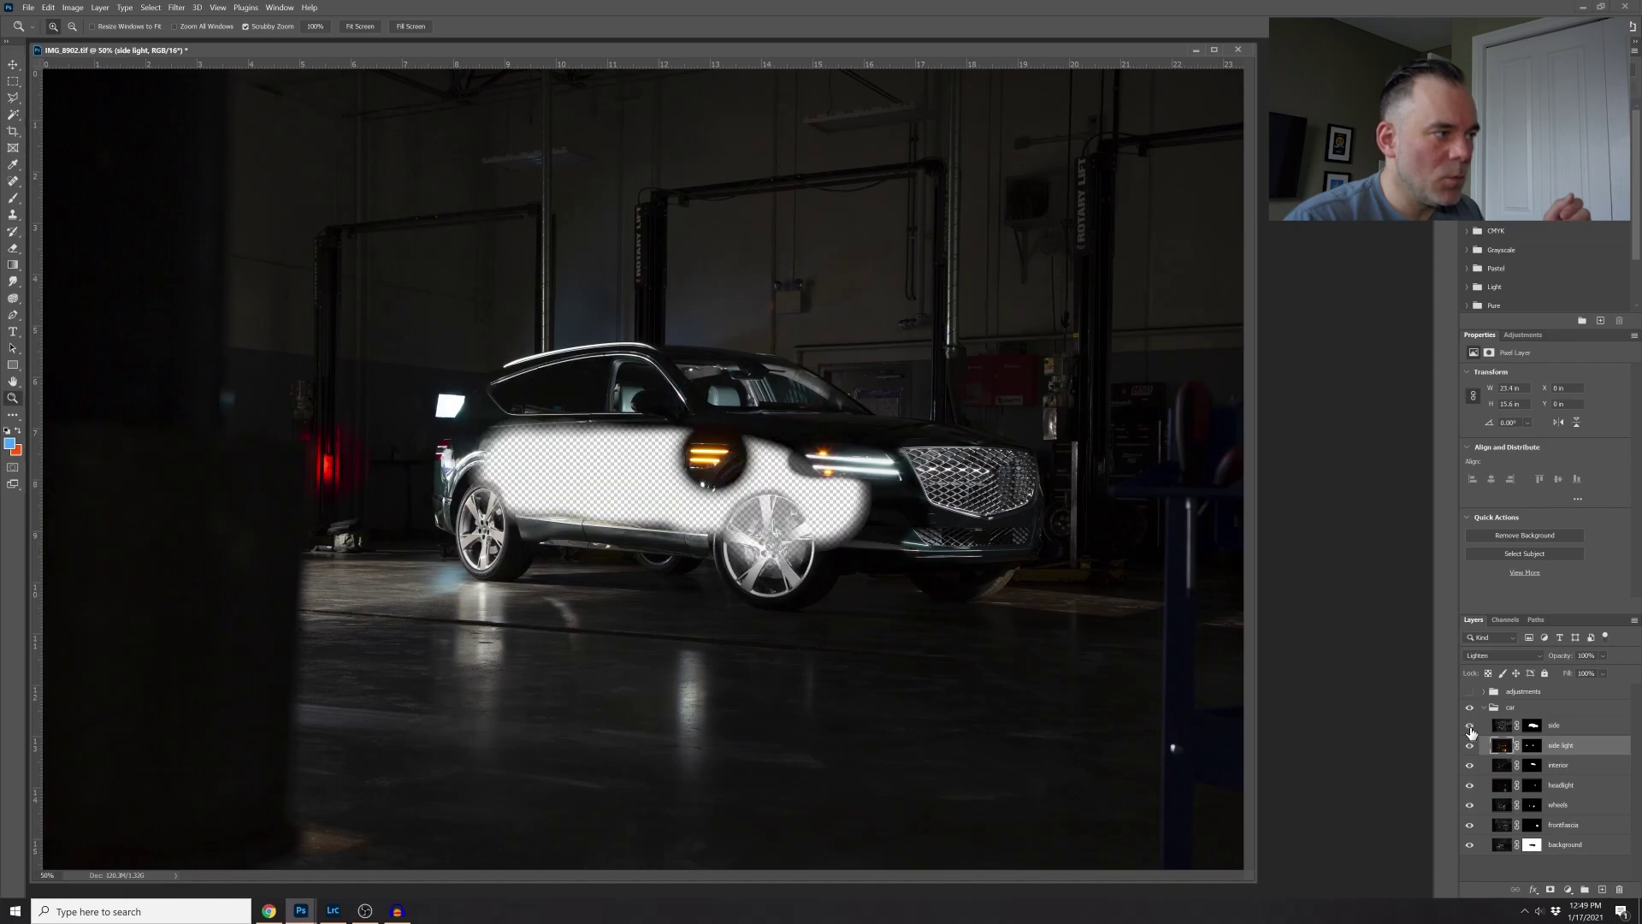
click(1470, 729)
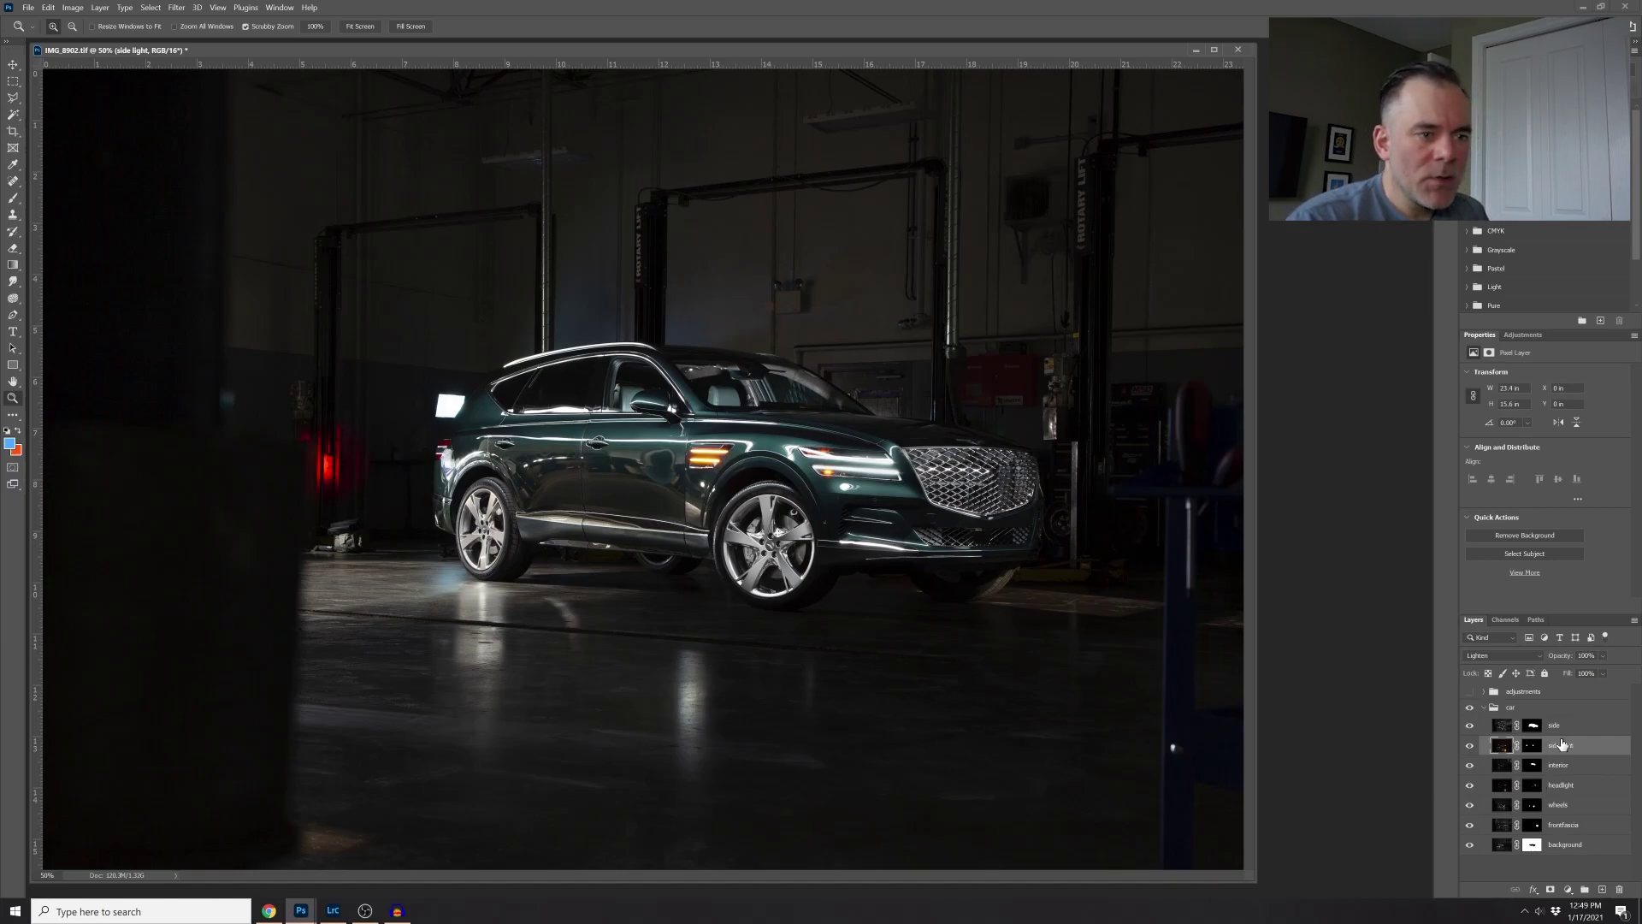
click(1471, 726)
click(1470, 726)
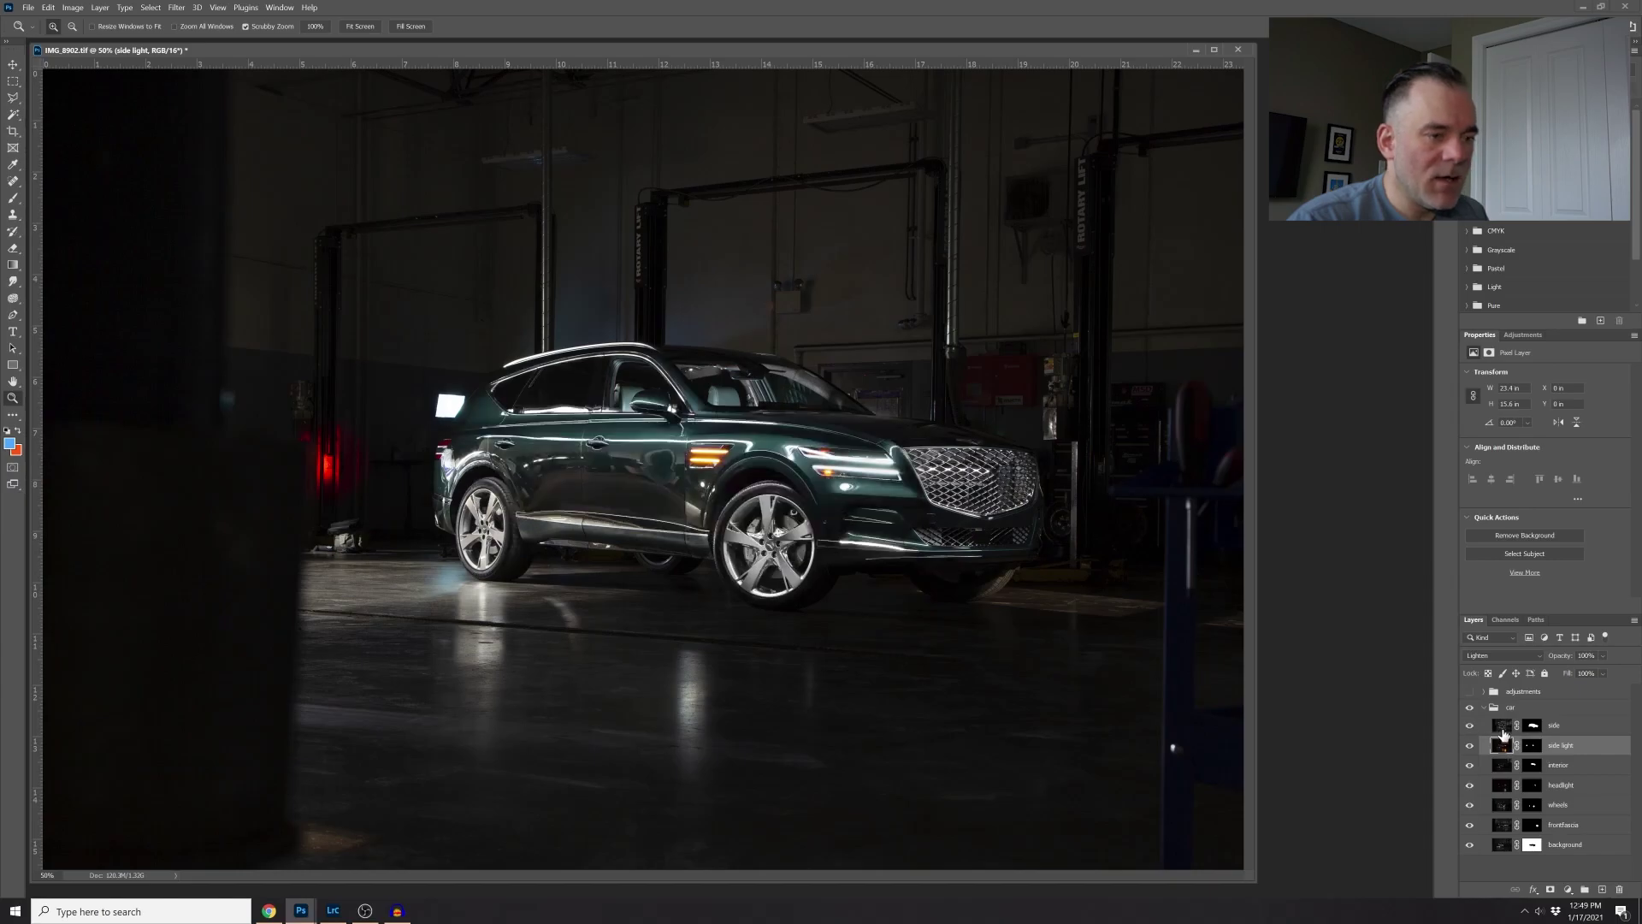
- Inspect the side layer's mask as a selection and on its own, and clear the selection with the side light layer visible
ctrl+click(1532, 729)
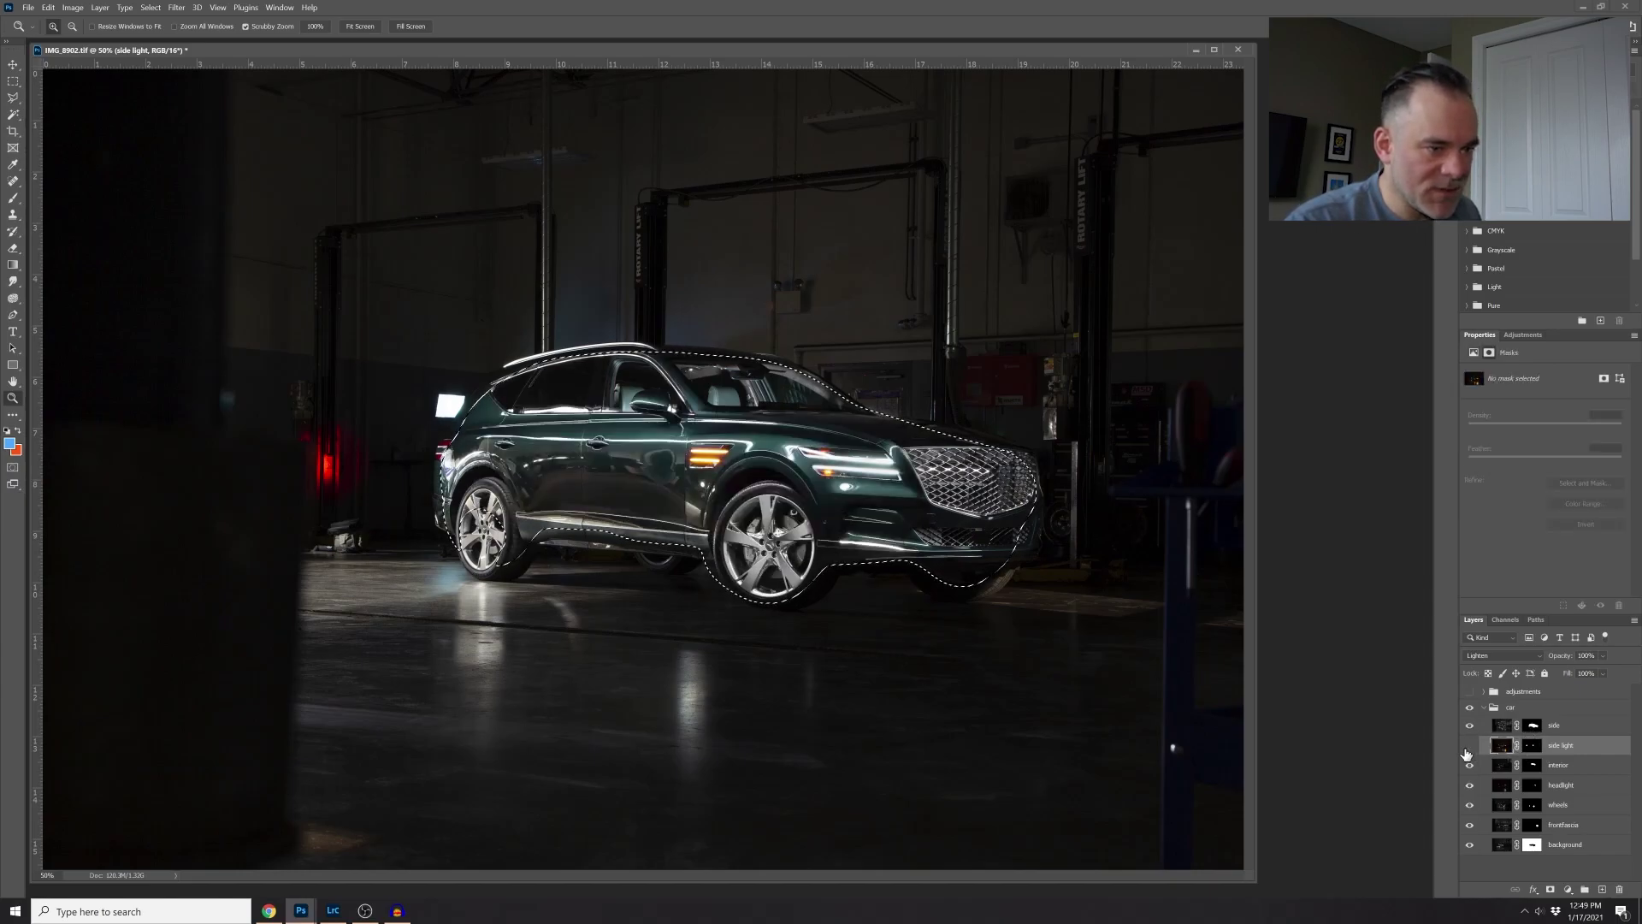
key(ctrl+comma)
alt+click(1532, 727)
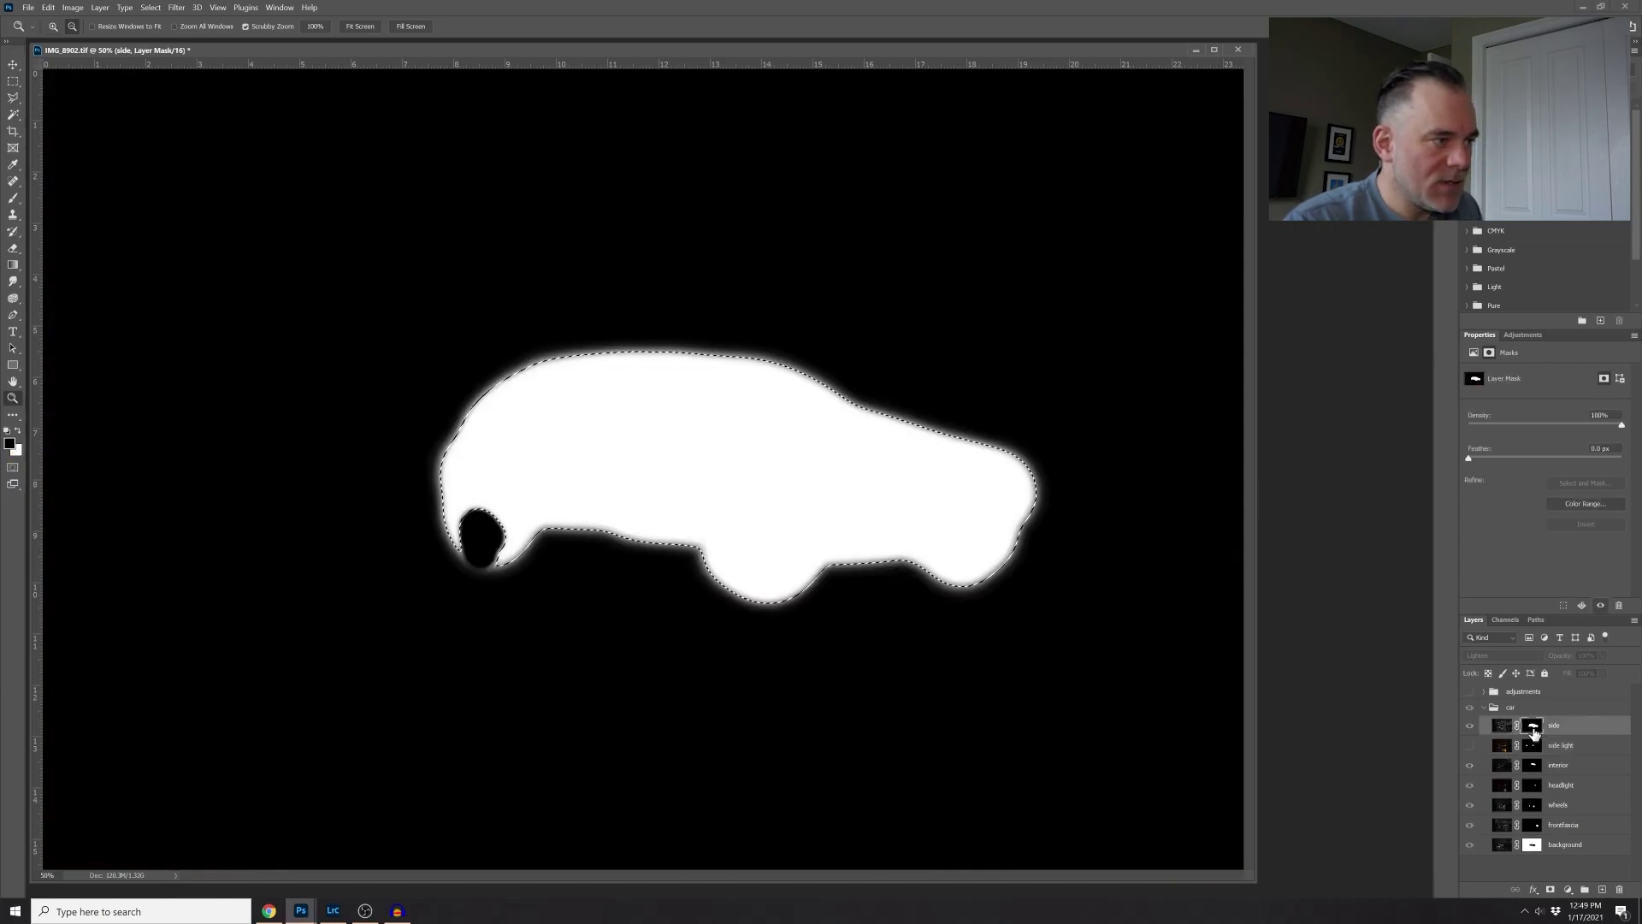
alt+click(1532, 727)
click(1470, 746)
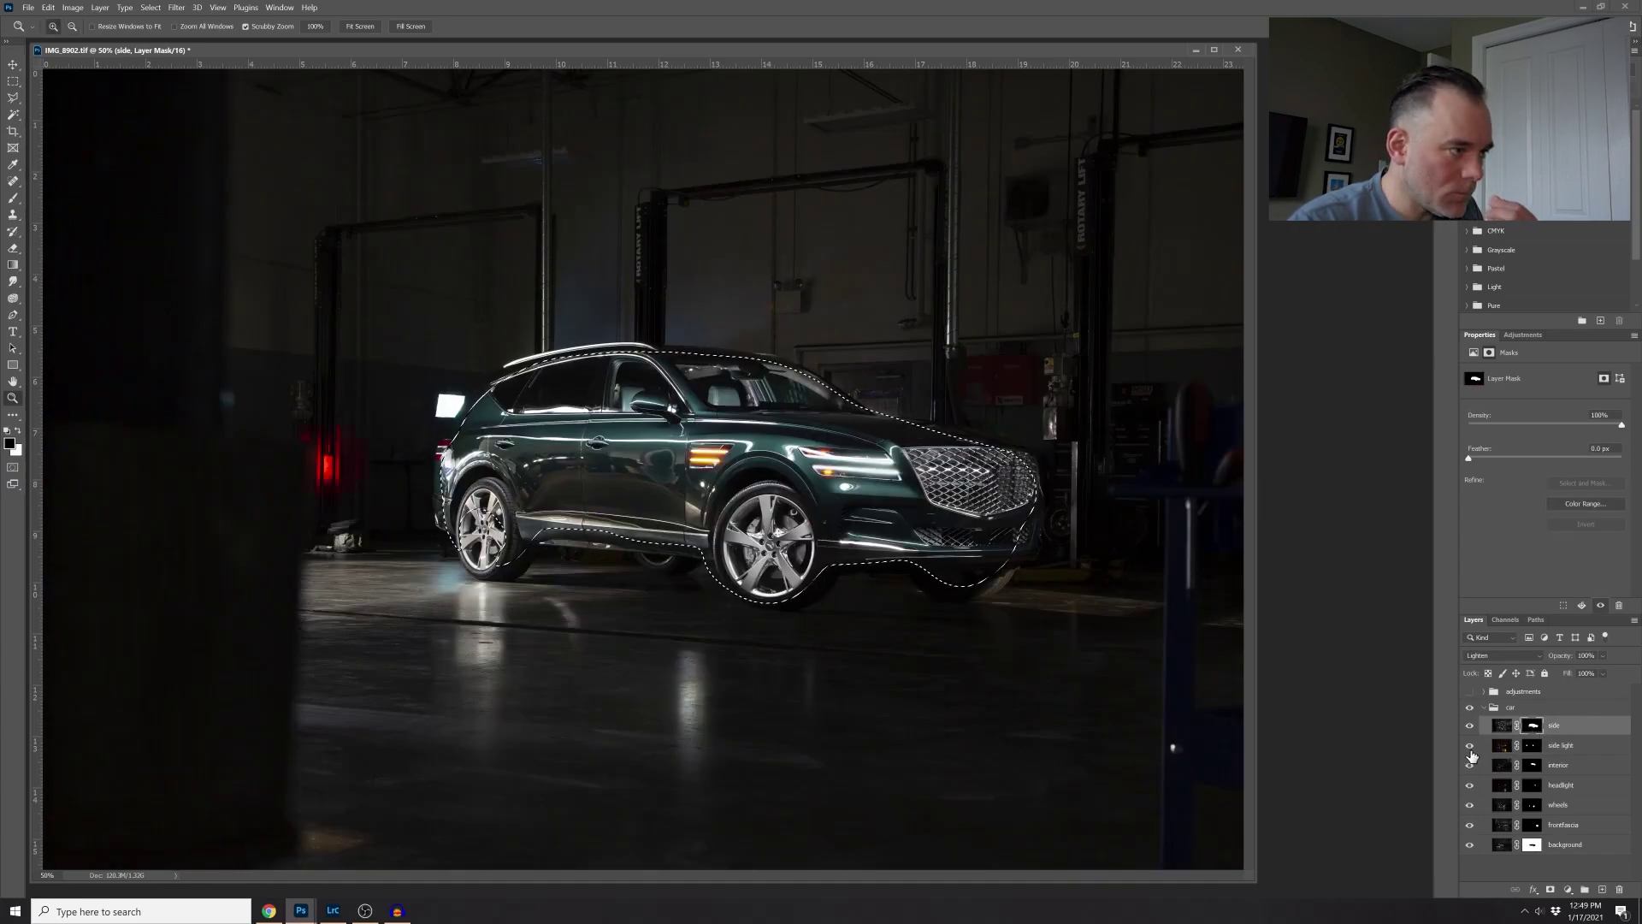
key(ctrl+d)
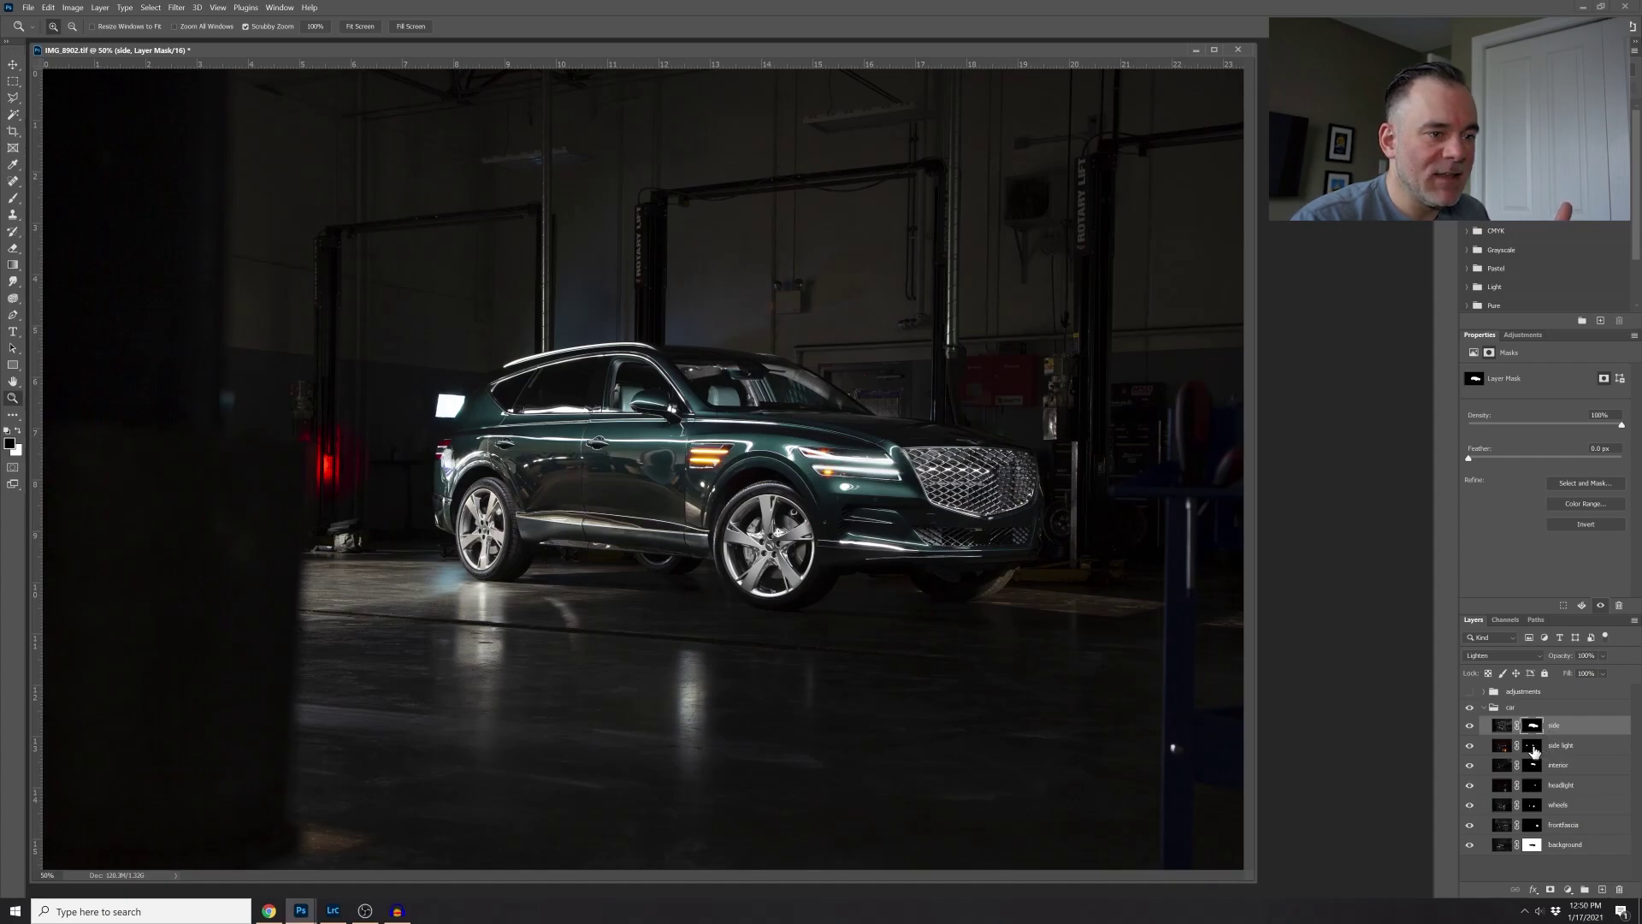
- Select the side light layer's mask and compare the car with the layer hidden and shown
click(1534, 747)
click(1470, 746)
click(1470, 746)
click(1470, 746)
click(1470, 746)
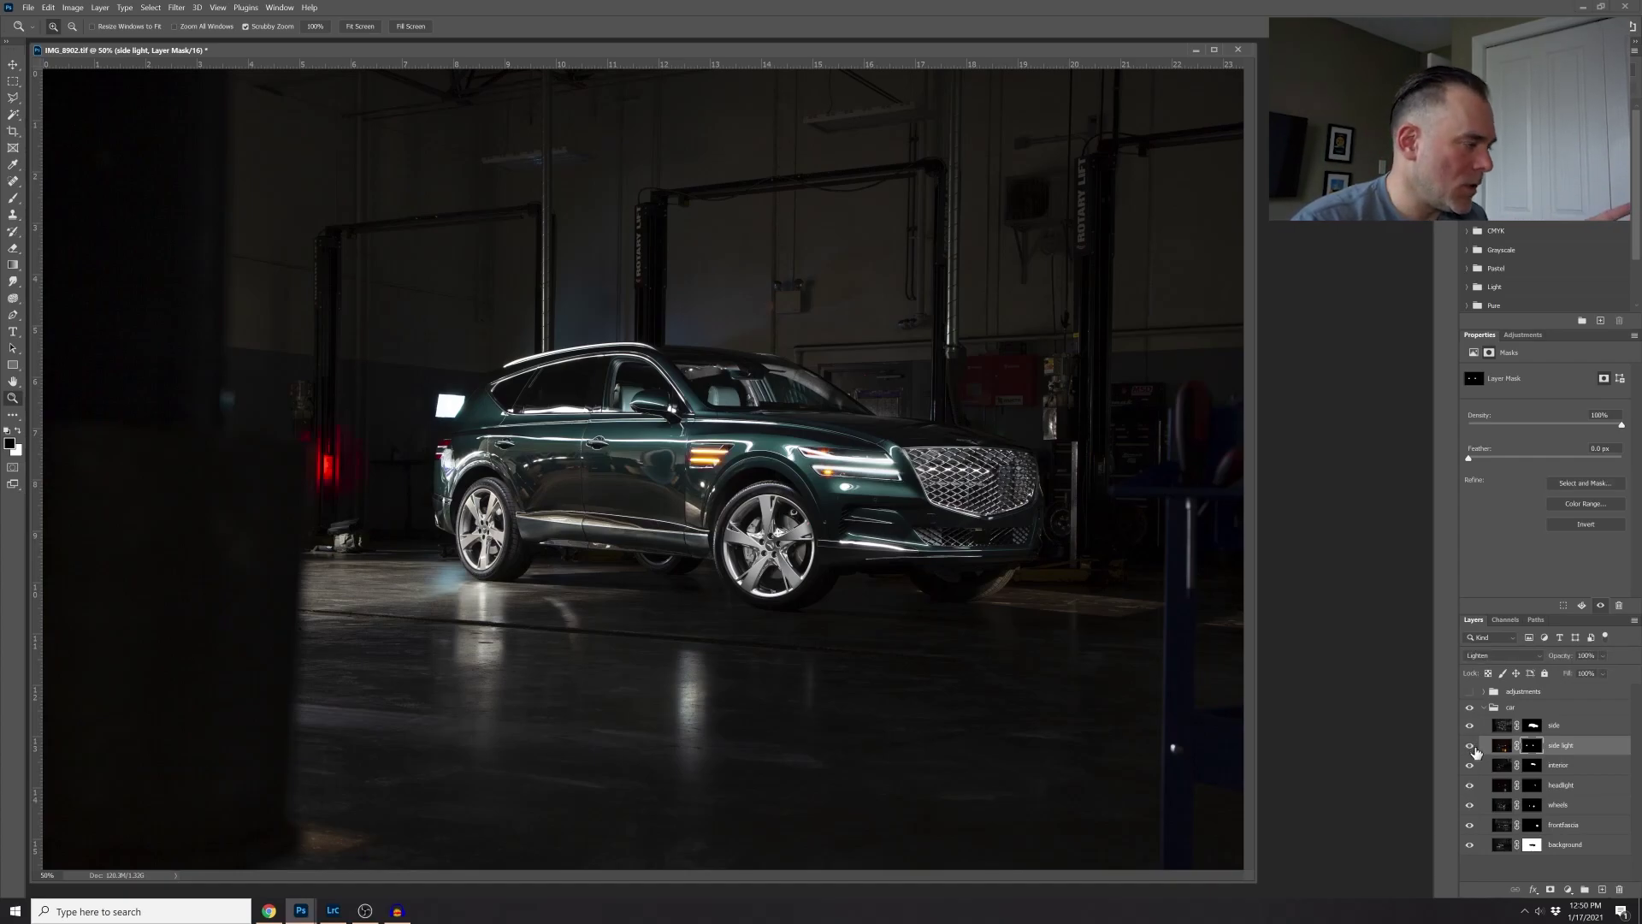
click(1472, 748)
click(1471, 748)
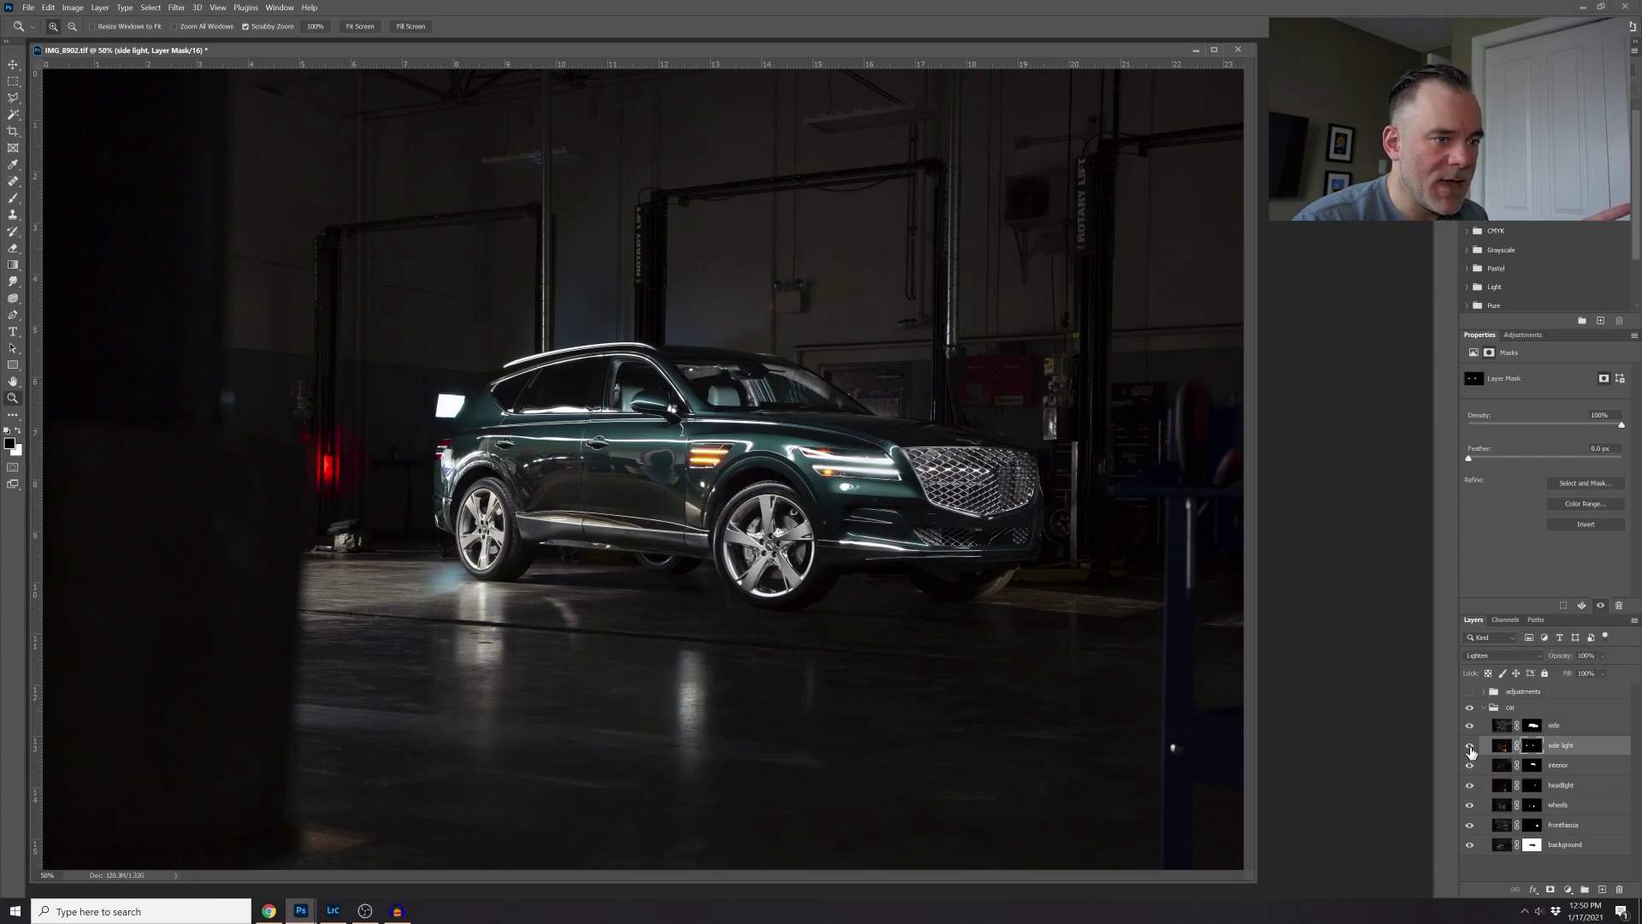
- Compare the car with the side layer hidden and shown, leaving the layer visible
click(1470, 727)
click(1471, 727)
click(1471, 727)
click(1470, 726)
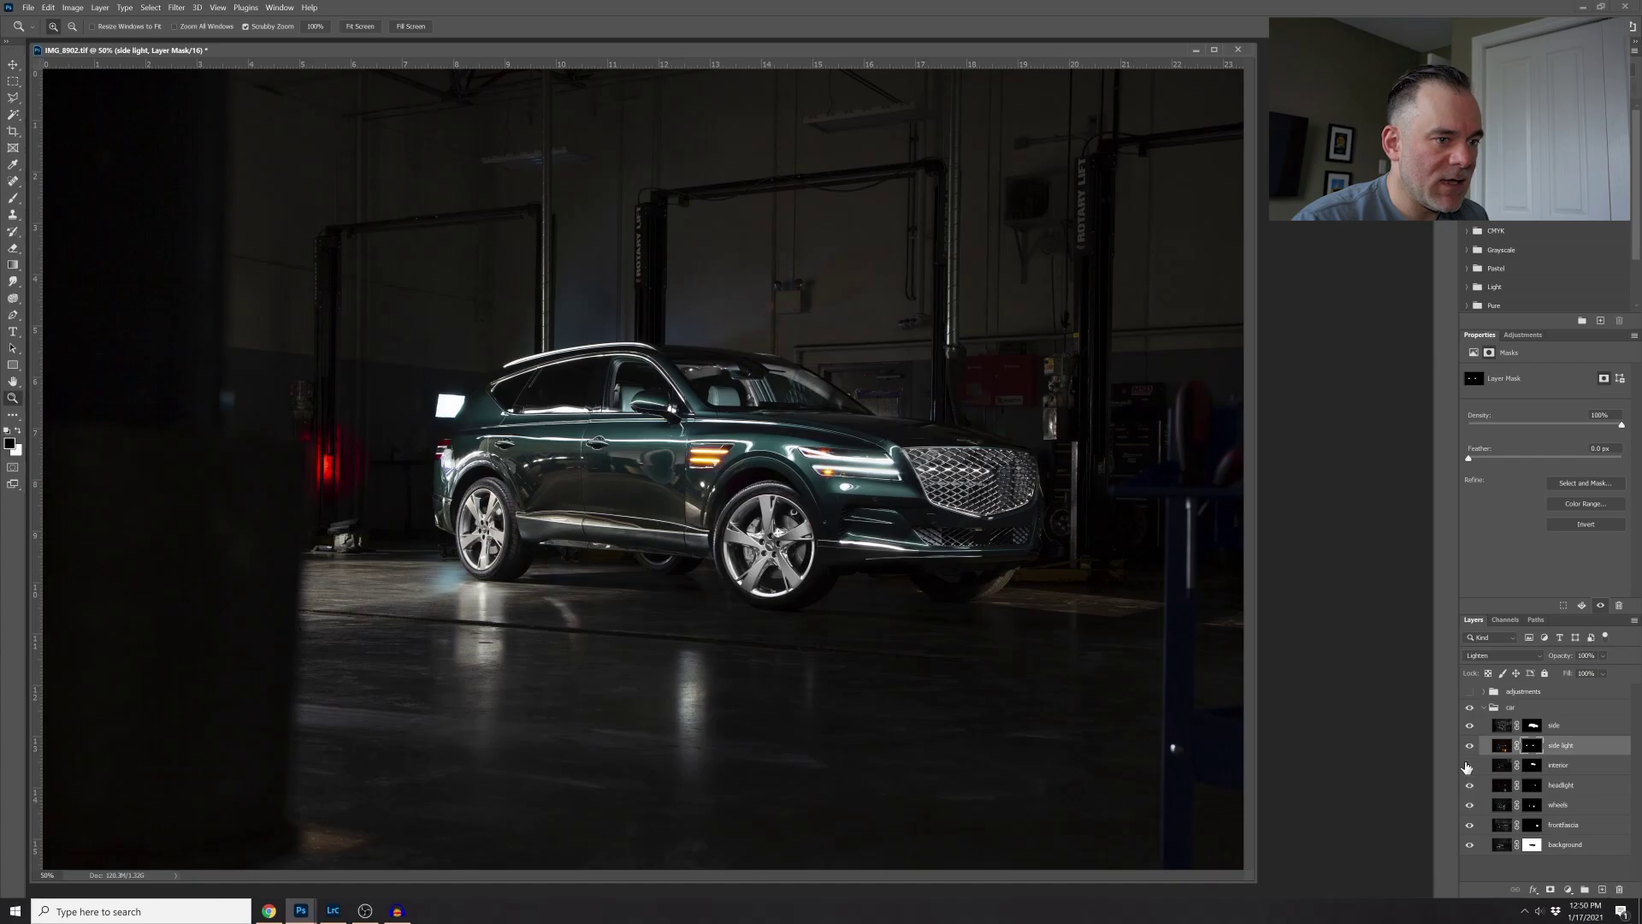
- Compare the car's cabin with the interior layer hidden and shown, leaving the layer visible
click(1469, 765)
click(1469, 766)
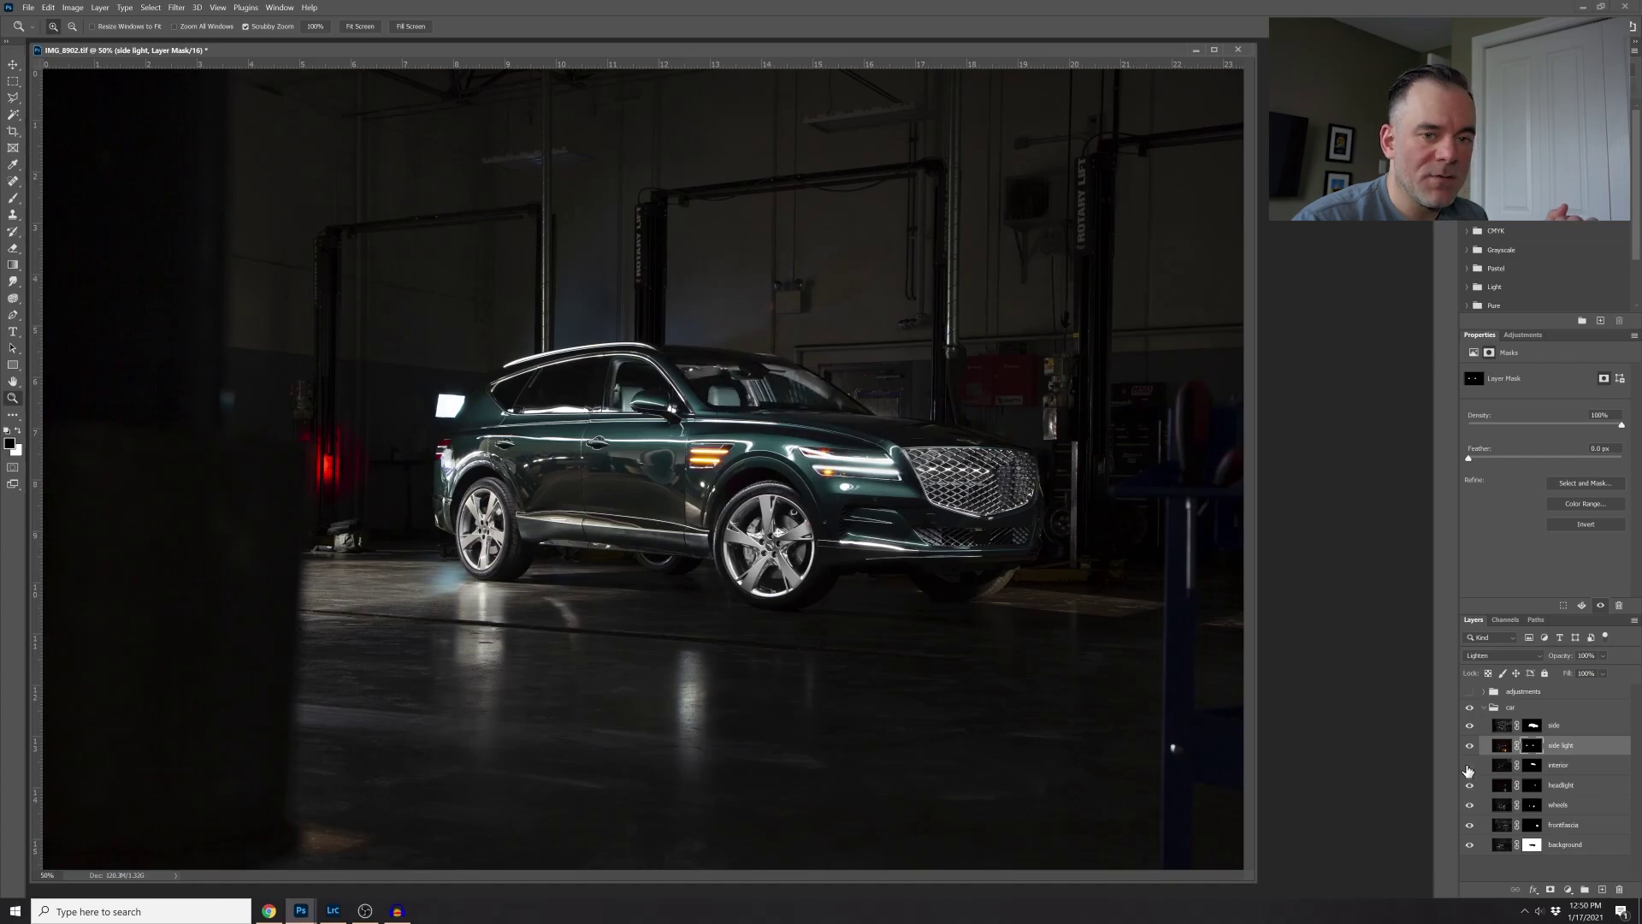
click(1470, 766)
click(1469, 765)
click(1470, 766)
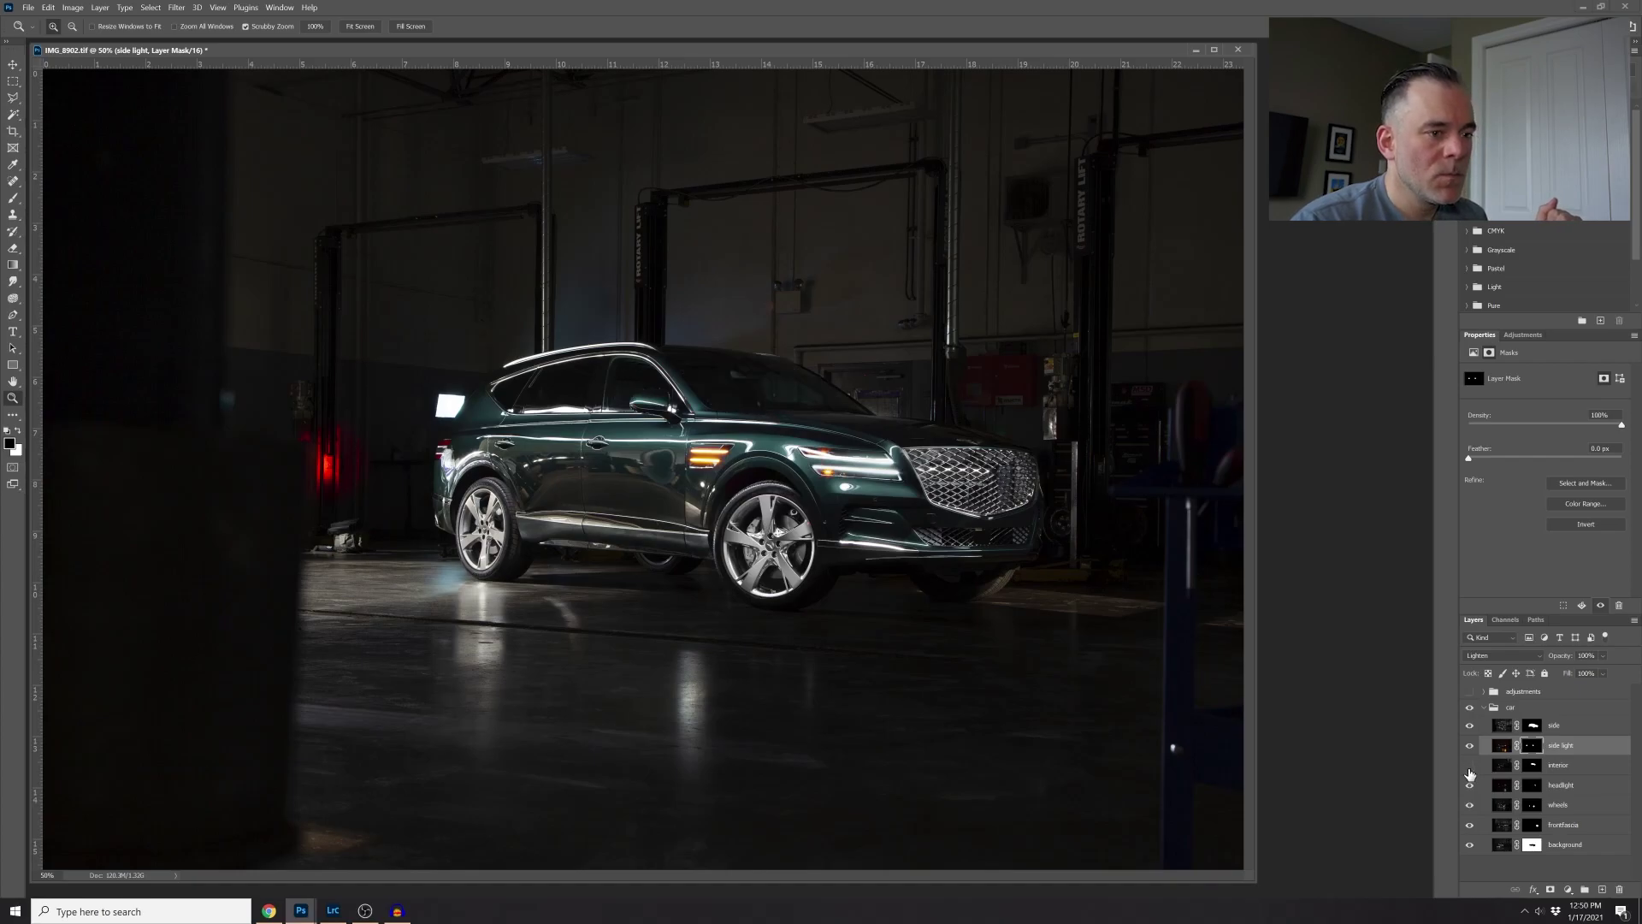
click(1469, 765)
- Compare the front of the car with the headlight layer hidden and shown, leaving the layer visible
click(1471, 785)
click(1470, 785)
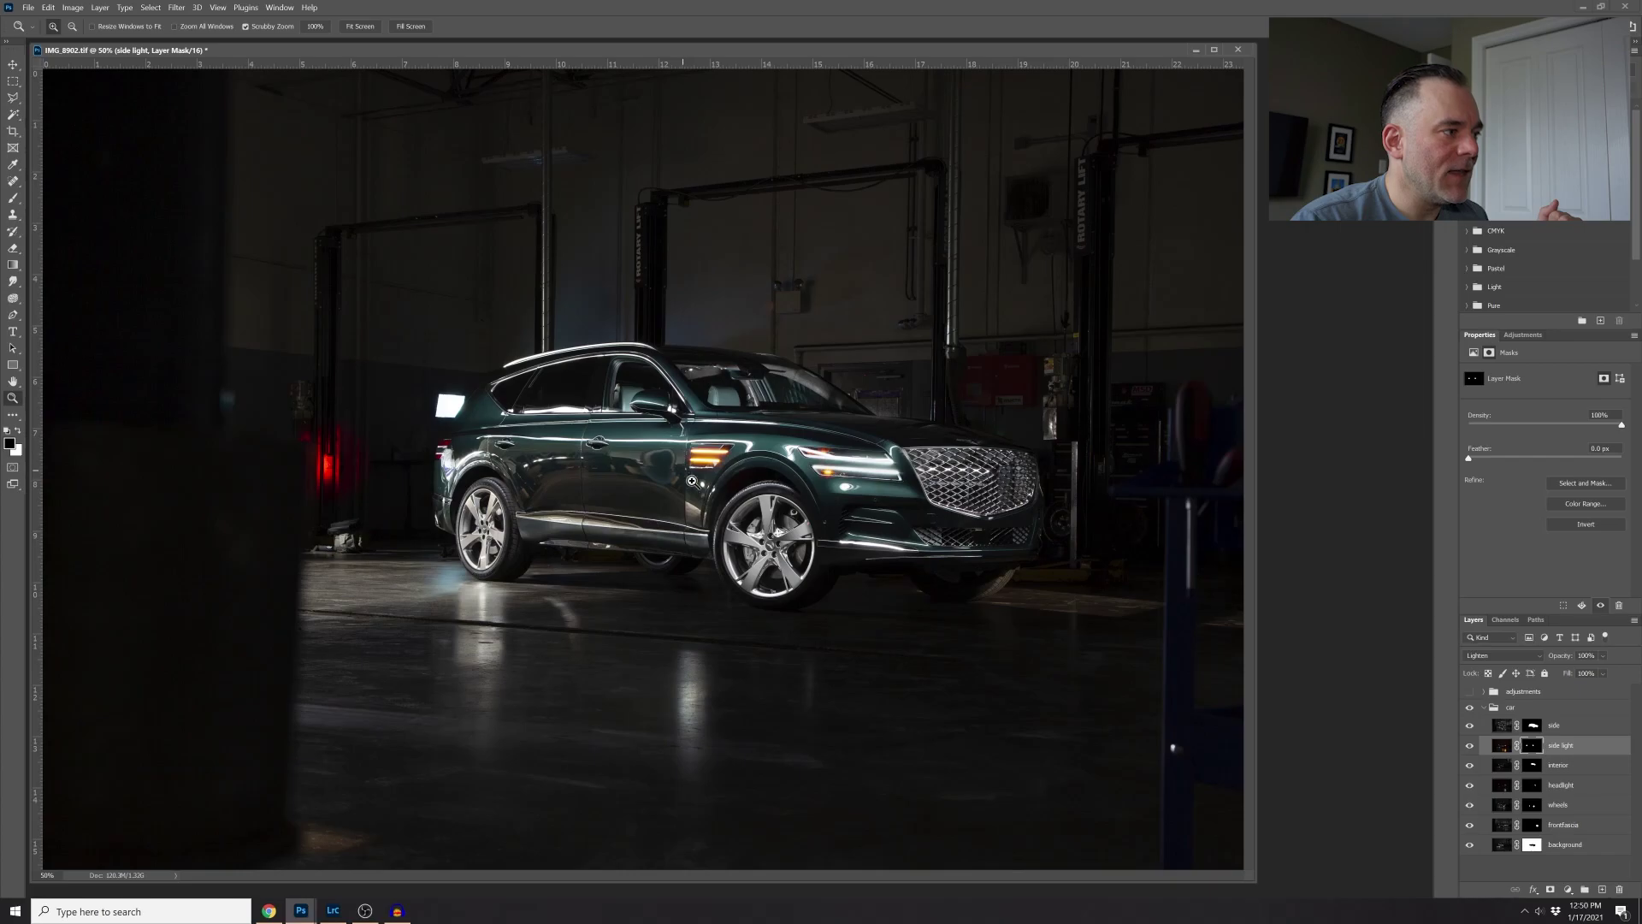
click(1467, 786)
click(1468, 788)
- Compare the rims with the wheels layer hidden and shown, leaving the layer visible
click(1471, 805)
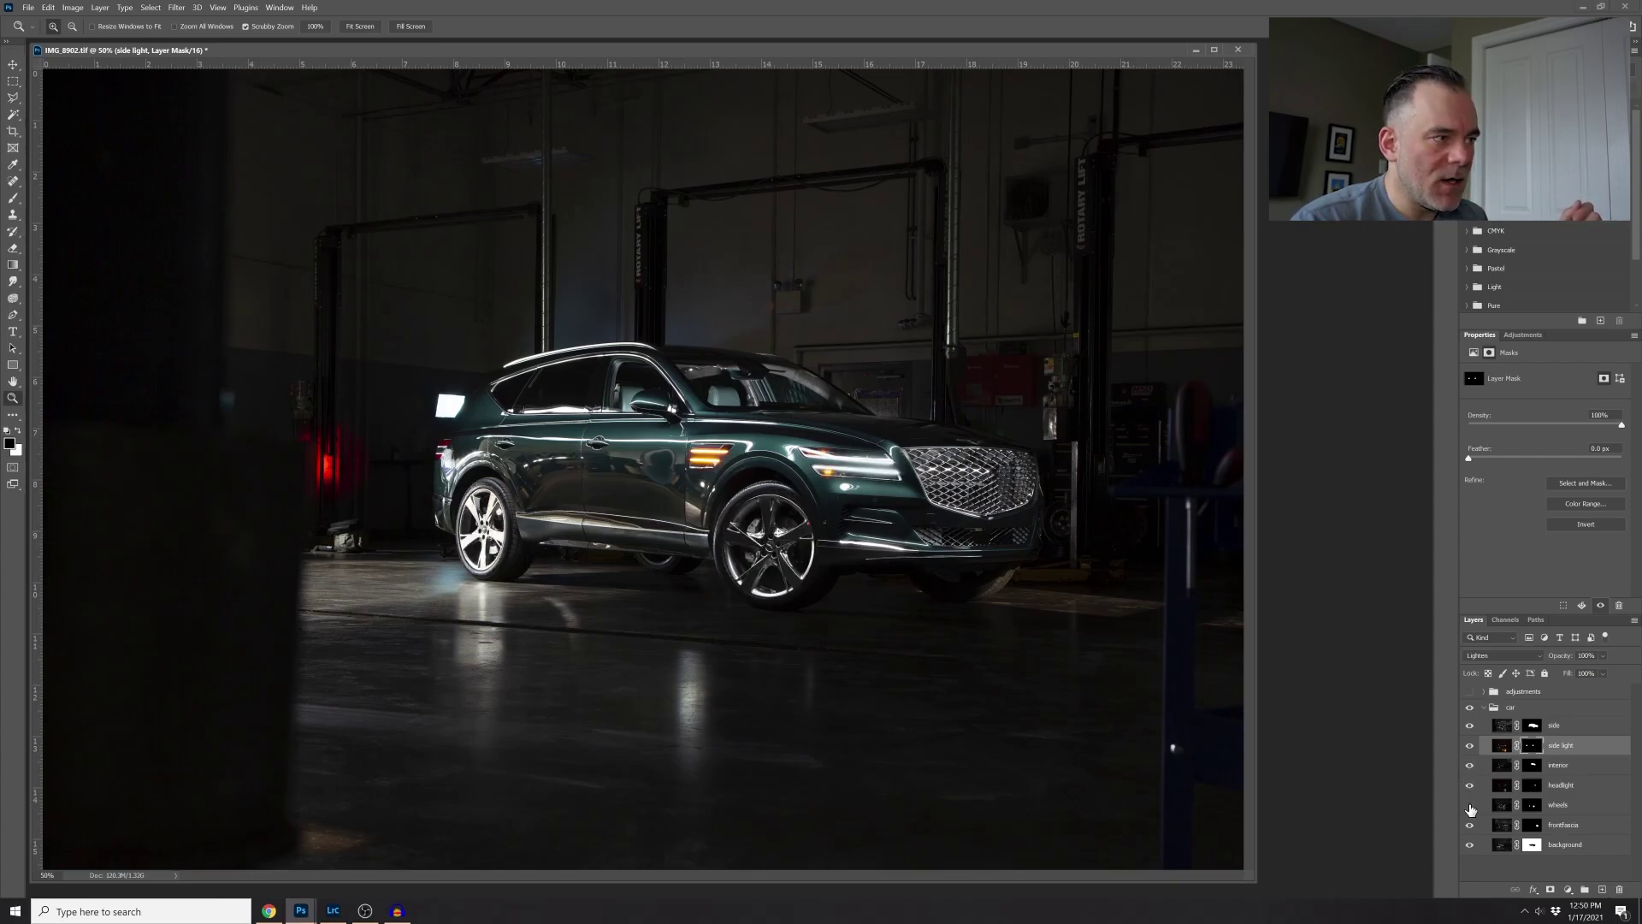
click(1470, 806)
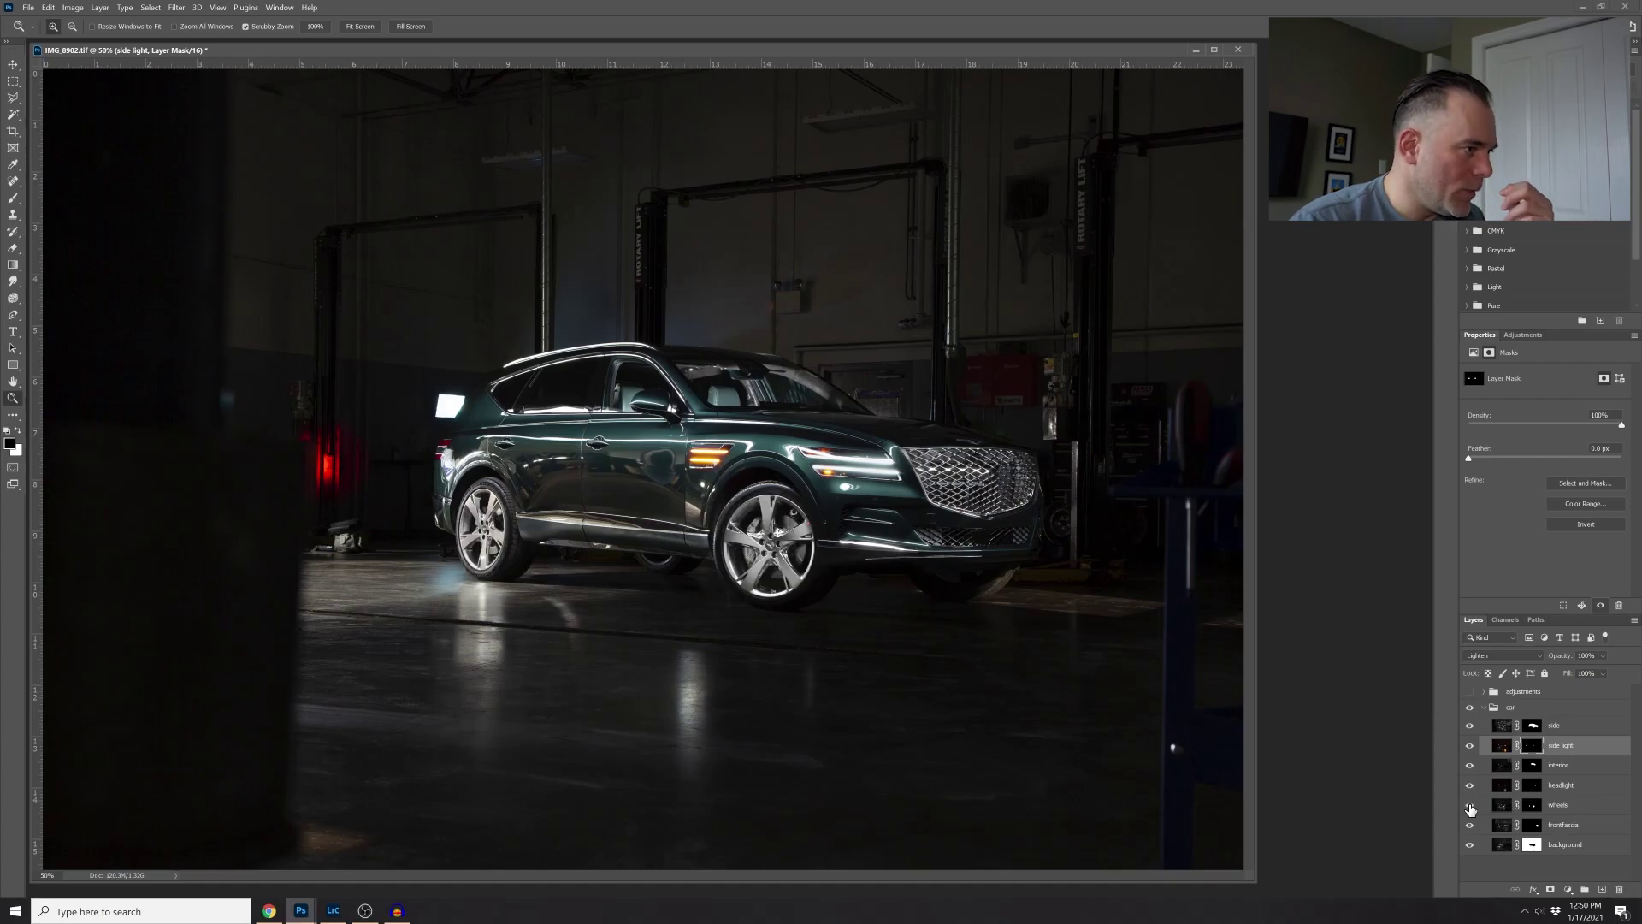
click(1470, 806)
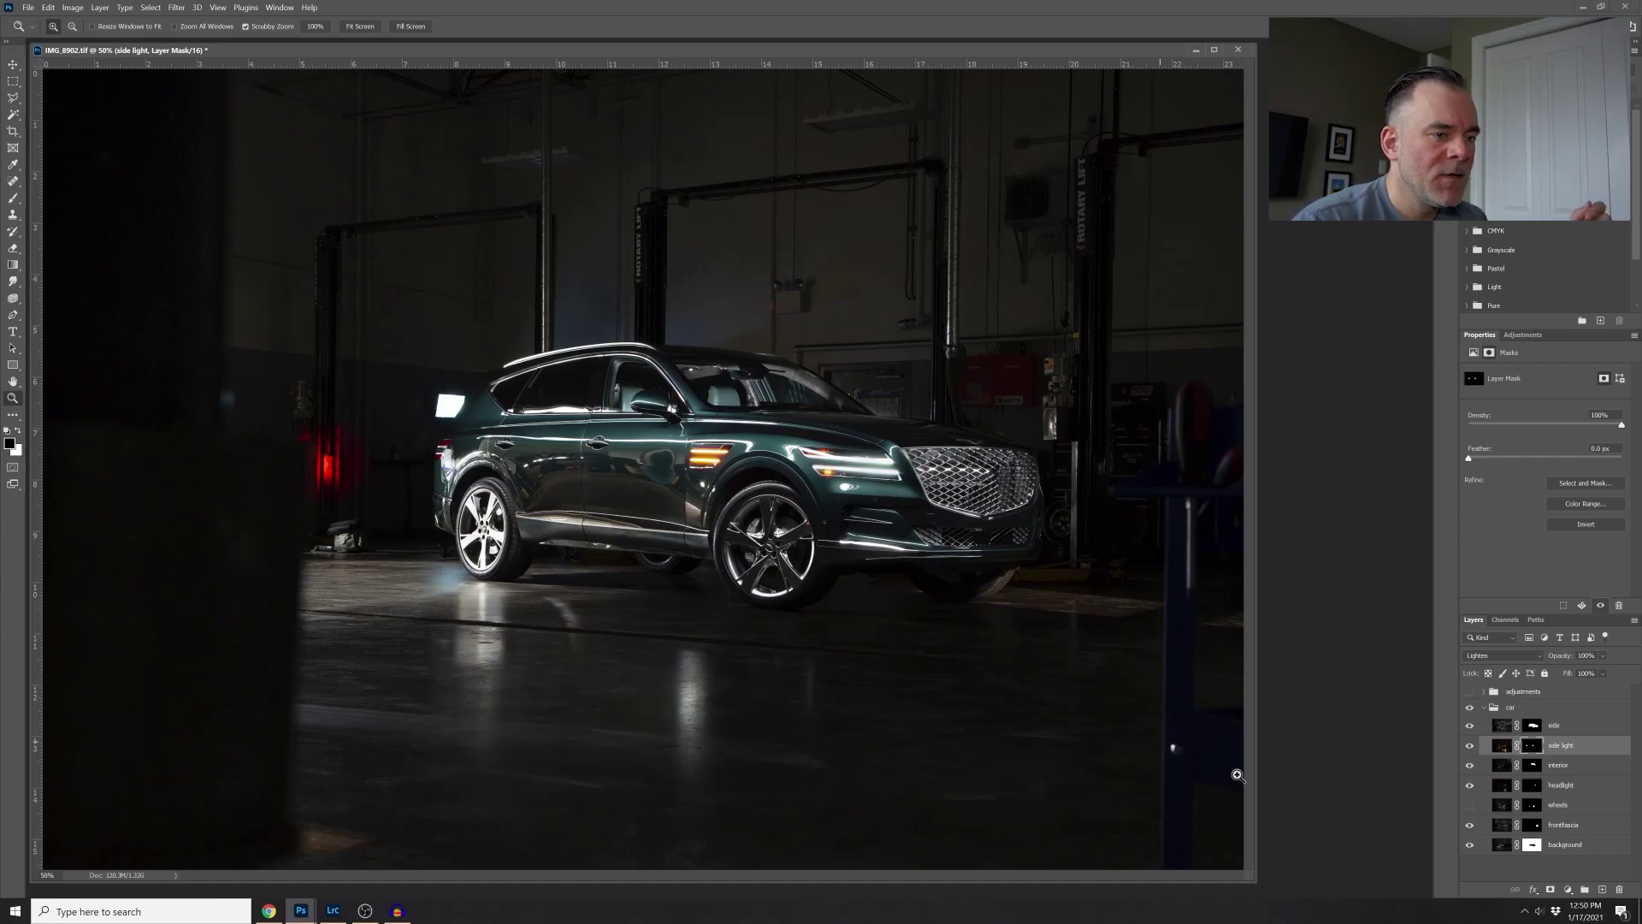
click(1470, 805)
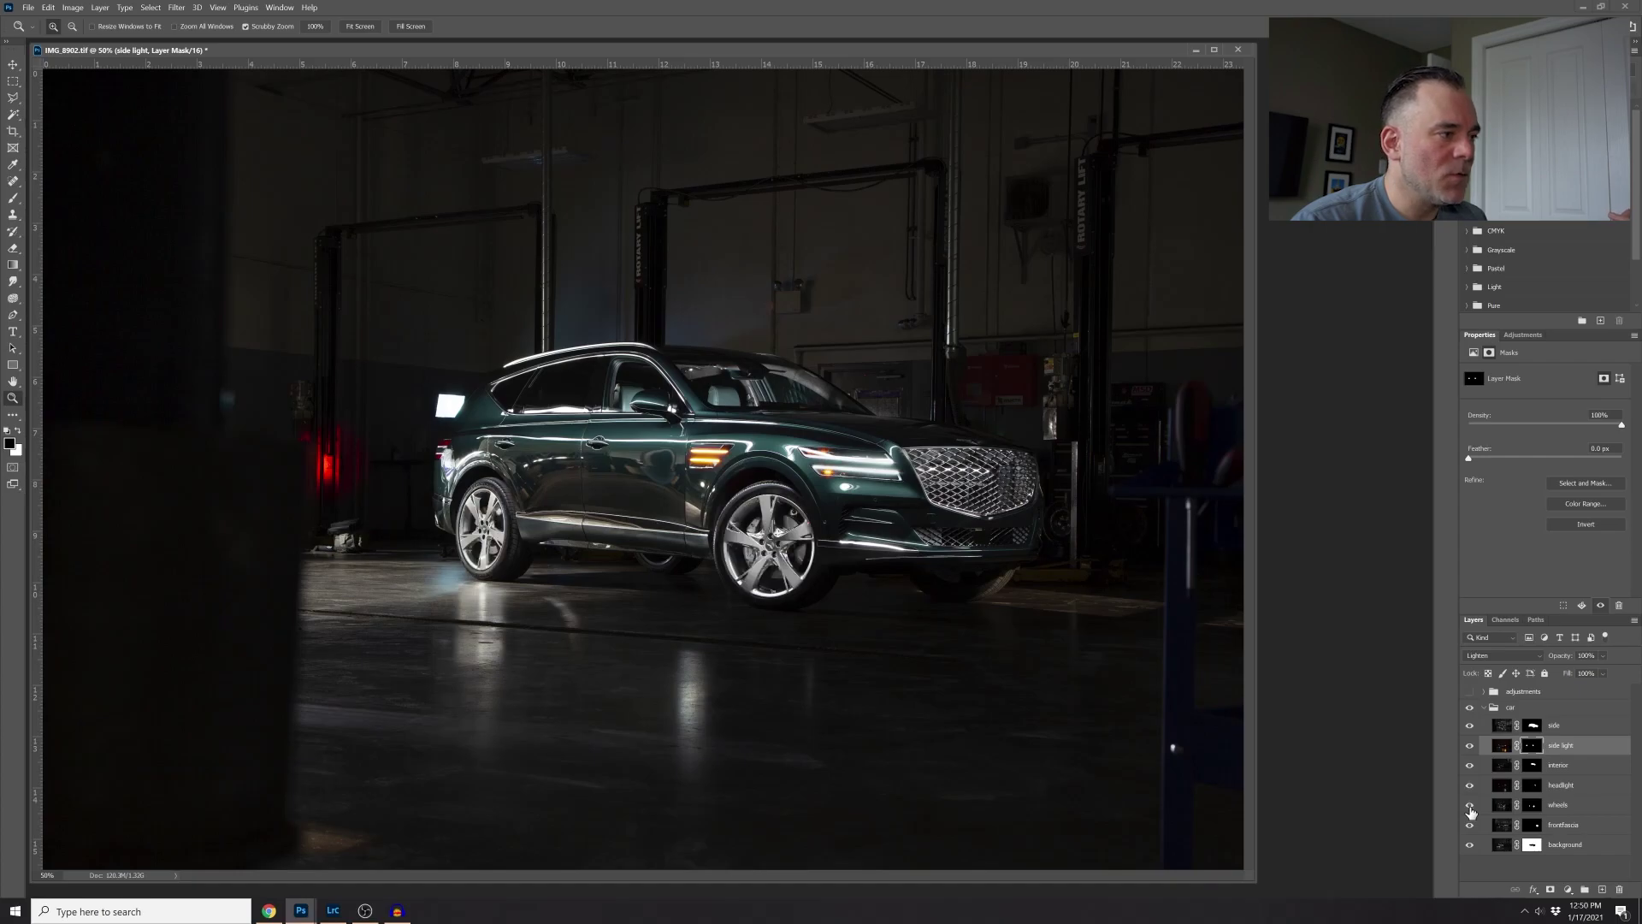
click(1470, 807)
click(1470, 808)
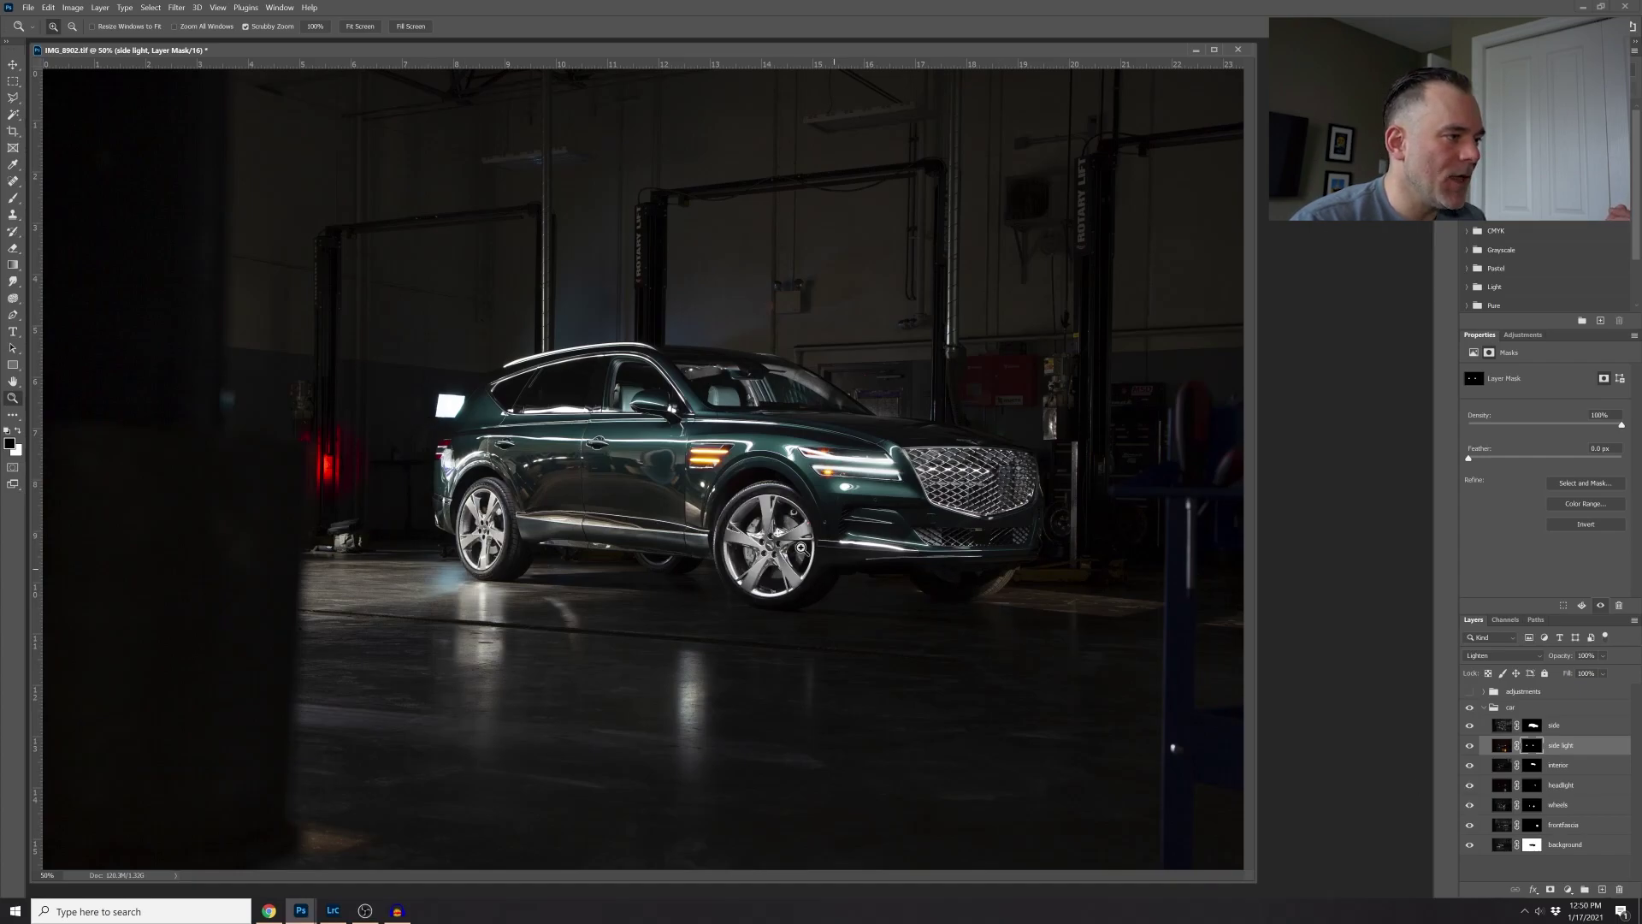
- Select the wheels layer and demonstrate its opacity adjustment, leaving the opacity at 64%
click(1566, 809)
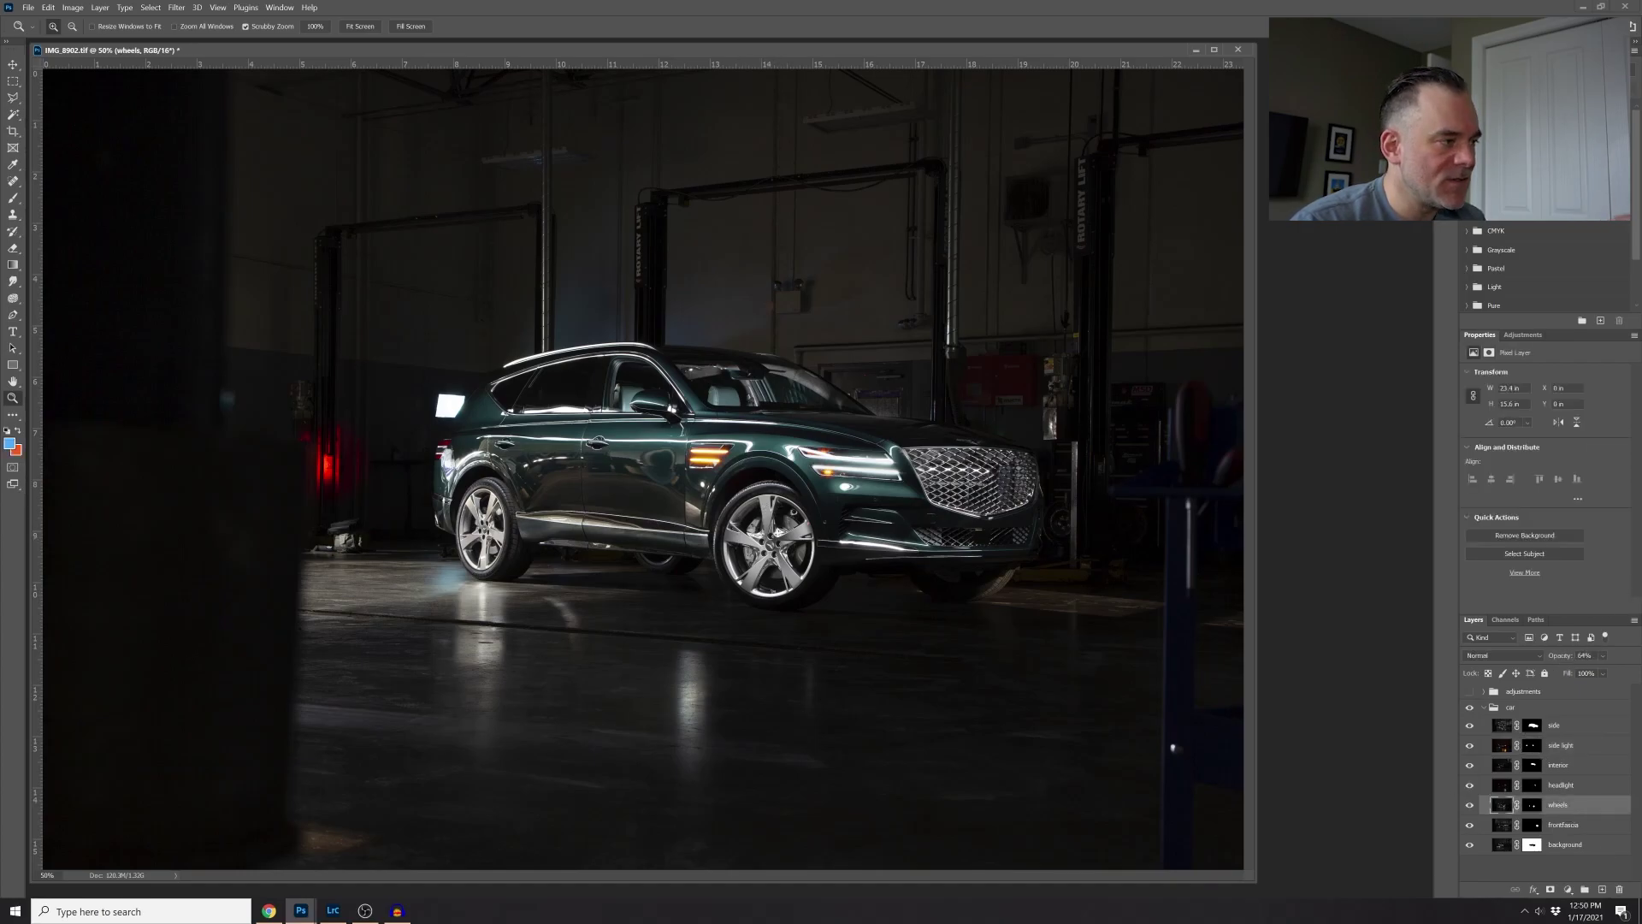
click(1604, 655)
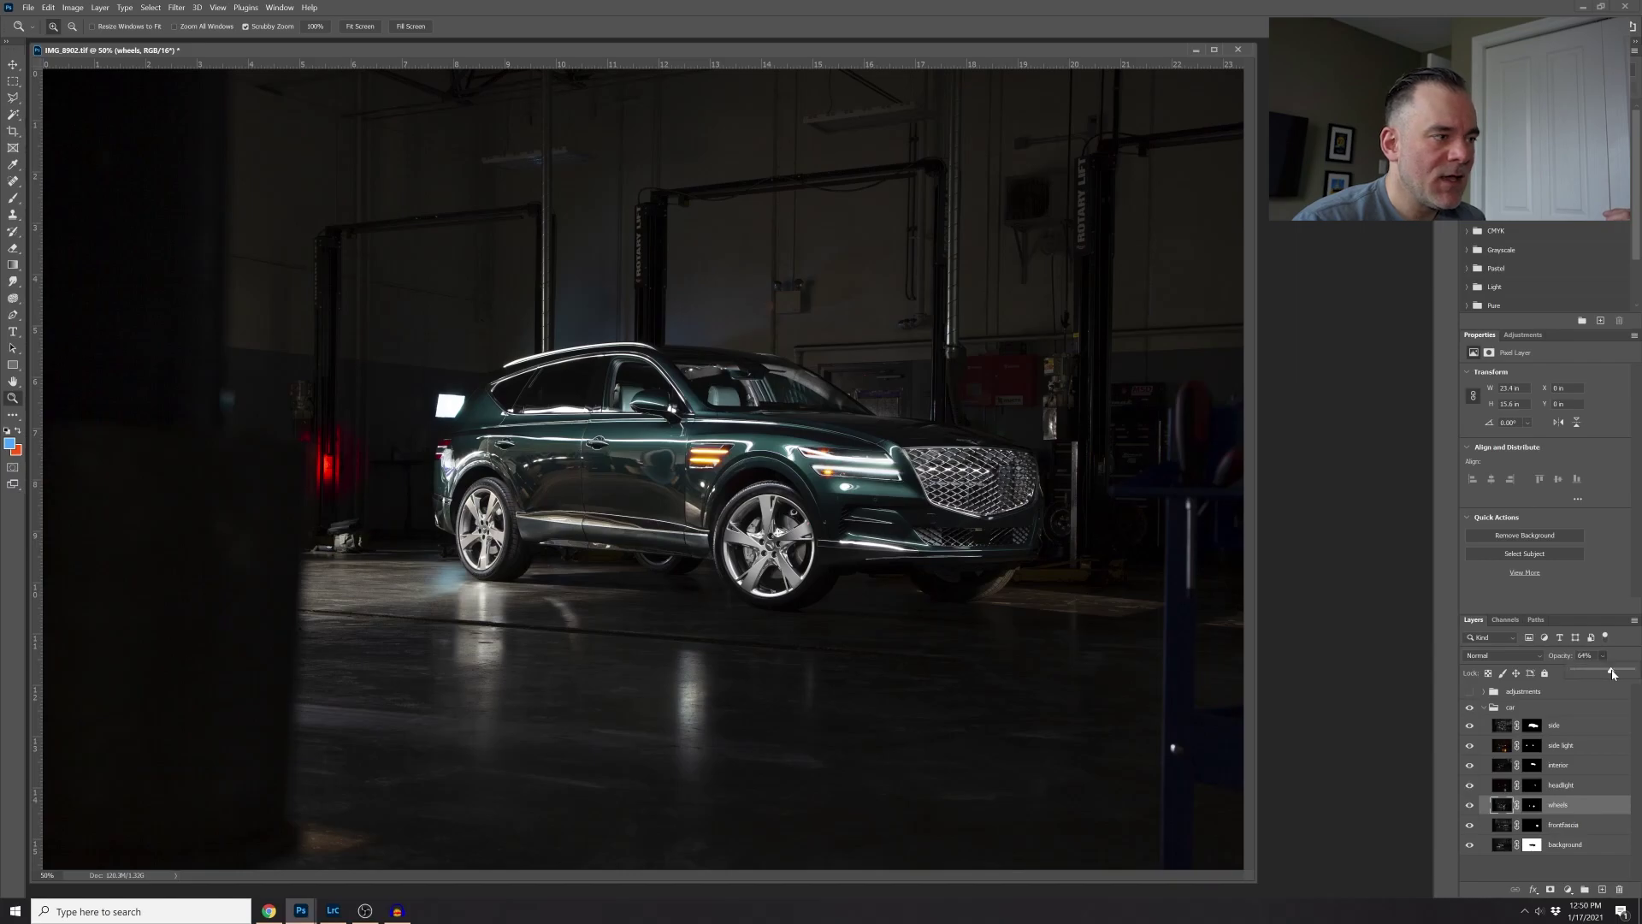
drag(1634, 678, 1609, 677)
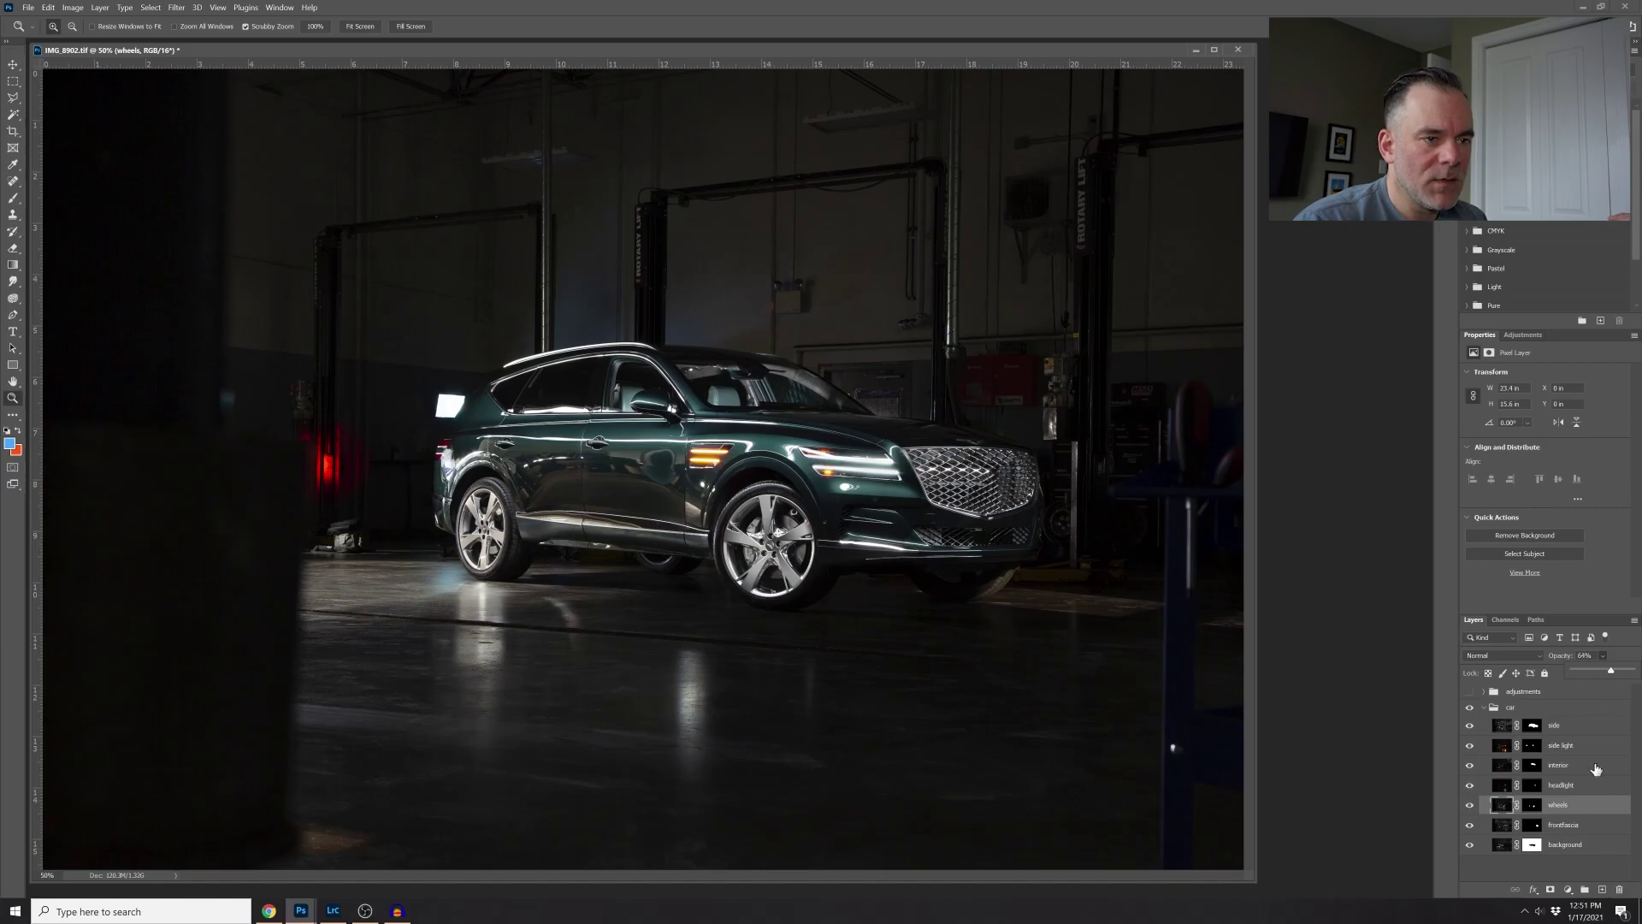
- Hide the wheels layer, compare the grille with and without the frontfascia layer, and make both layers visible again
click(1471, 808)
click(1469, 824)
click(1469, 826)
click(1469, 826)
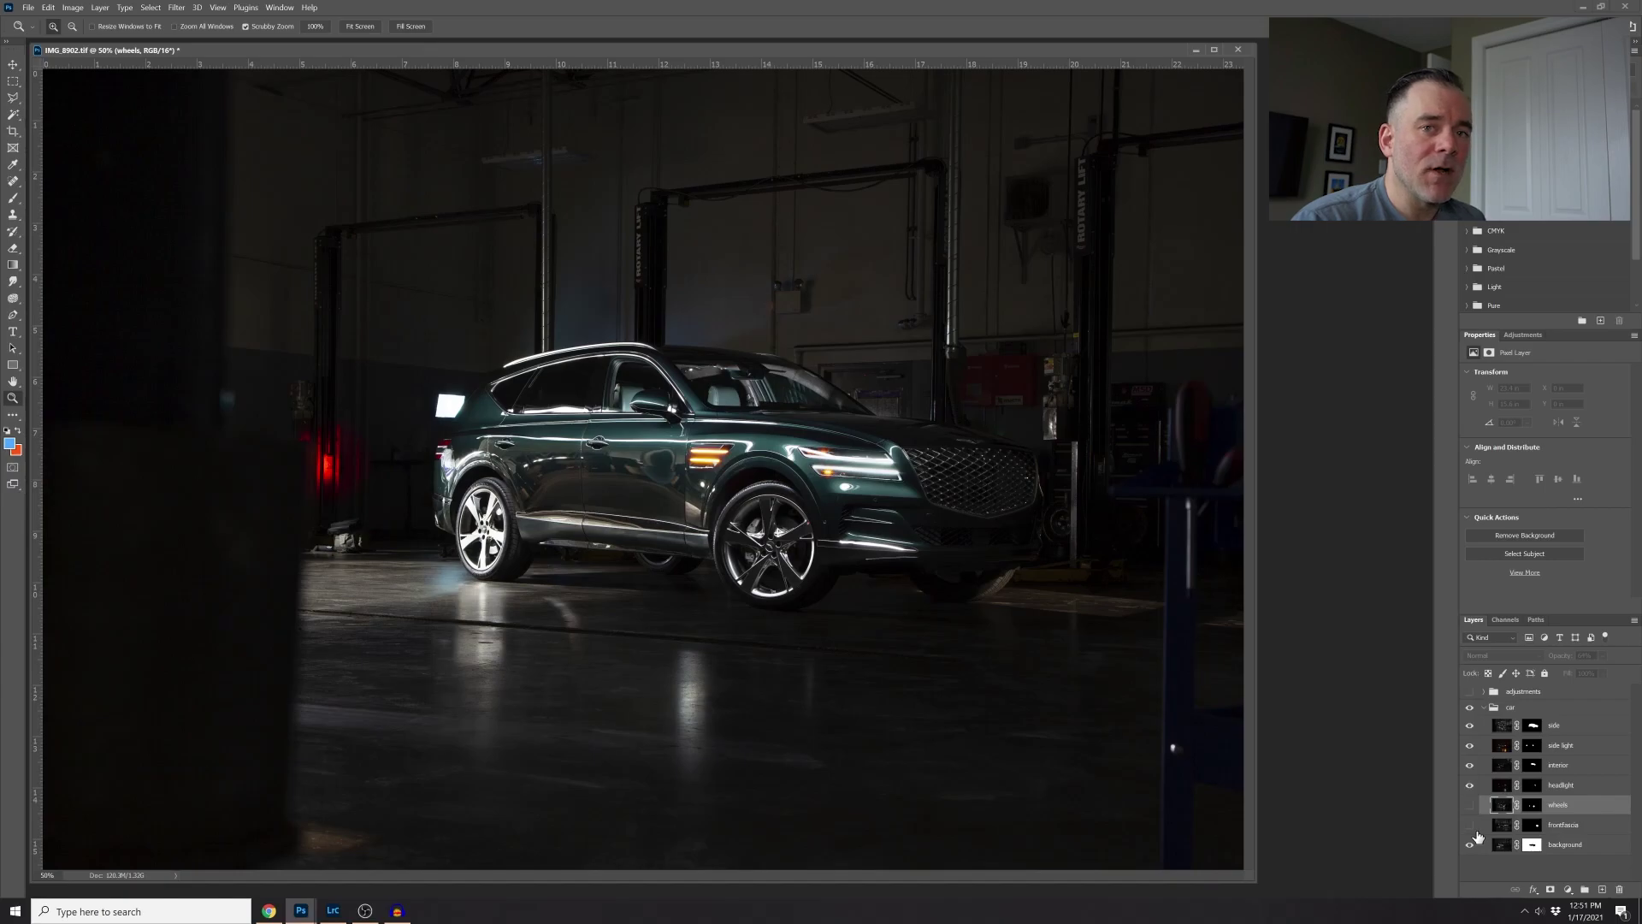
click(1470, 826)
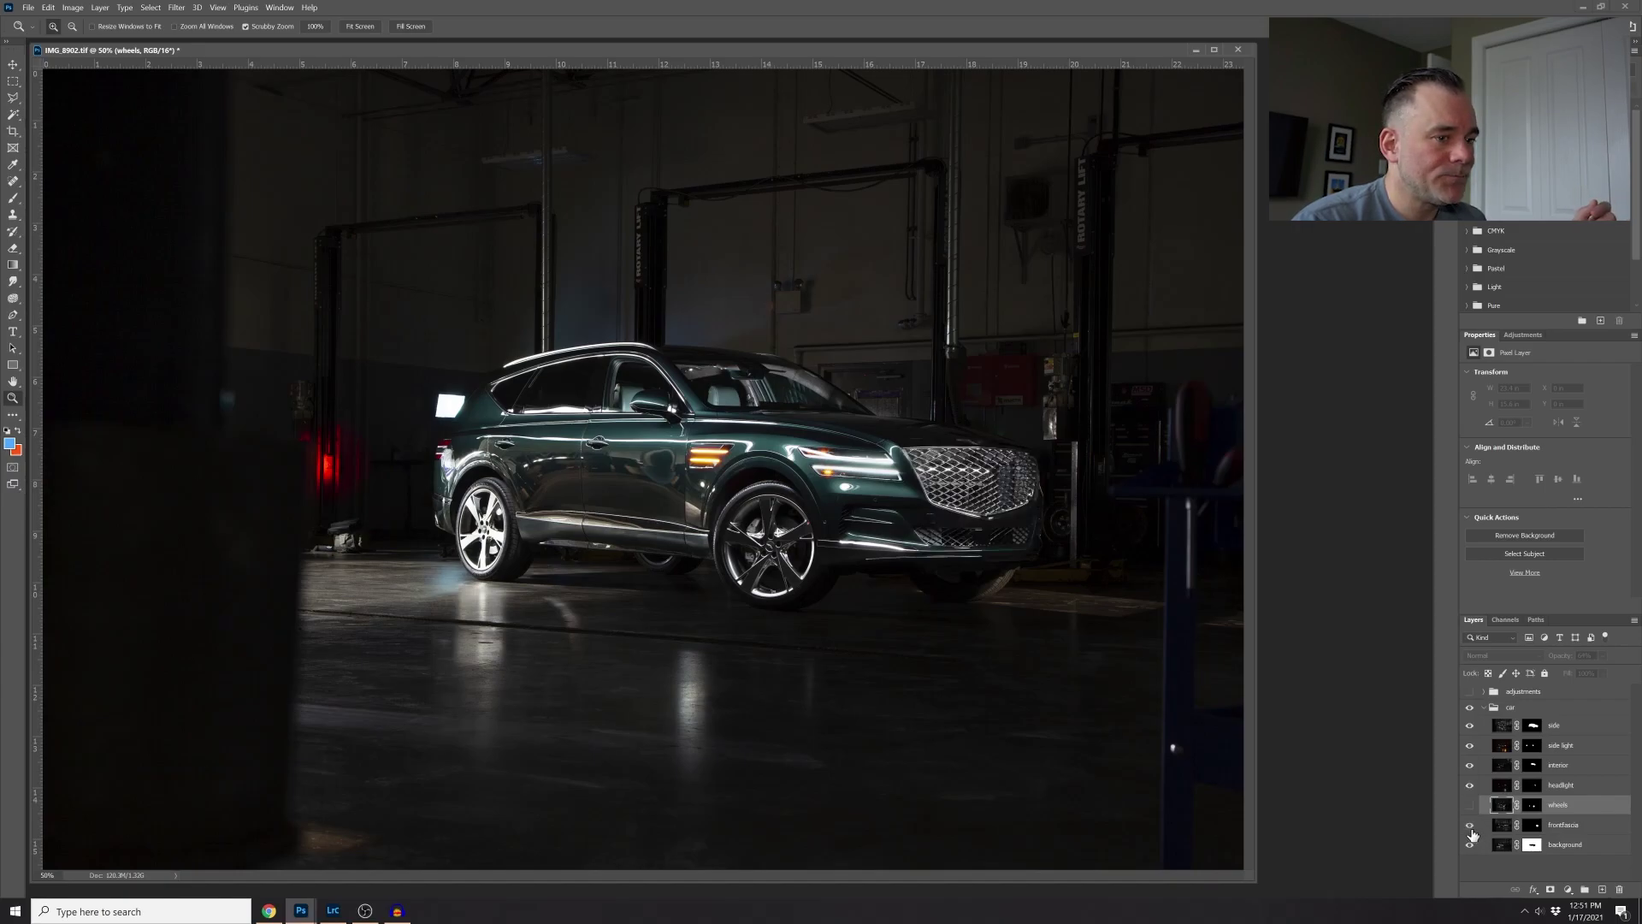
click(1470, 805)
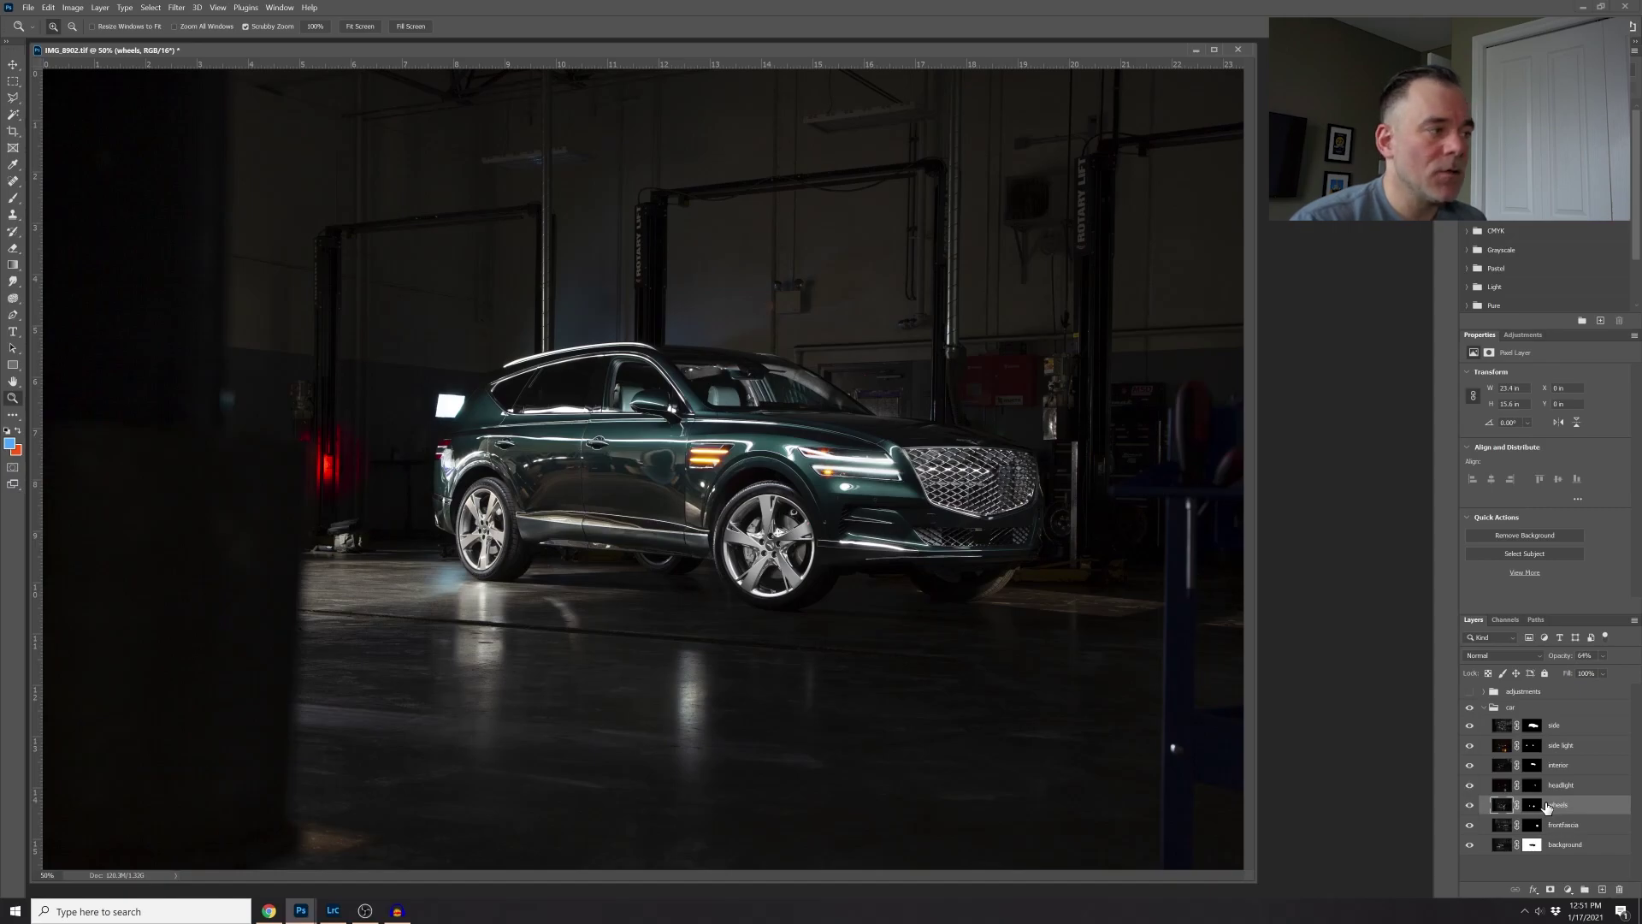
- Expand the adjustments group, make the group visible, and hide all the individual layers inside it
click(1481, 691)
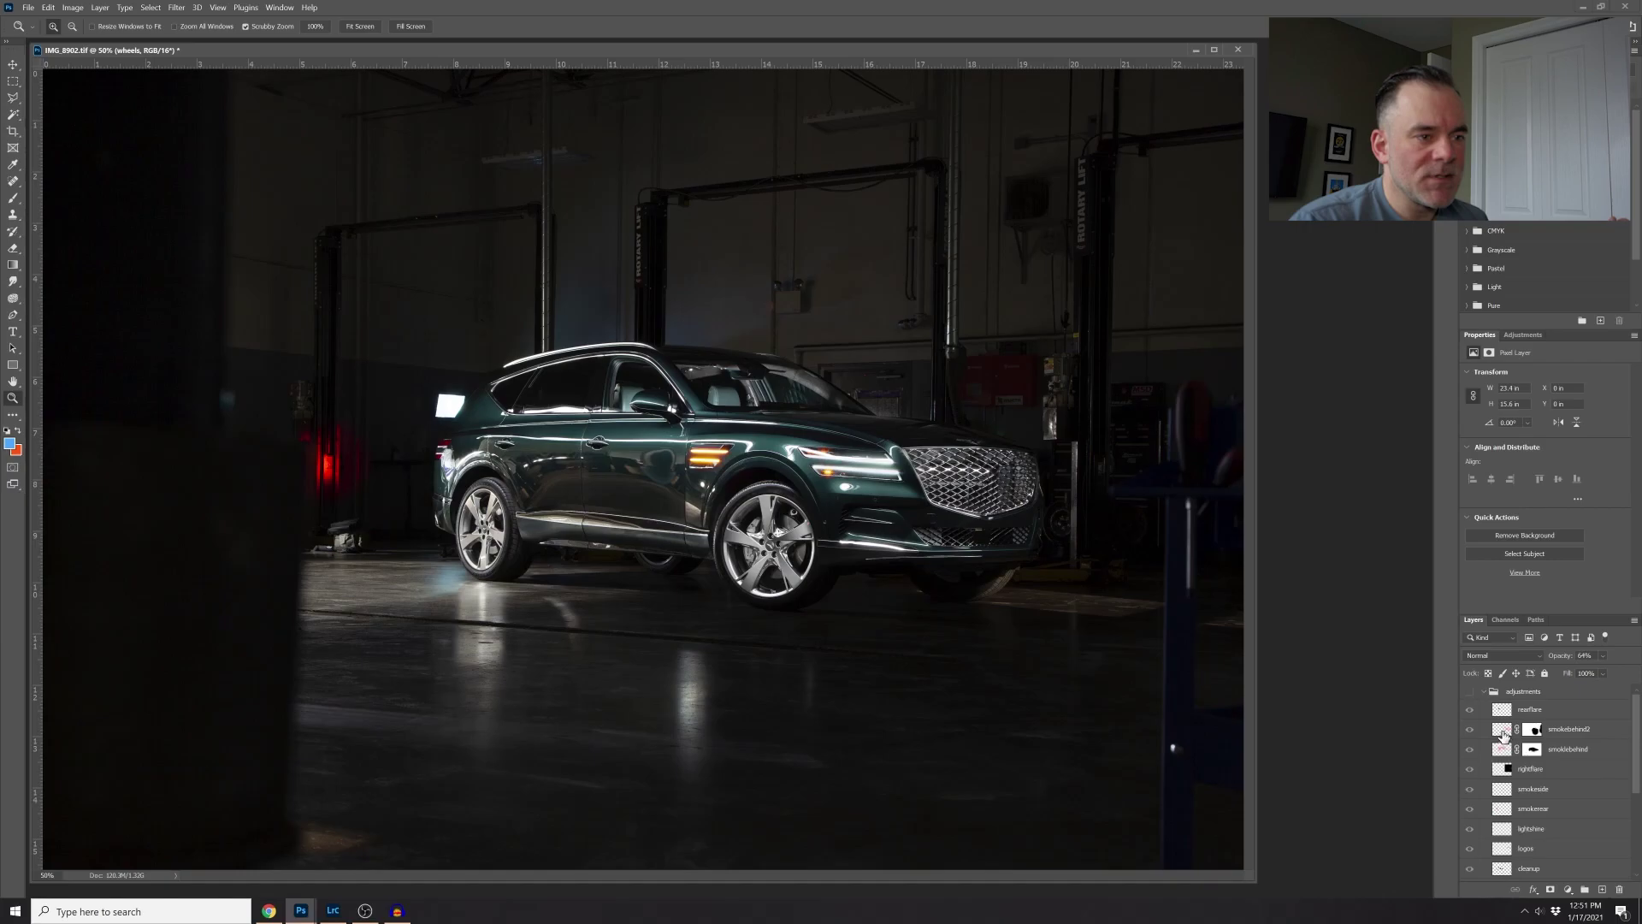
click(1469, 692)
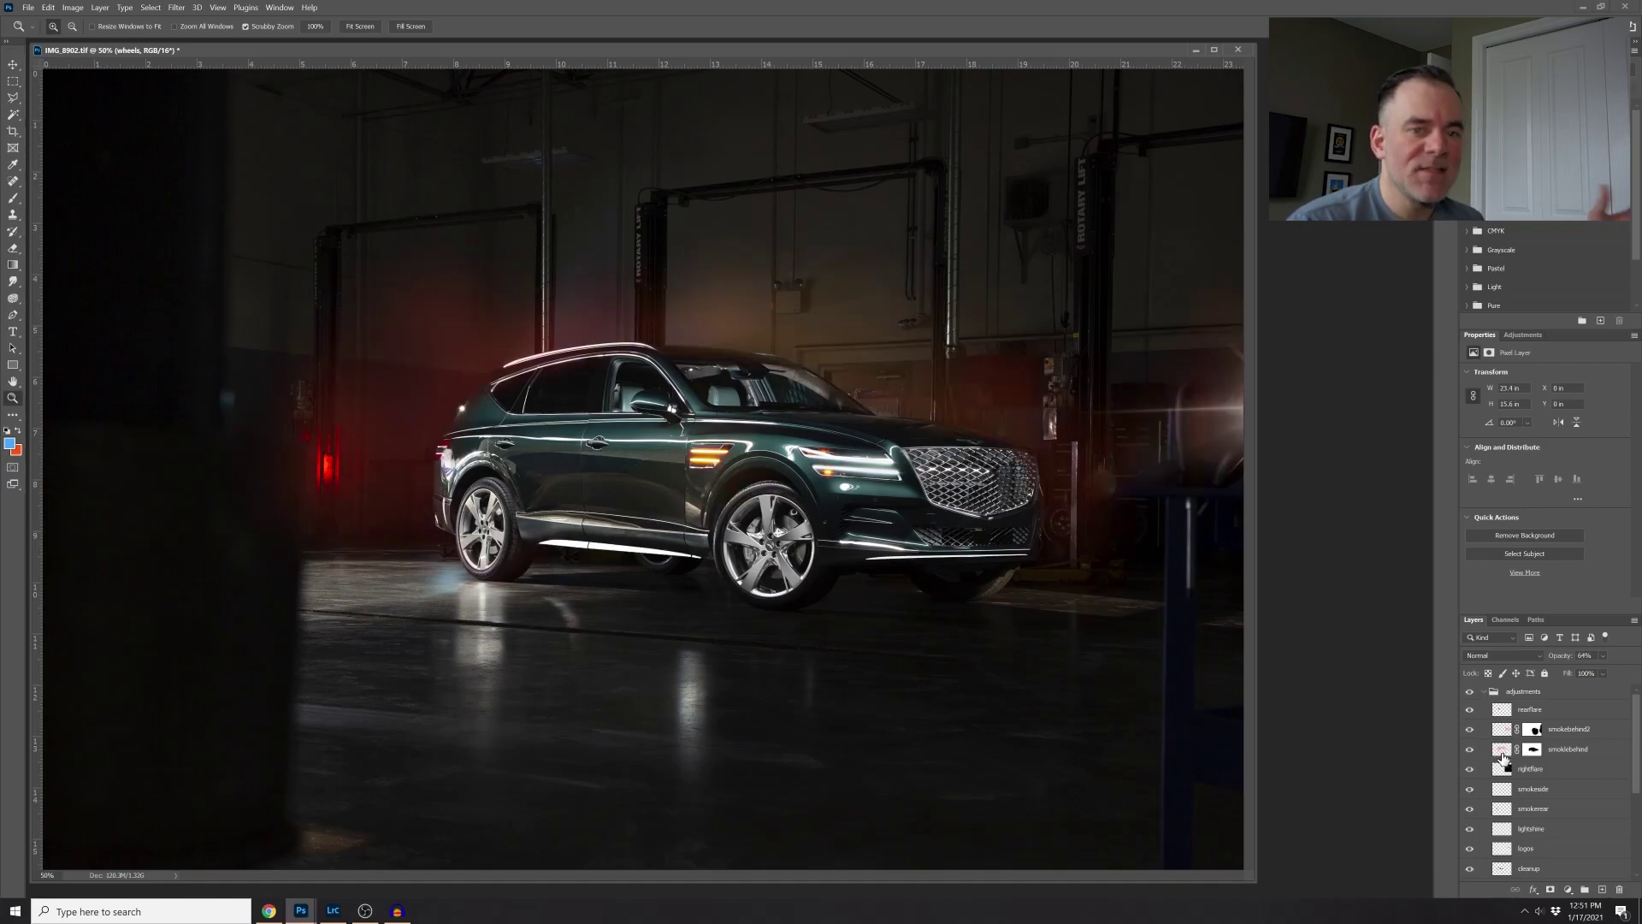
scroll(1504, 744, down, 1)
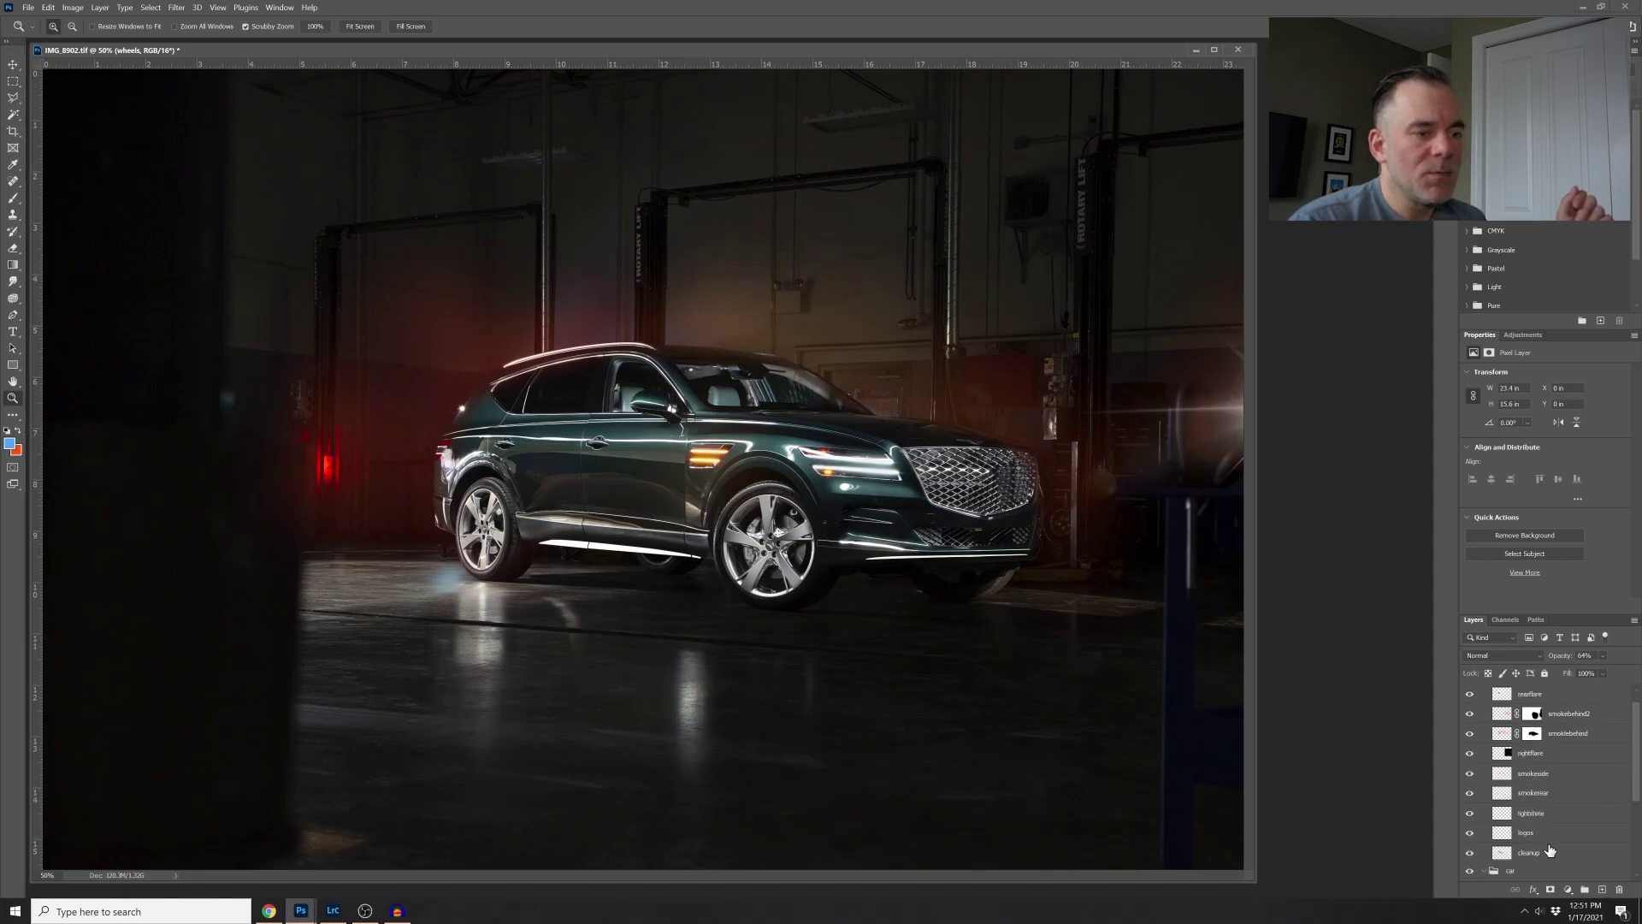
scroll(1502, 731, up, 1)
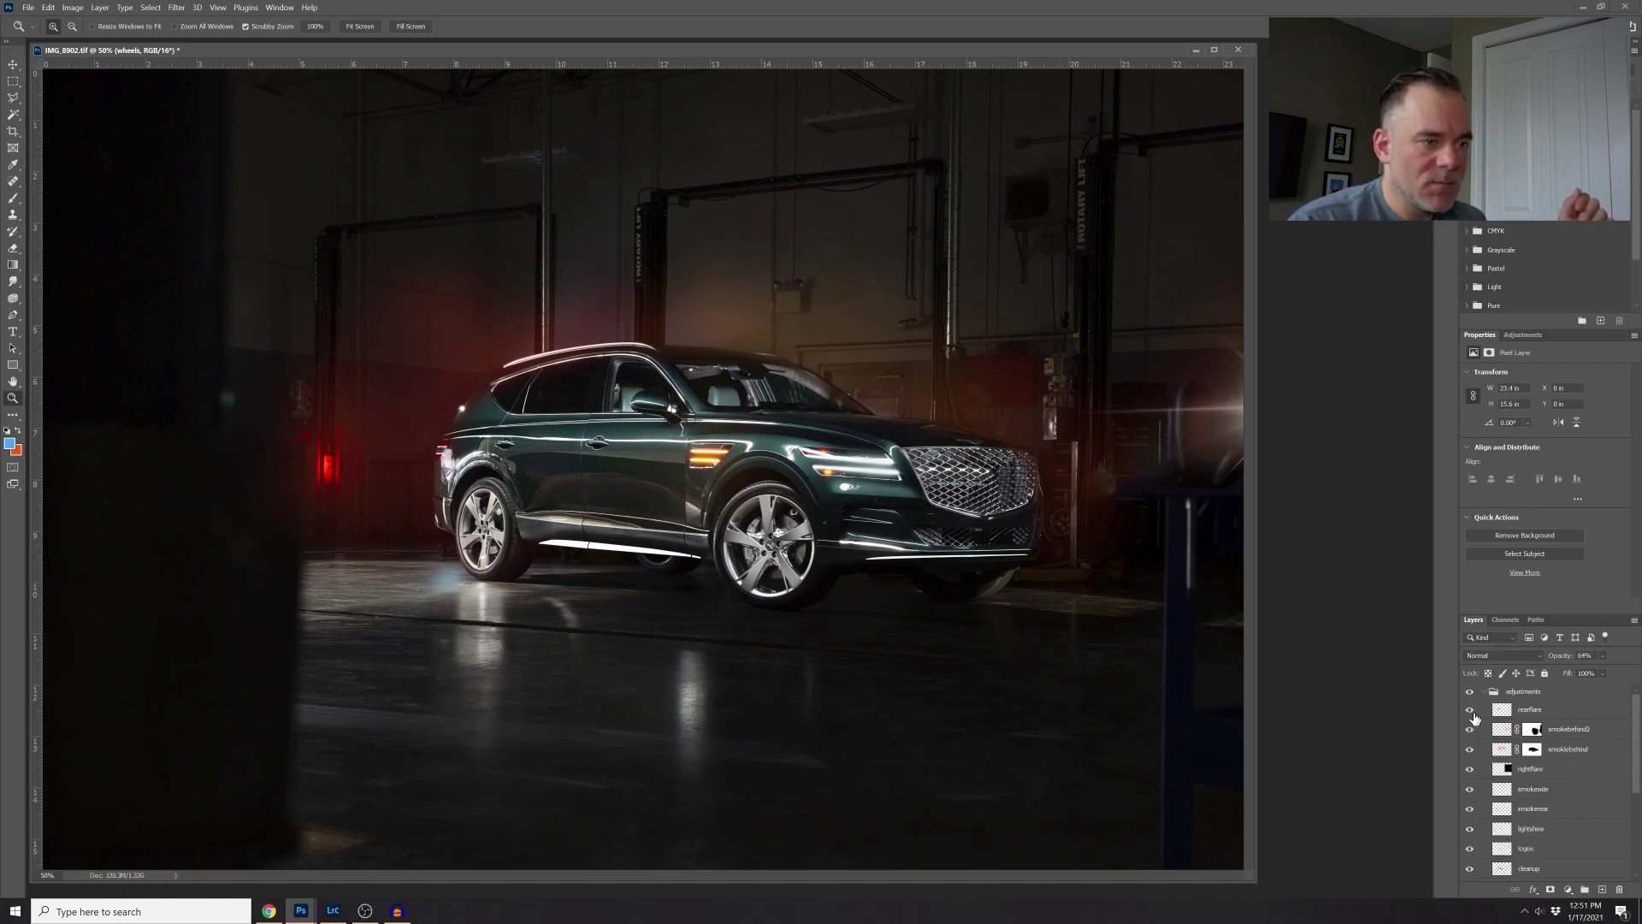
drag(1470, 712, 1470, 850)
scroll(1559, 845, down, 2)
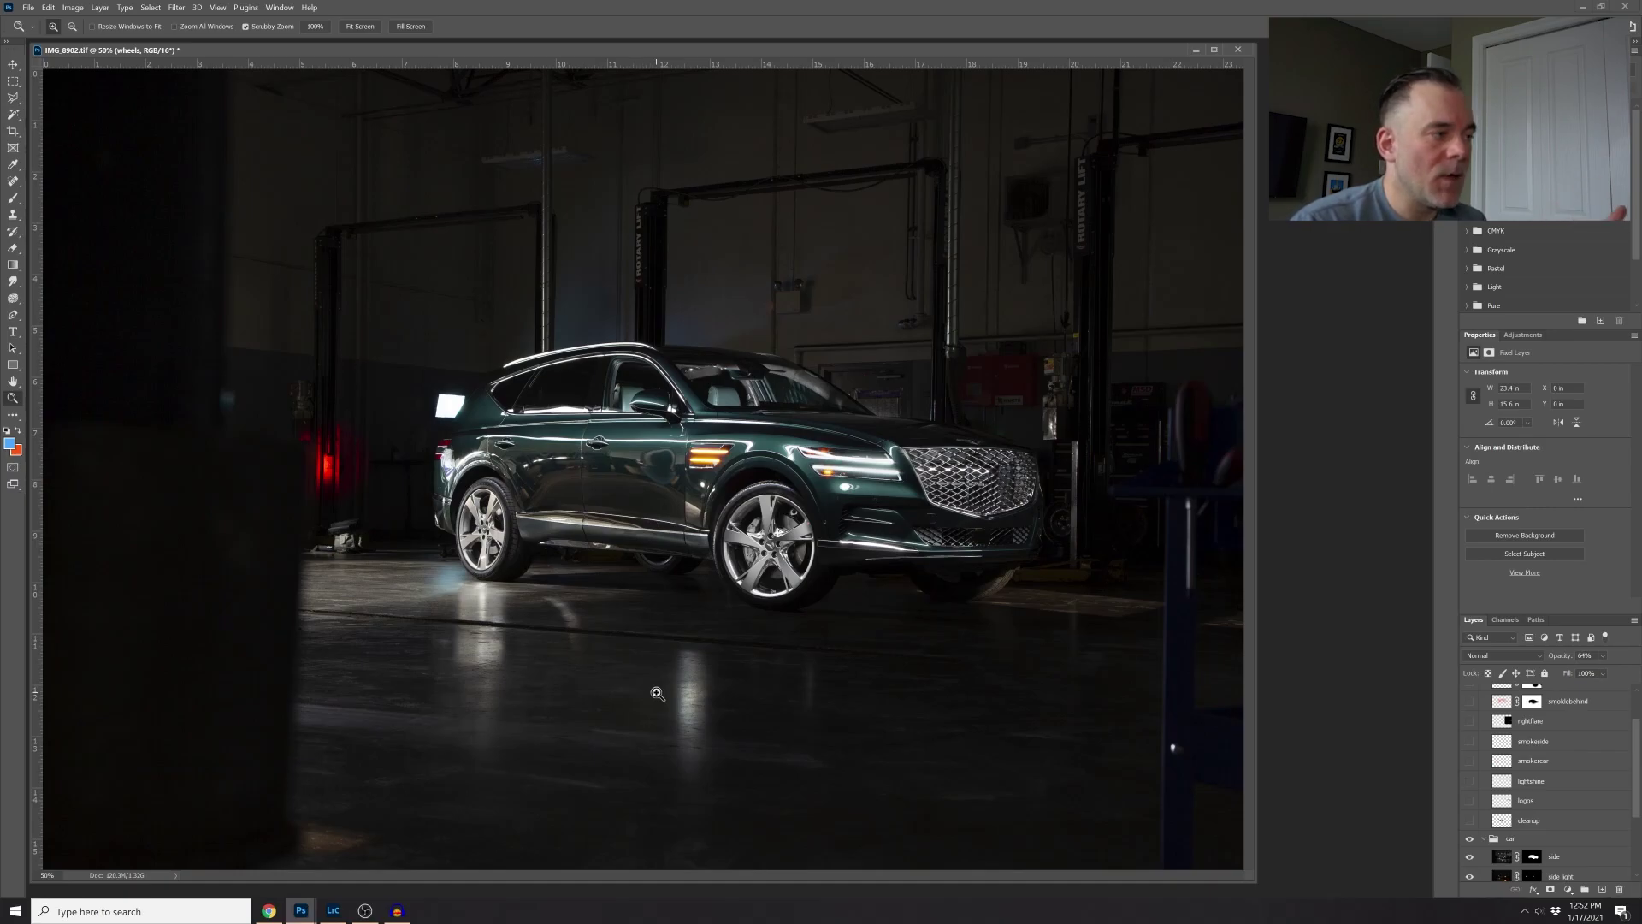
- Show the cleanup layer and compare the composite with and without it, leaving the layer visible
click(1469, 822)
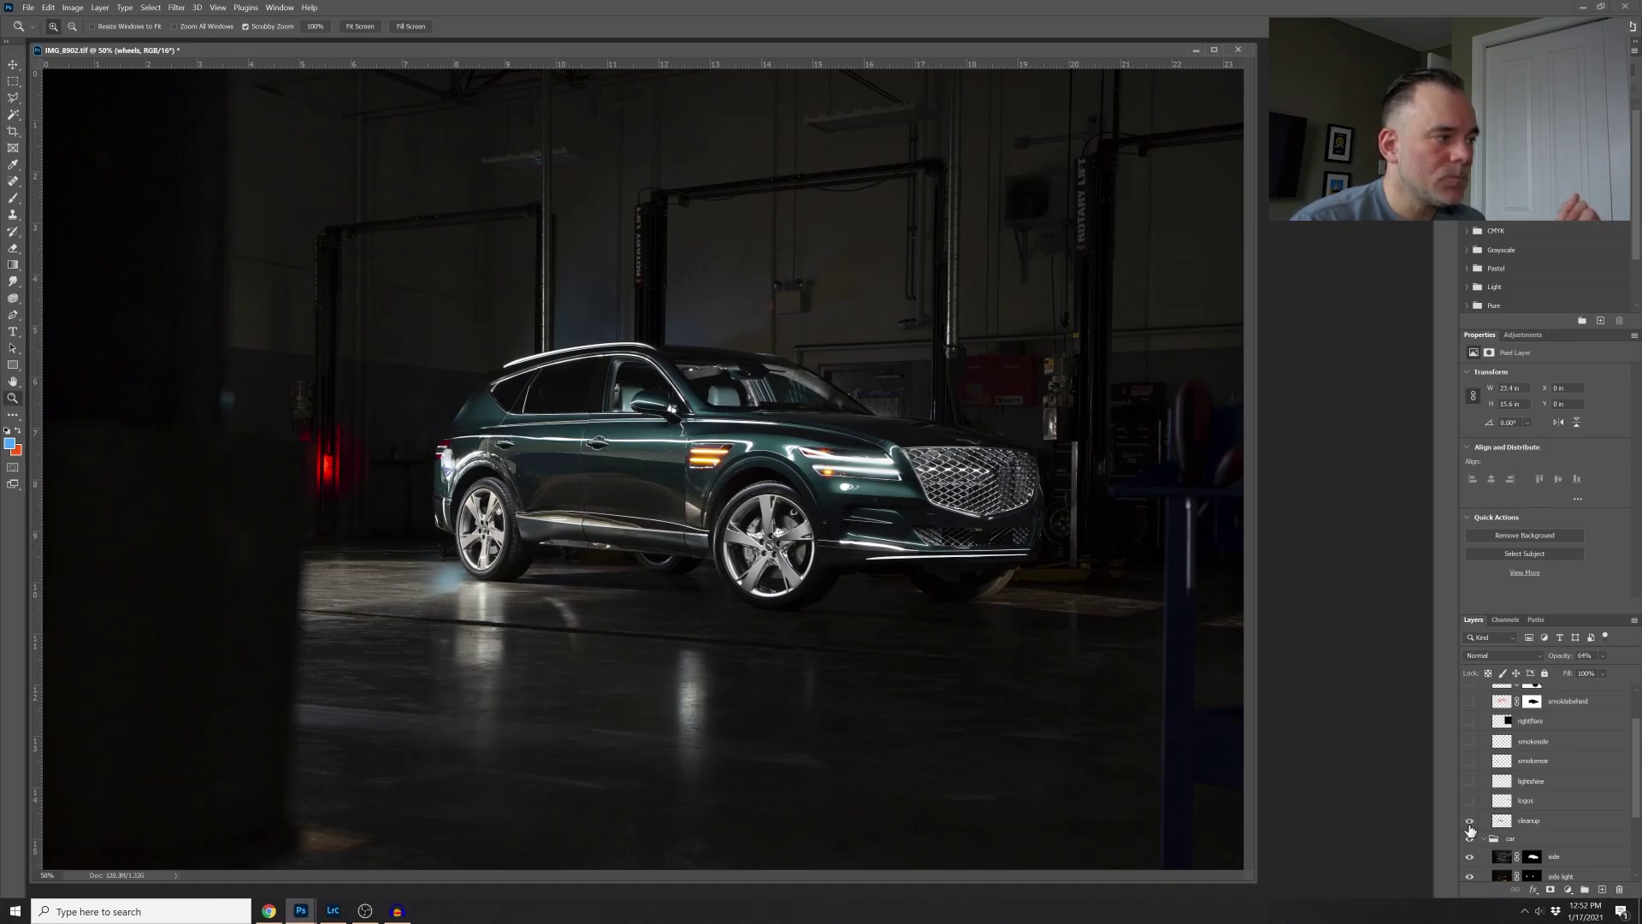
click(1470, 823)
click(1470, 822)
click(1470, 823)
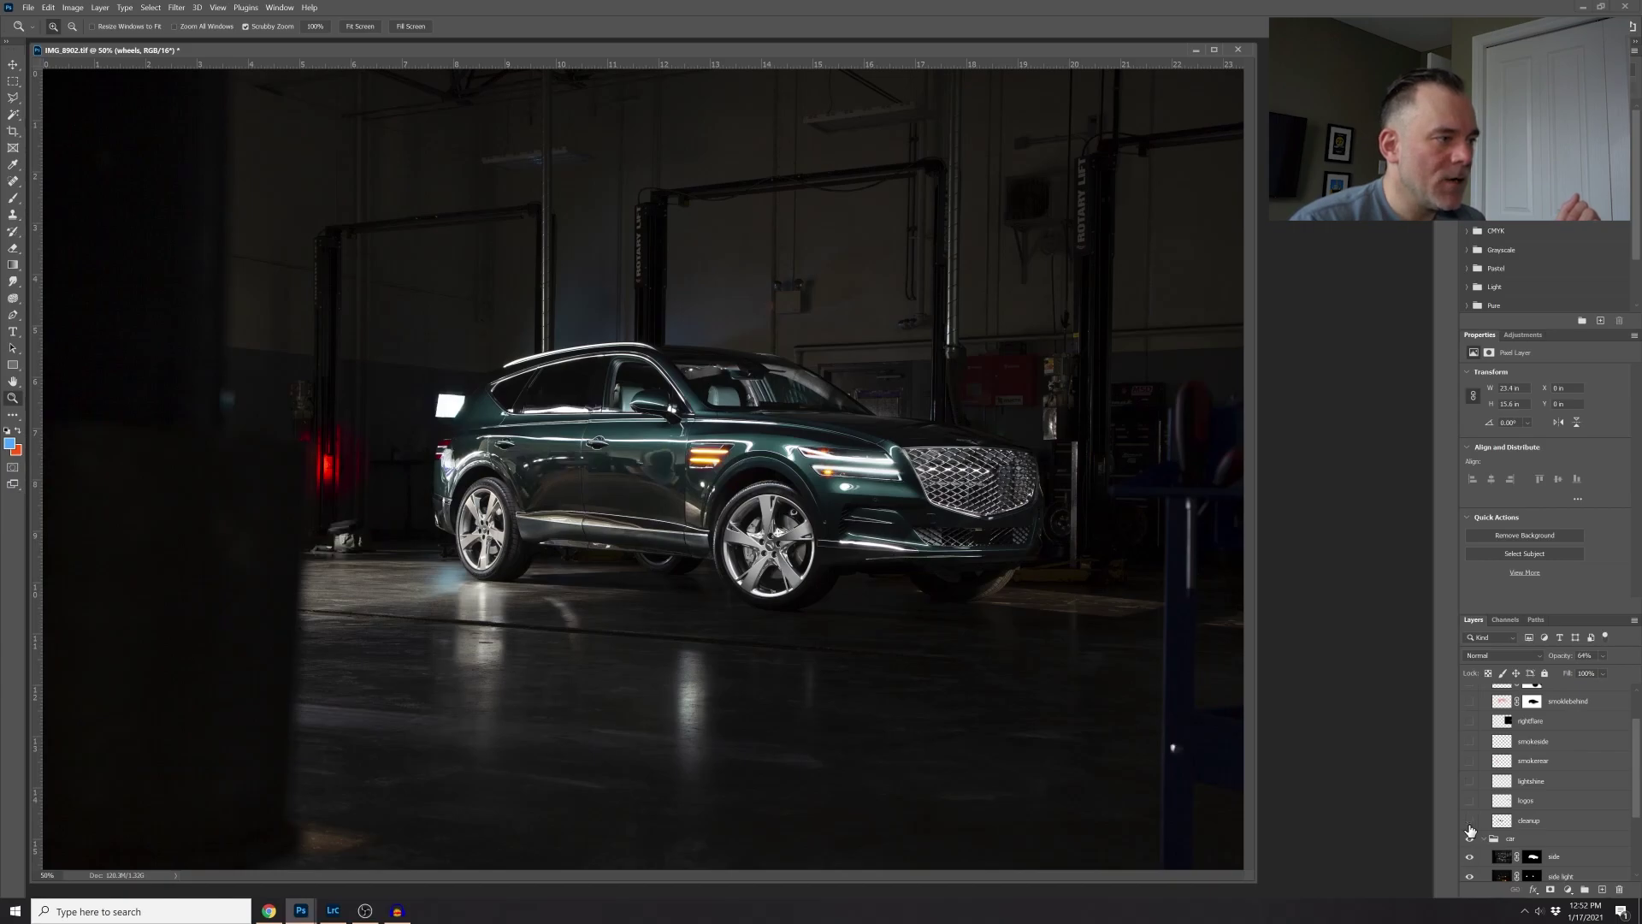
click(1470, 822)
click(1470, 823)
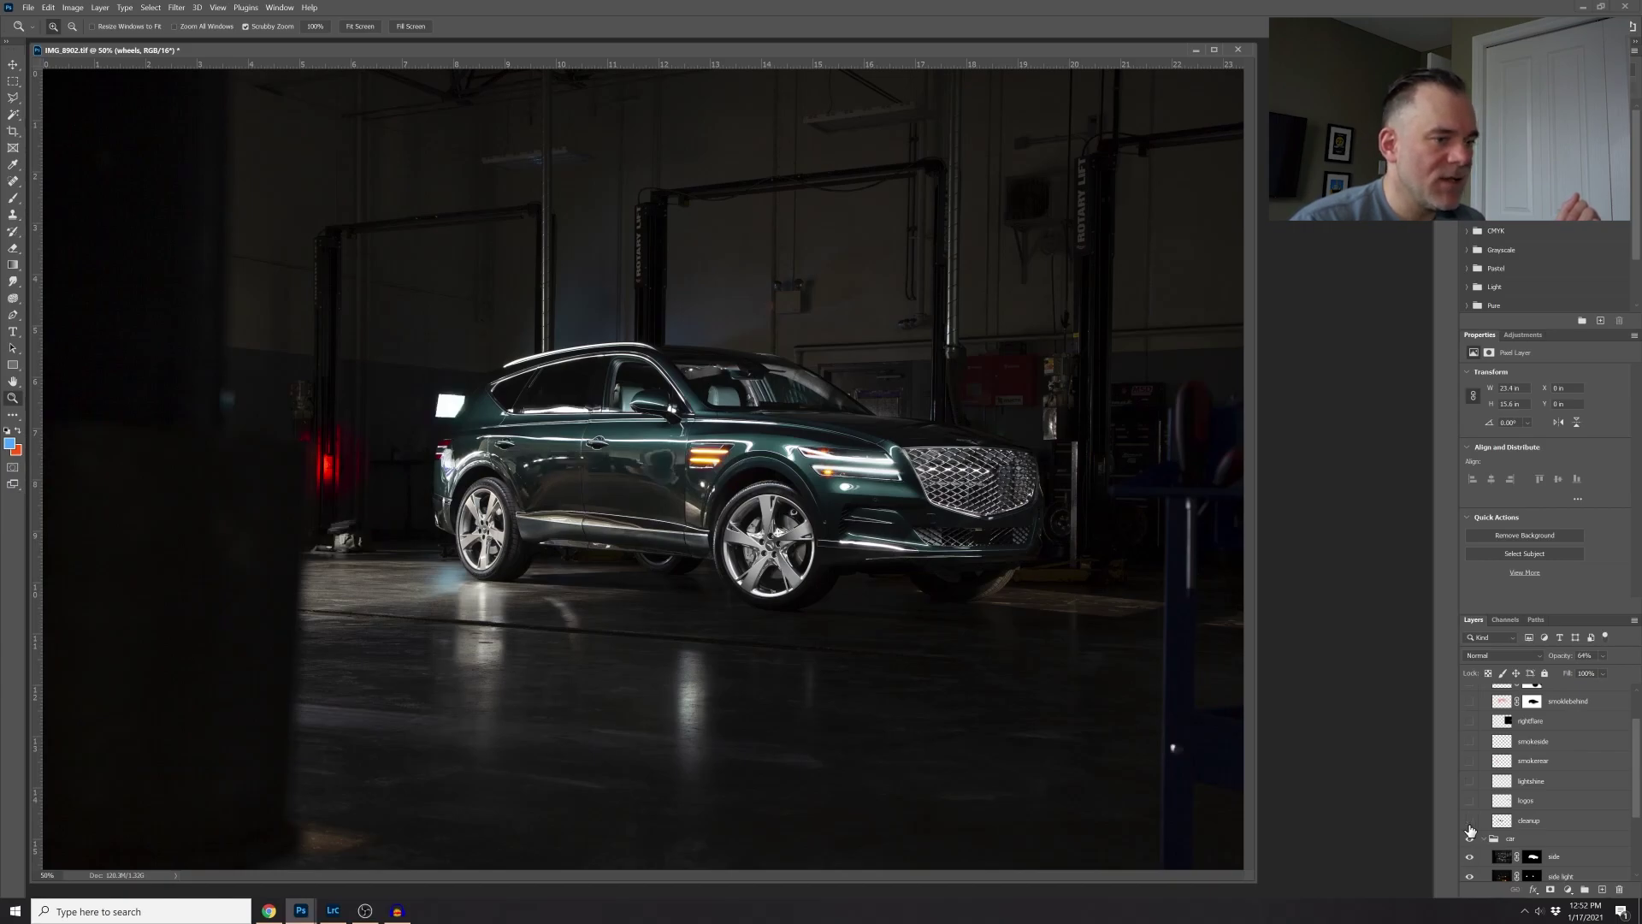
click(1470, 823)
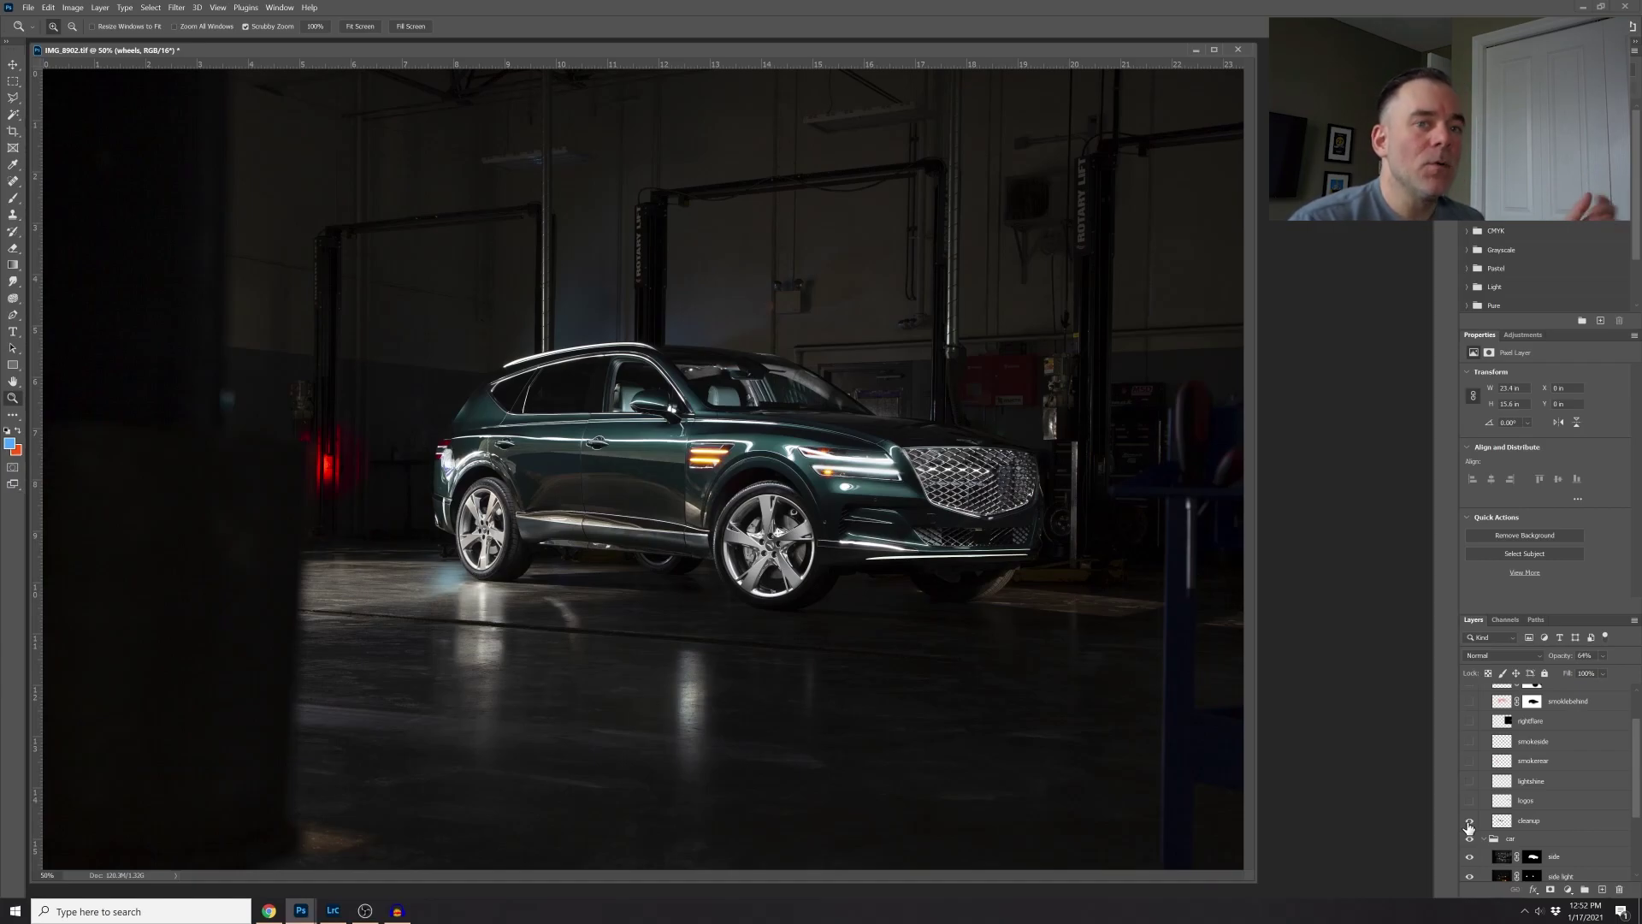
- Examine the cleanup retouching at the car's rear and side doors by hiding and showing the cleanup layer, leaving it visible
click(1469, 823)
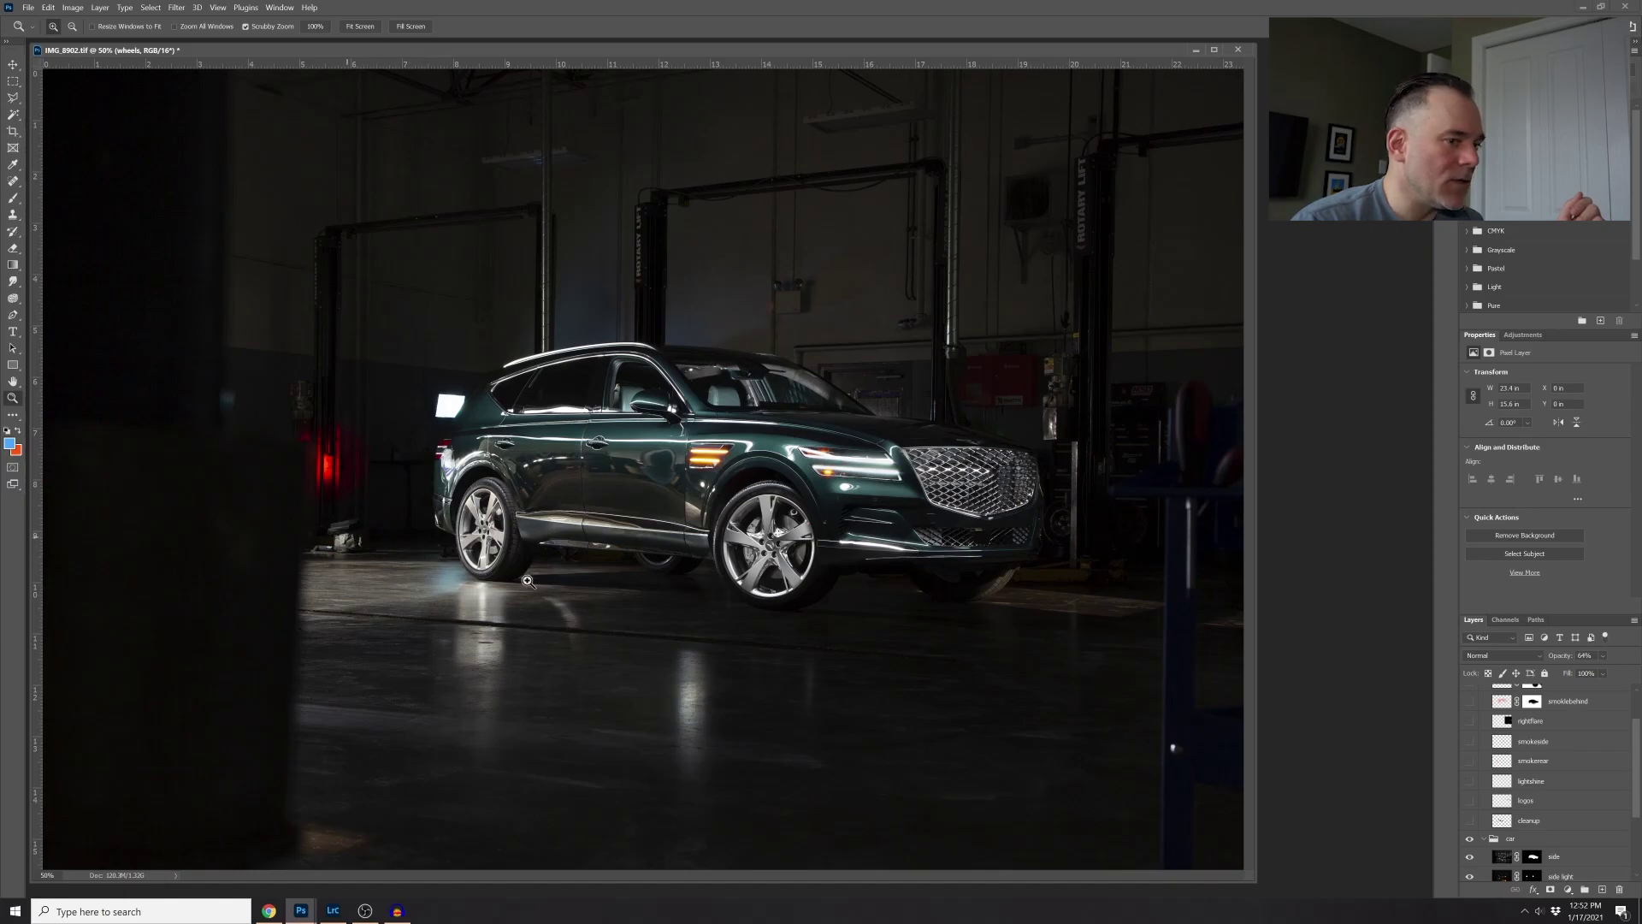
click(1469, 823)
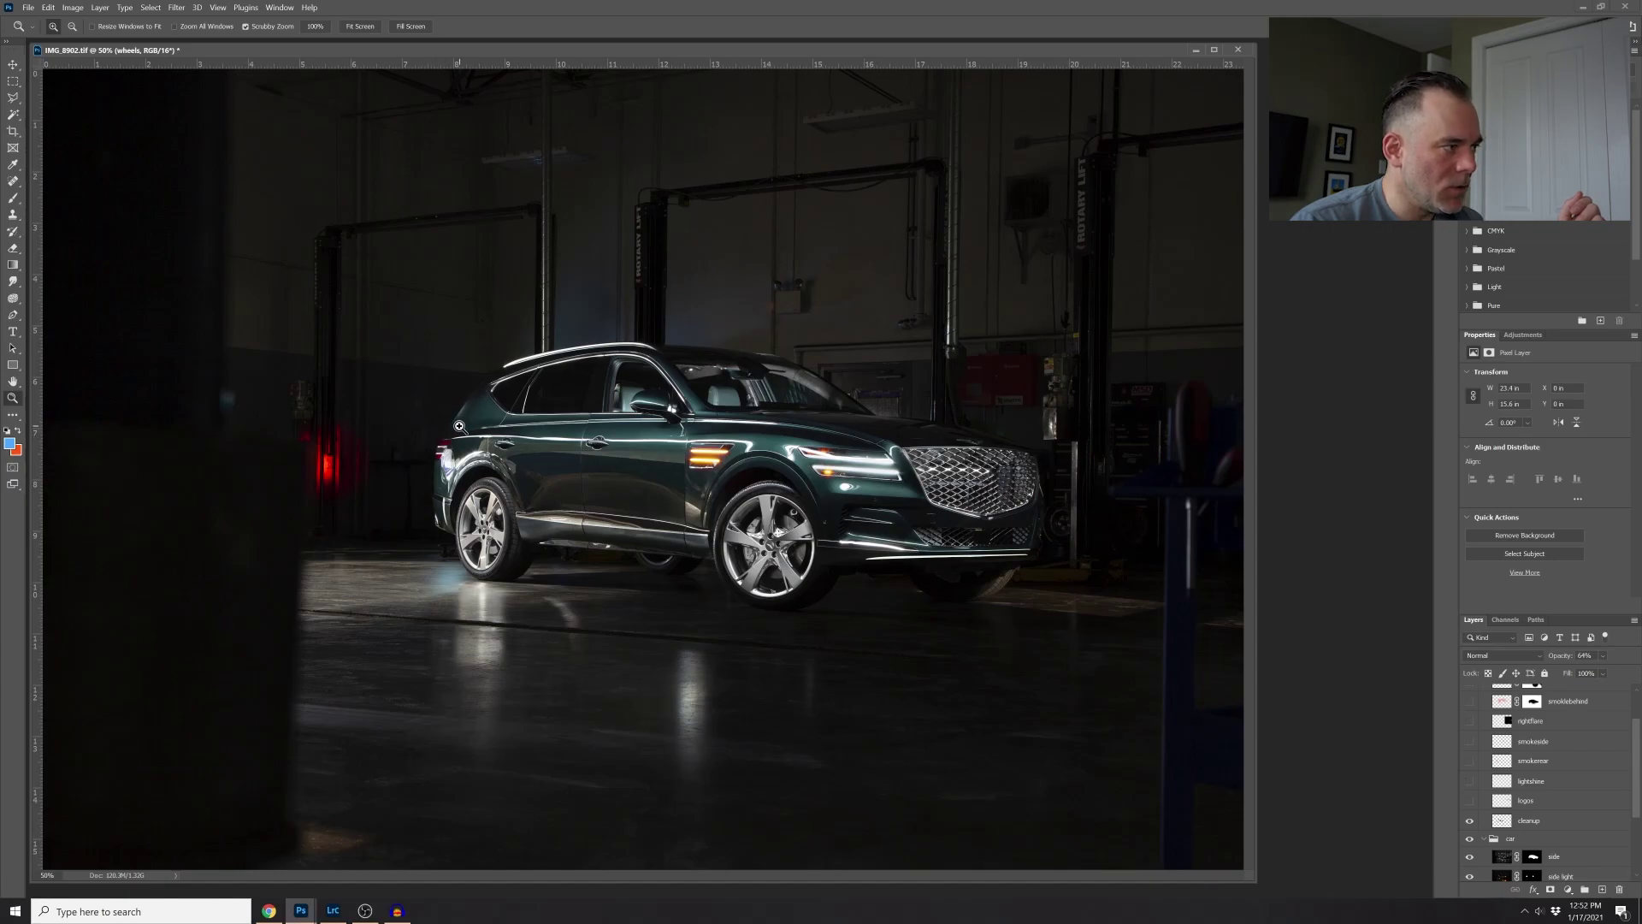
click(1471, 822)
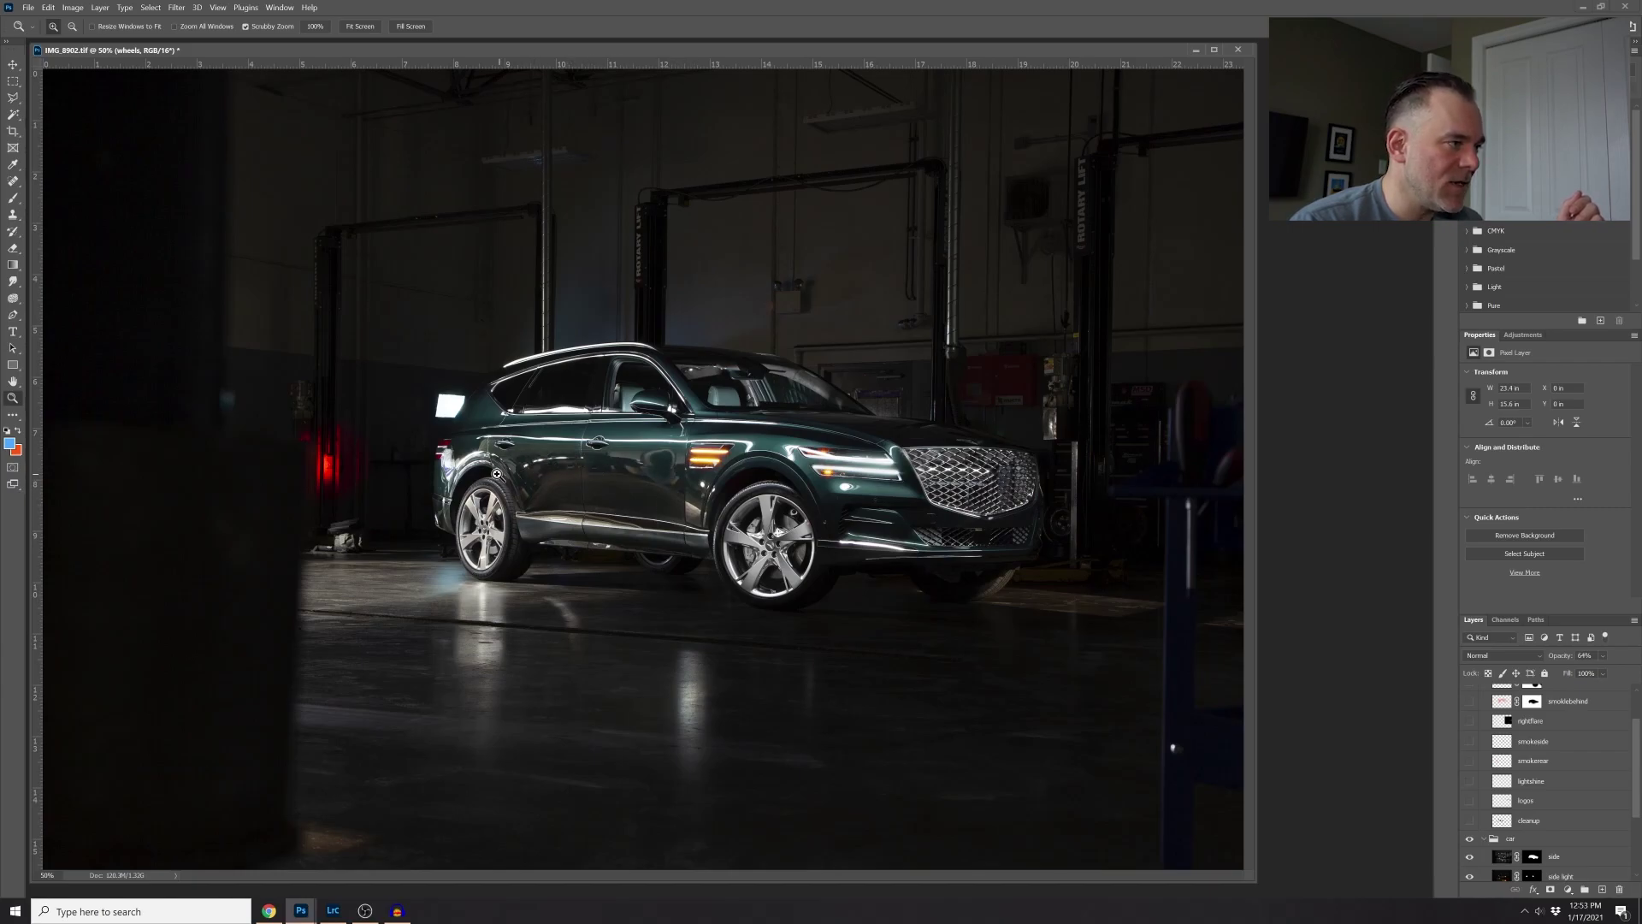
drag(659, 467, 665, 477)
alt+click(659, 467)
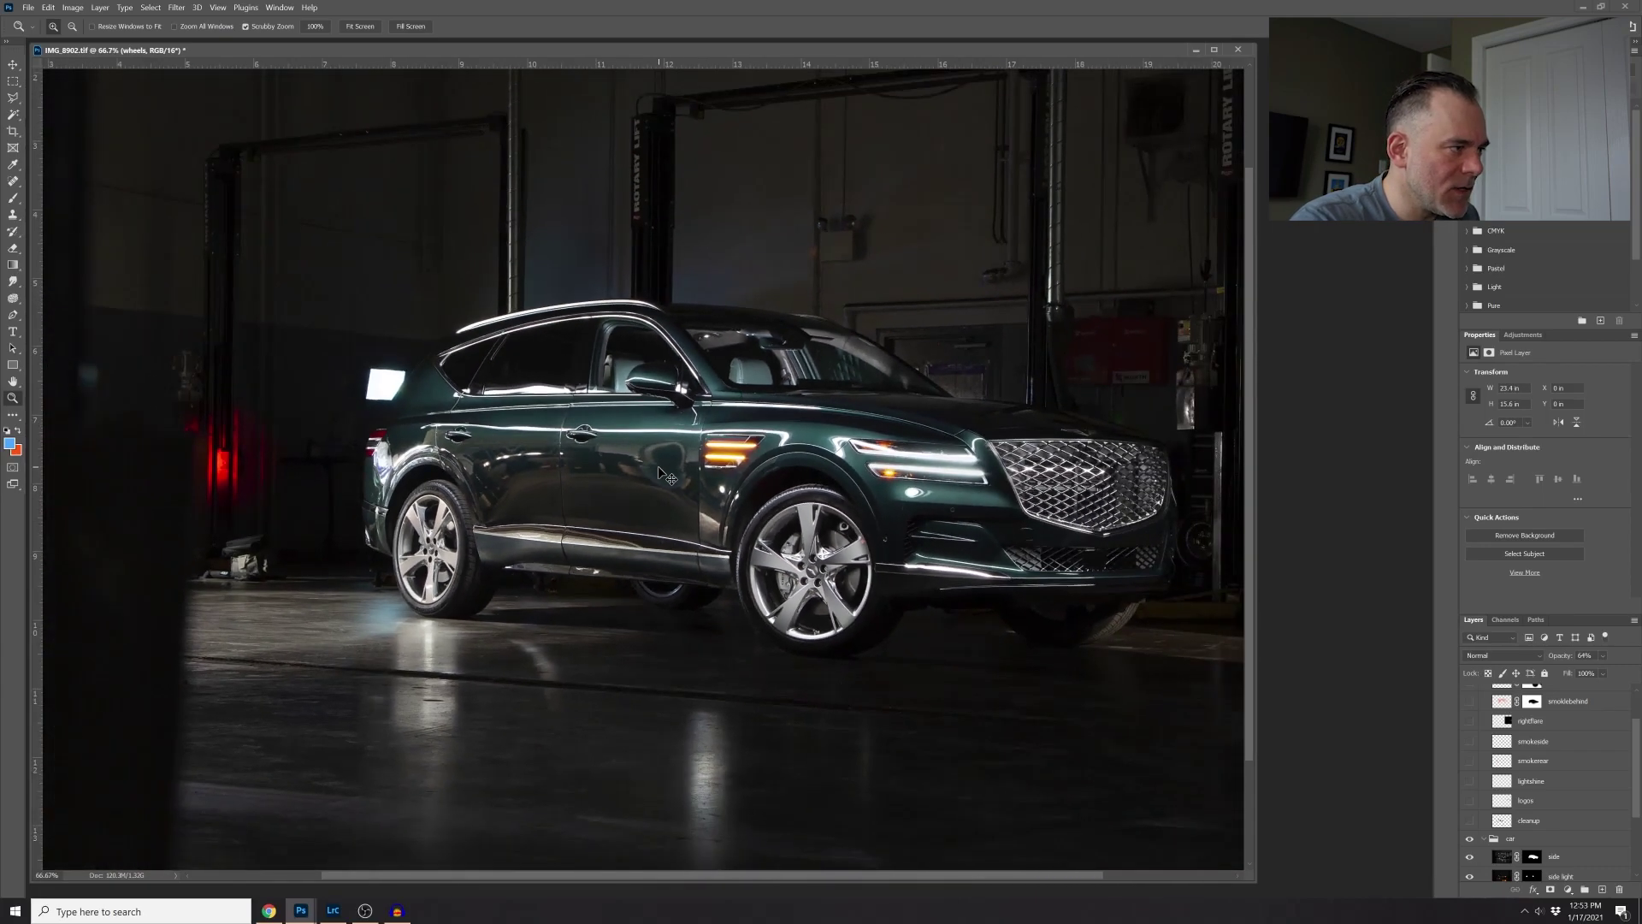
alt+click(659, 468)
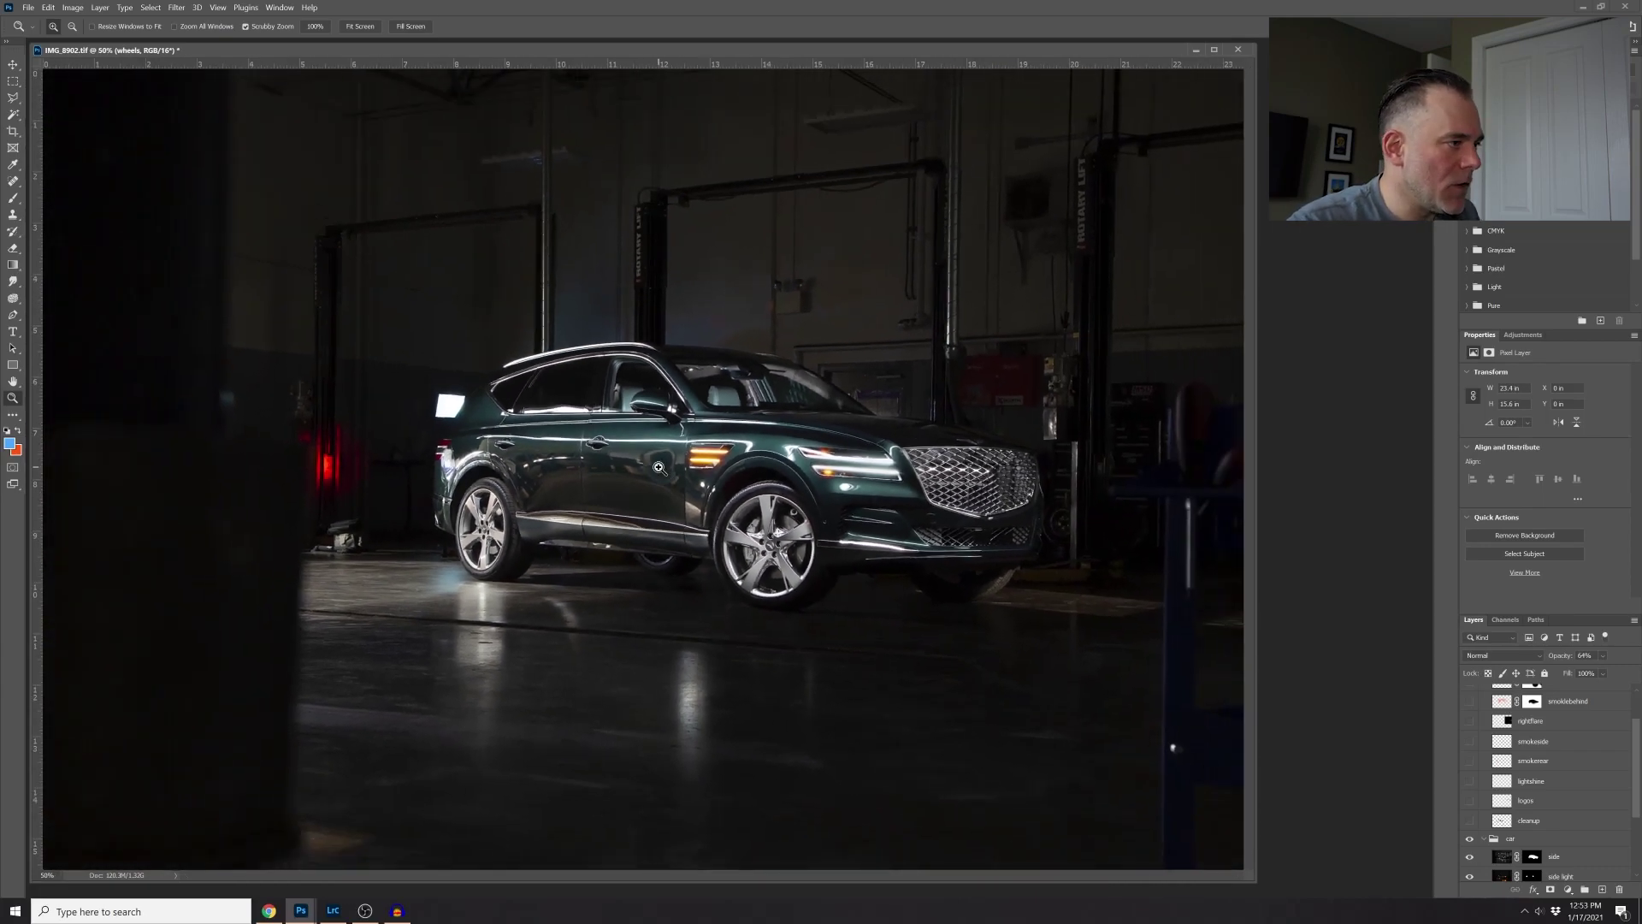
click(1470, 822)
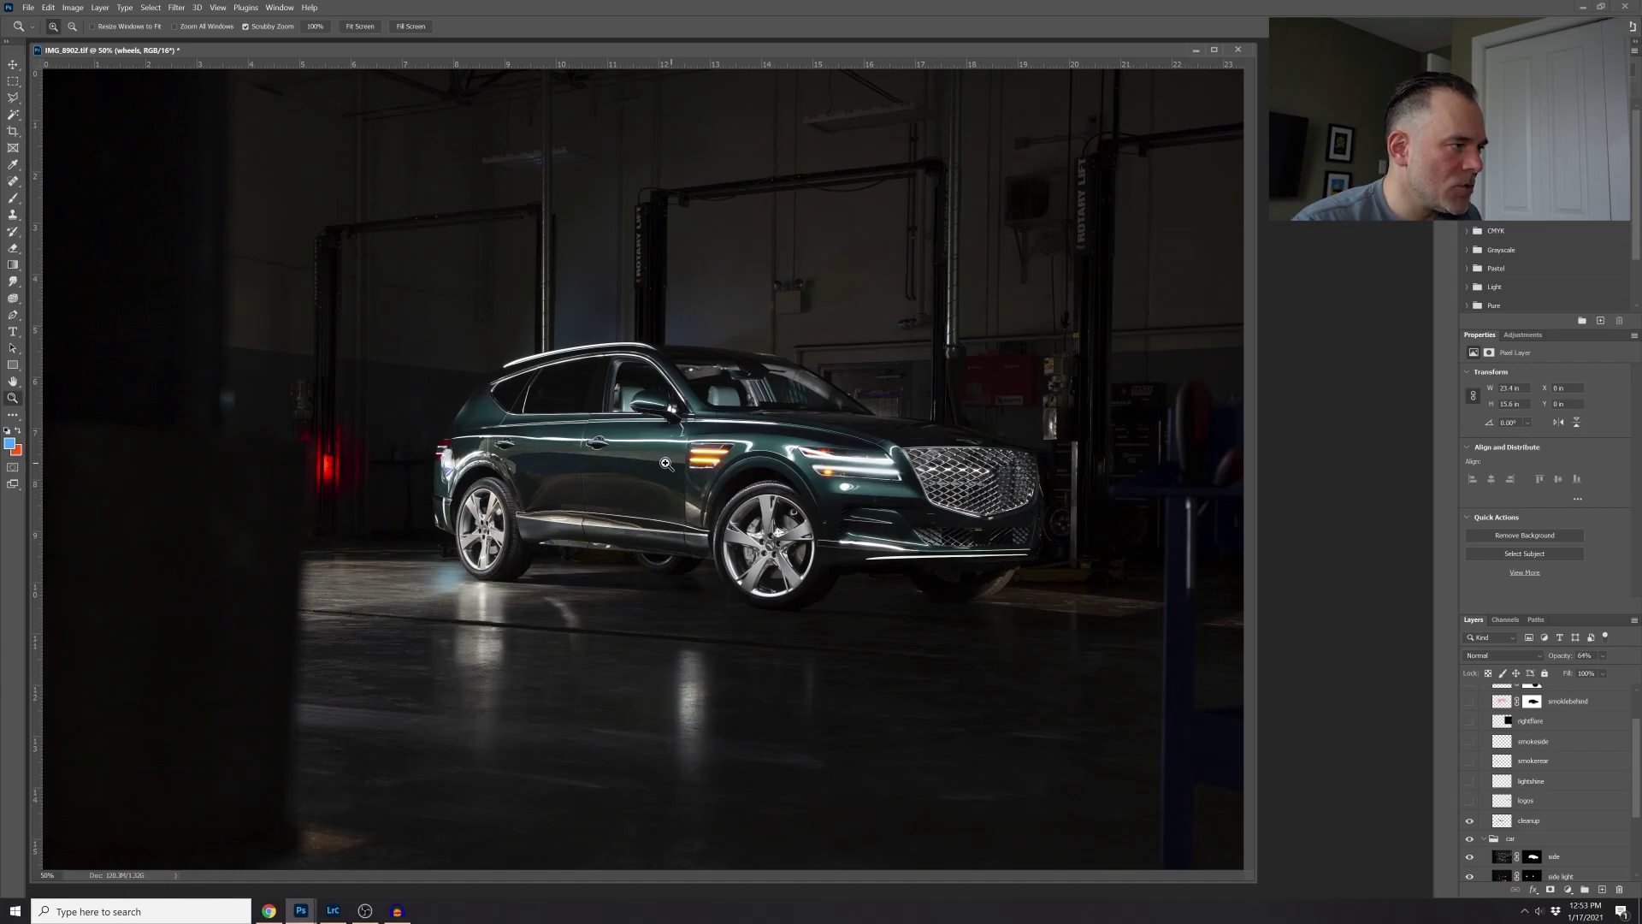
click(1470, 821)
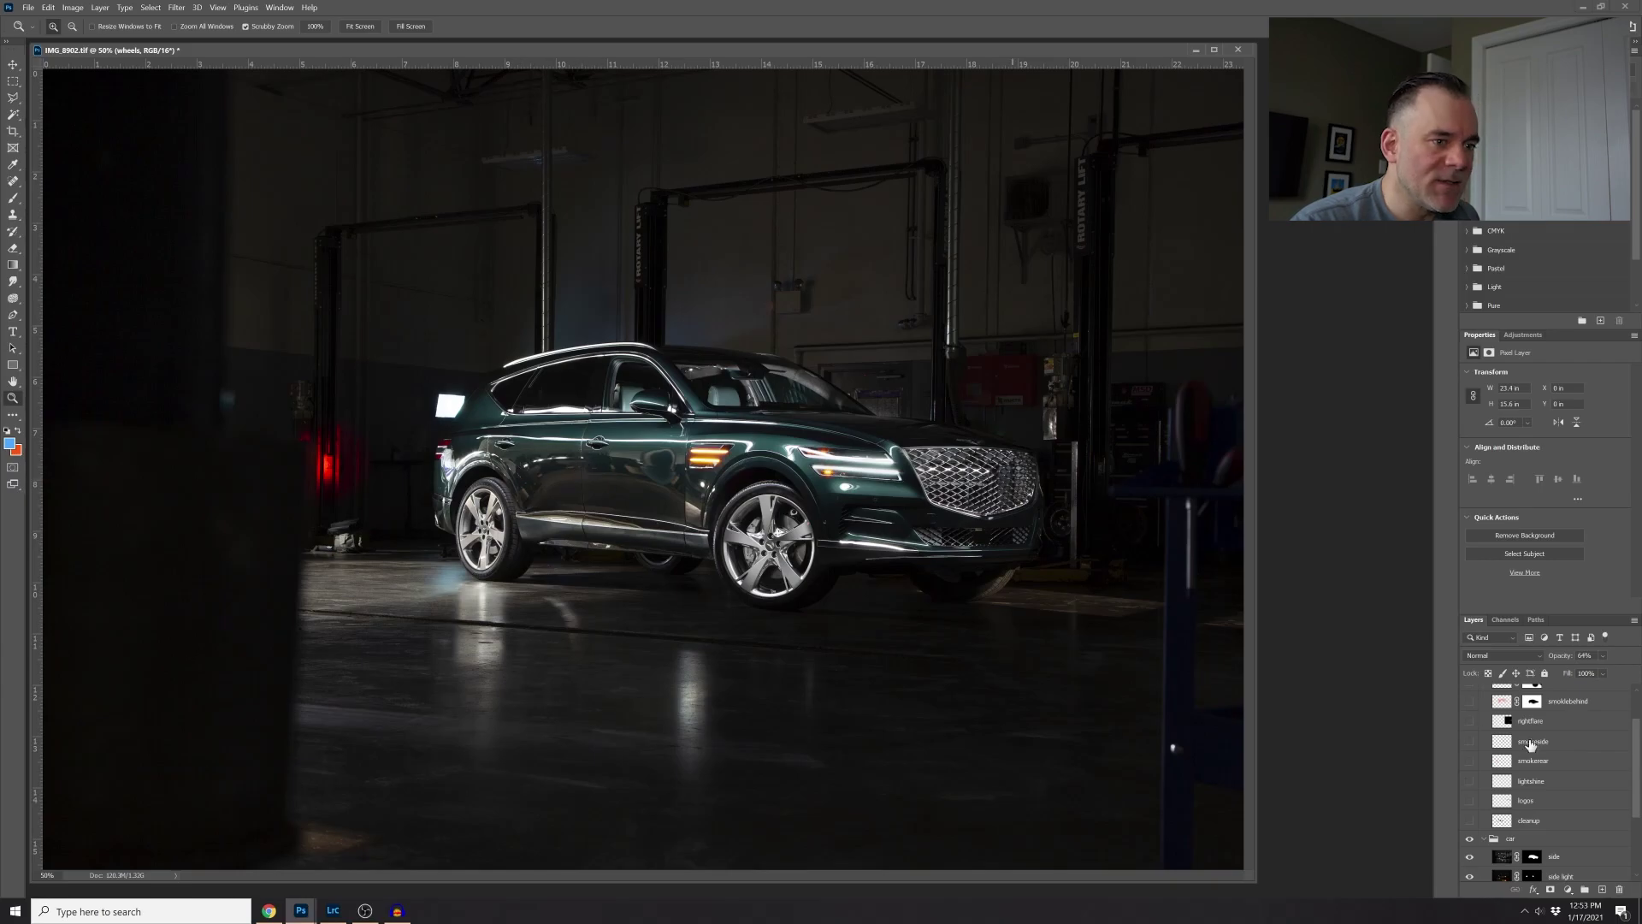
click(1470, 822)
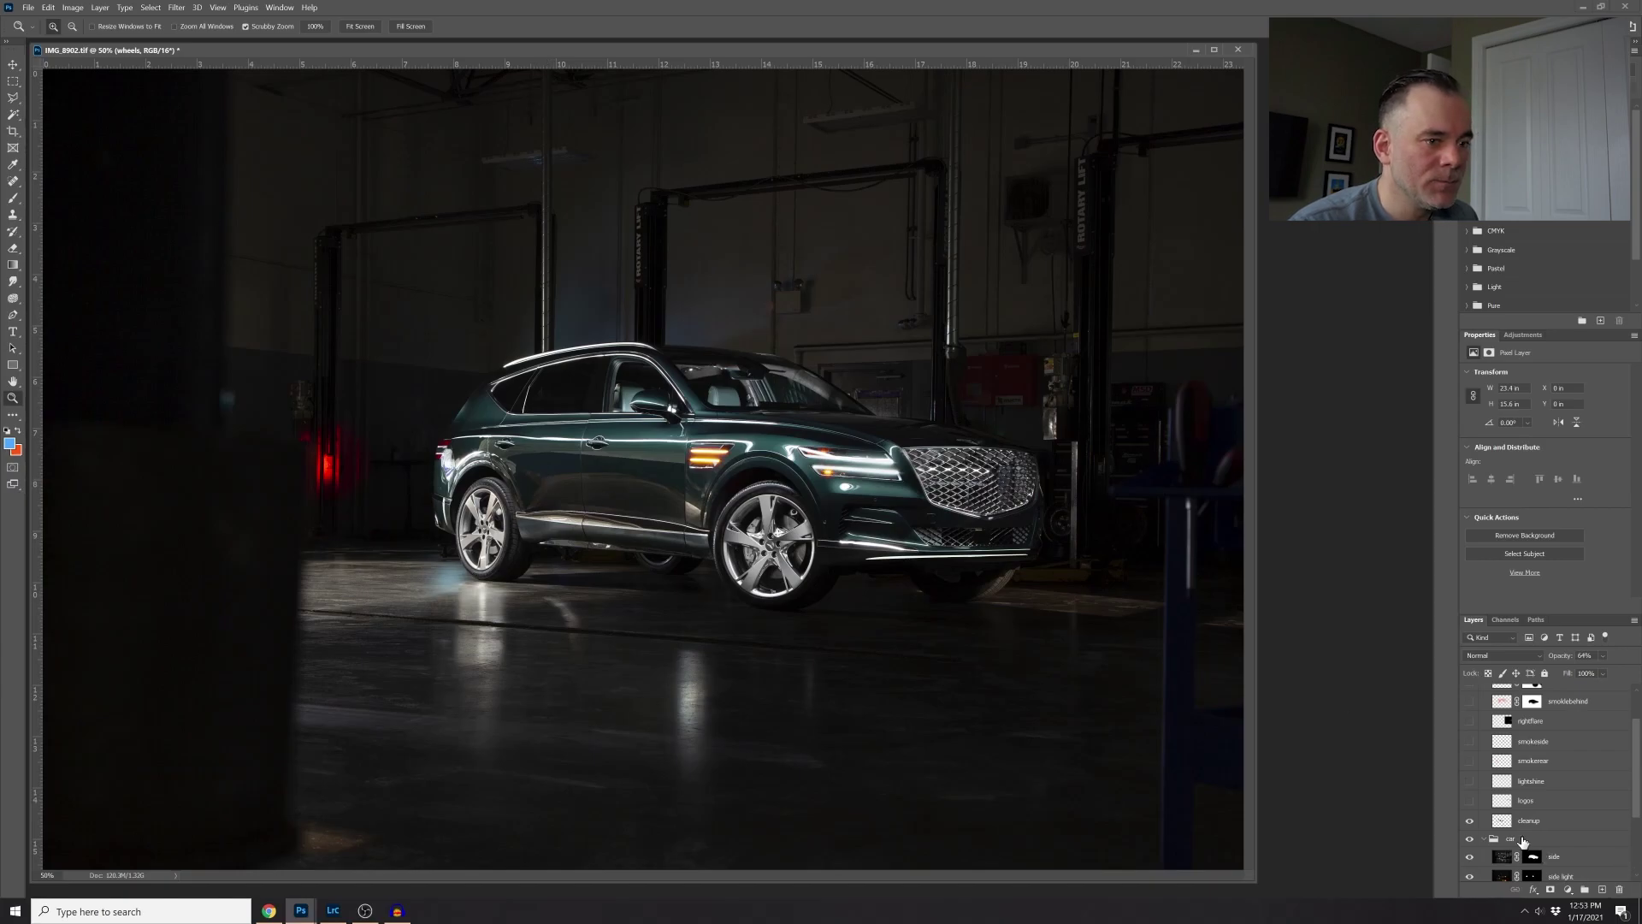
- Compare the garage background with and without the logos layer, leave that layer visible, and select it
click(1468, 802)
click(1469, 803)
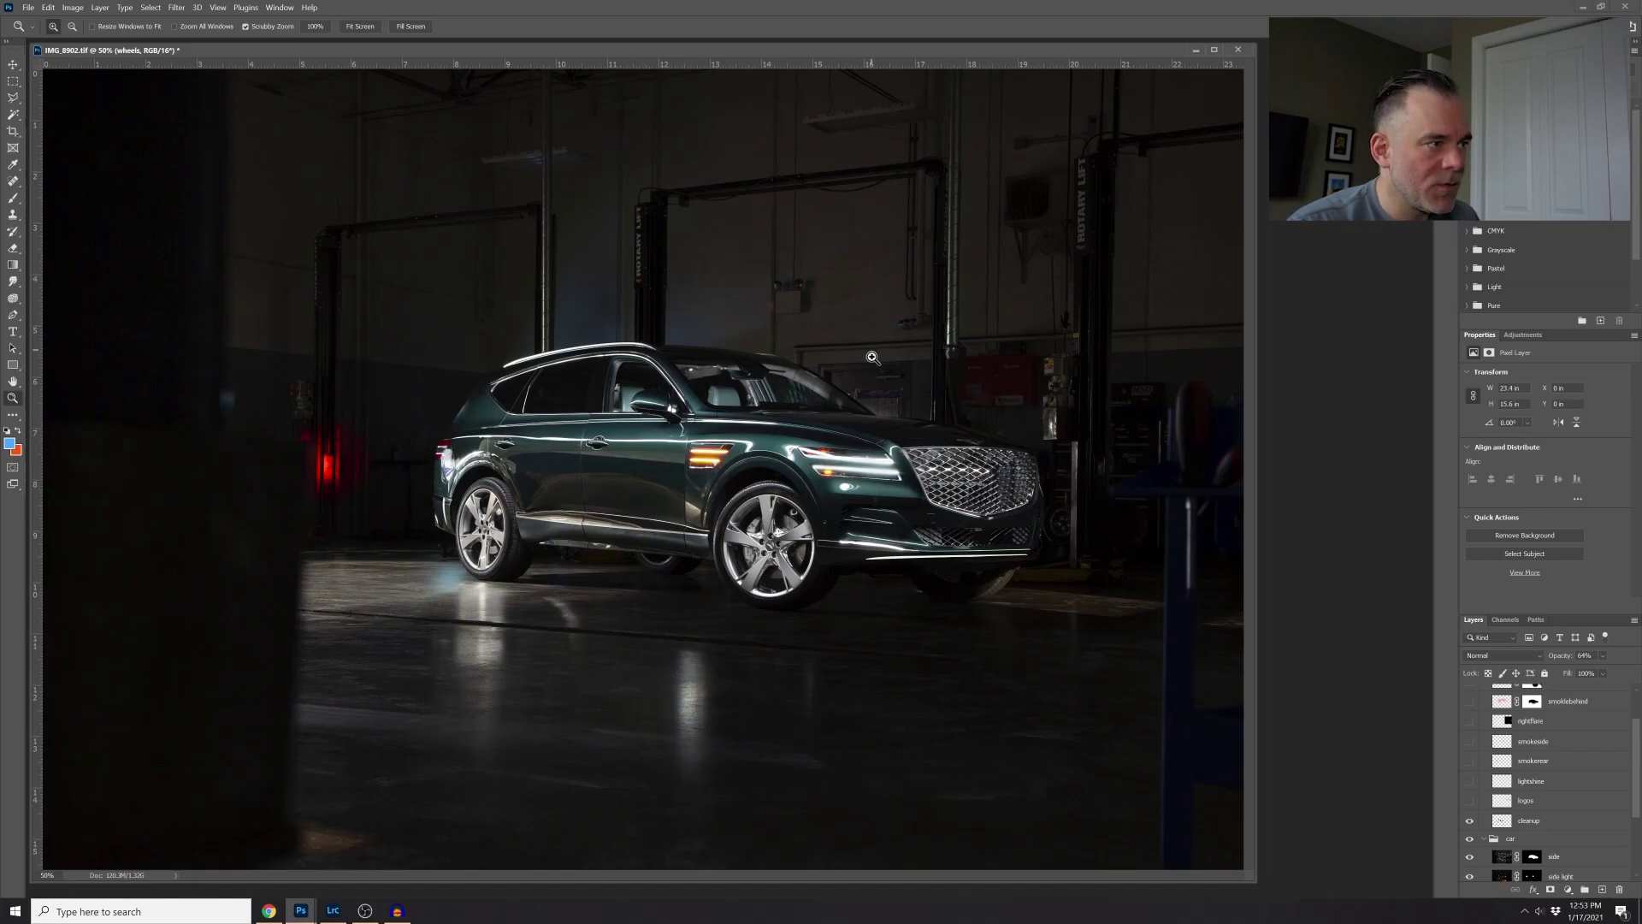
click(1469, 802)
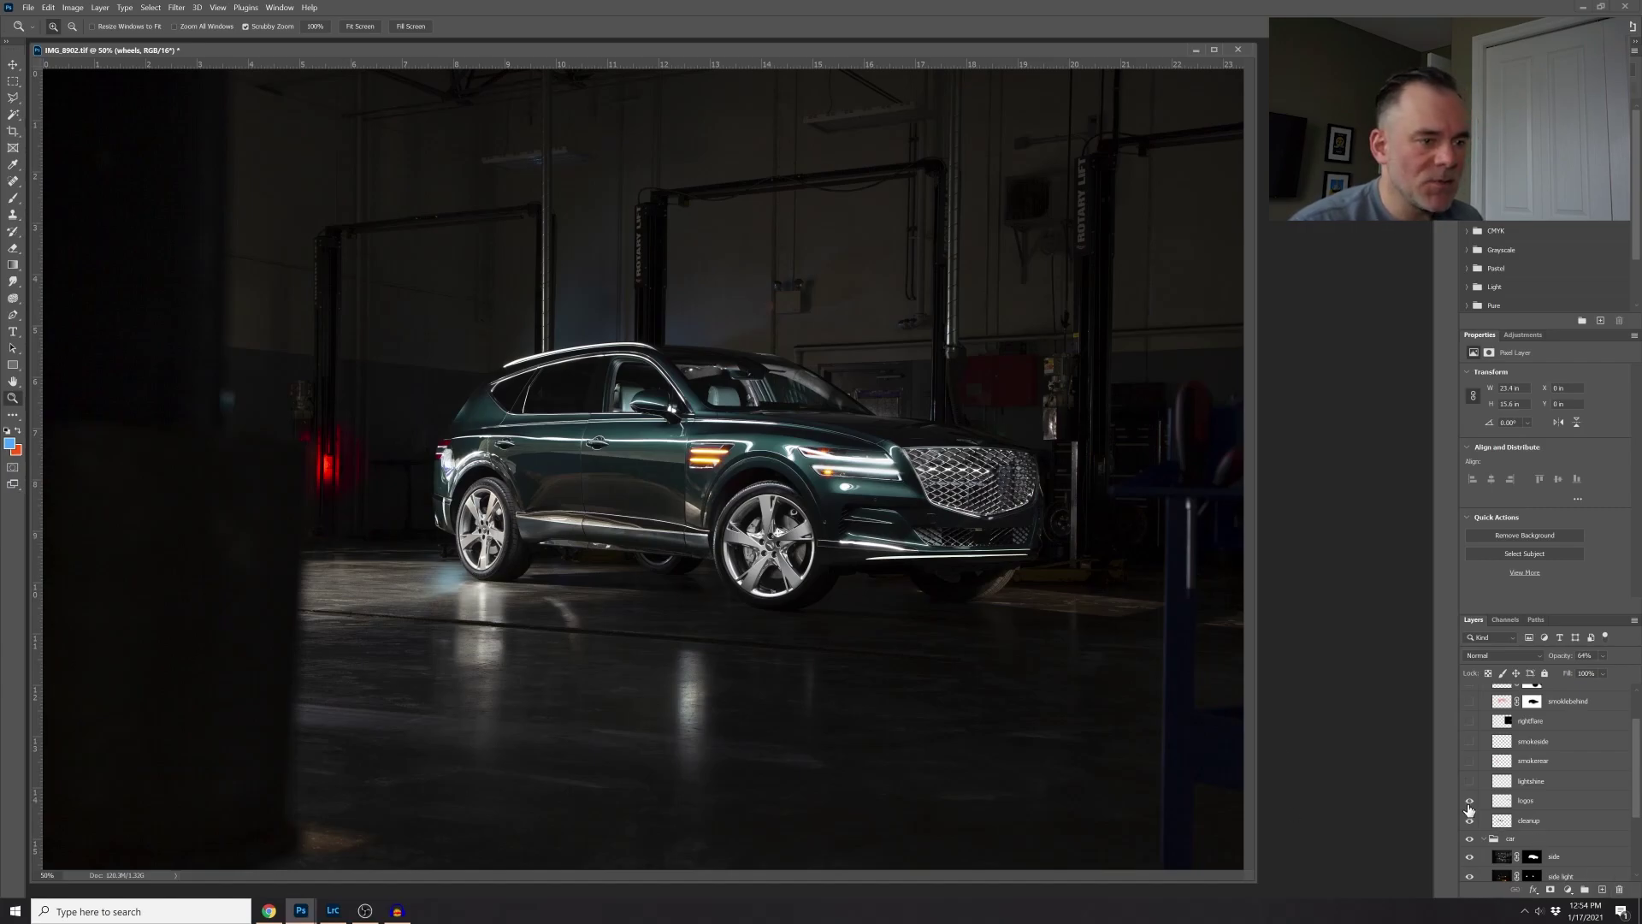
click(1535, 804)
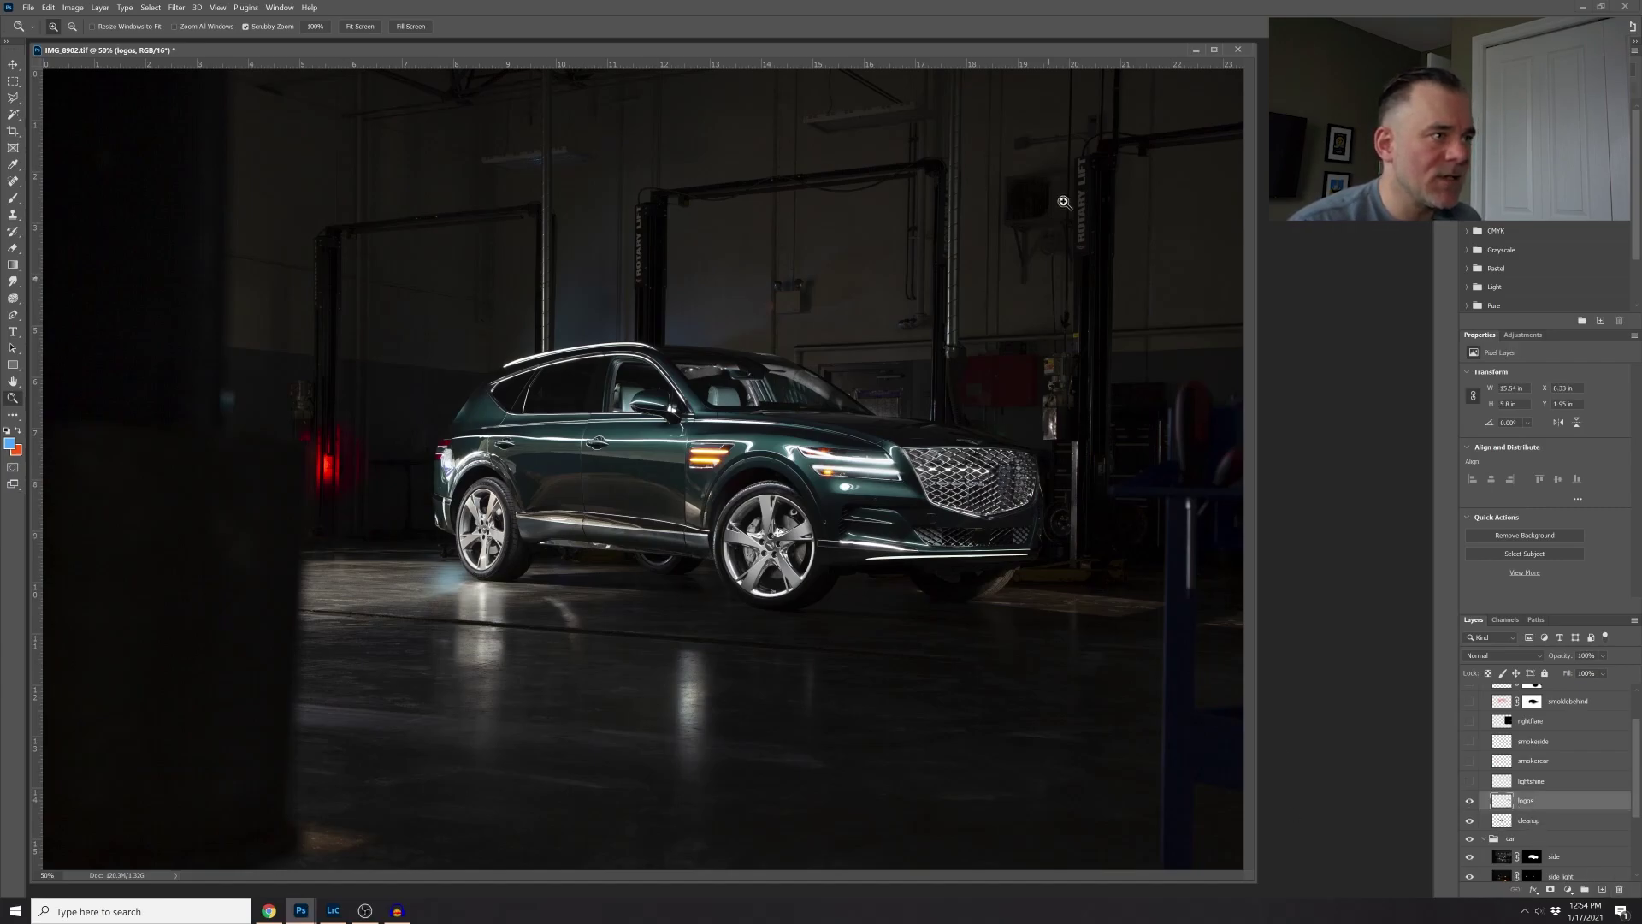
- Select the lightshine layer and compare the car's side doors and rocker panel with and without it, leaving the layer visible
click(1542, 785)
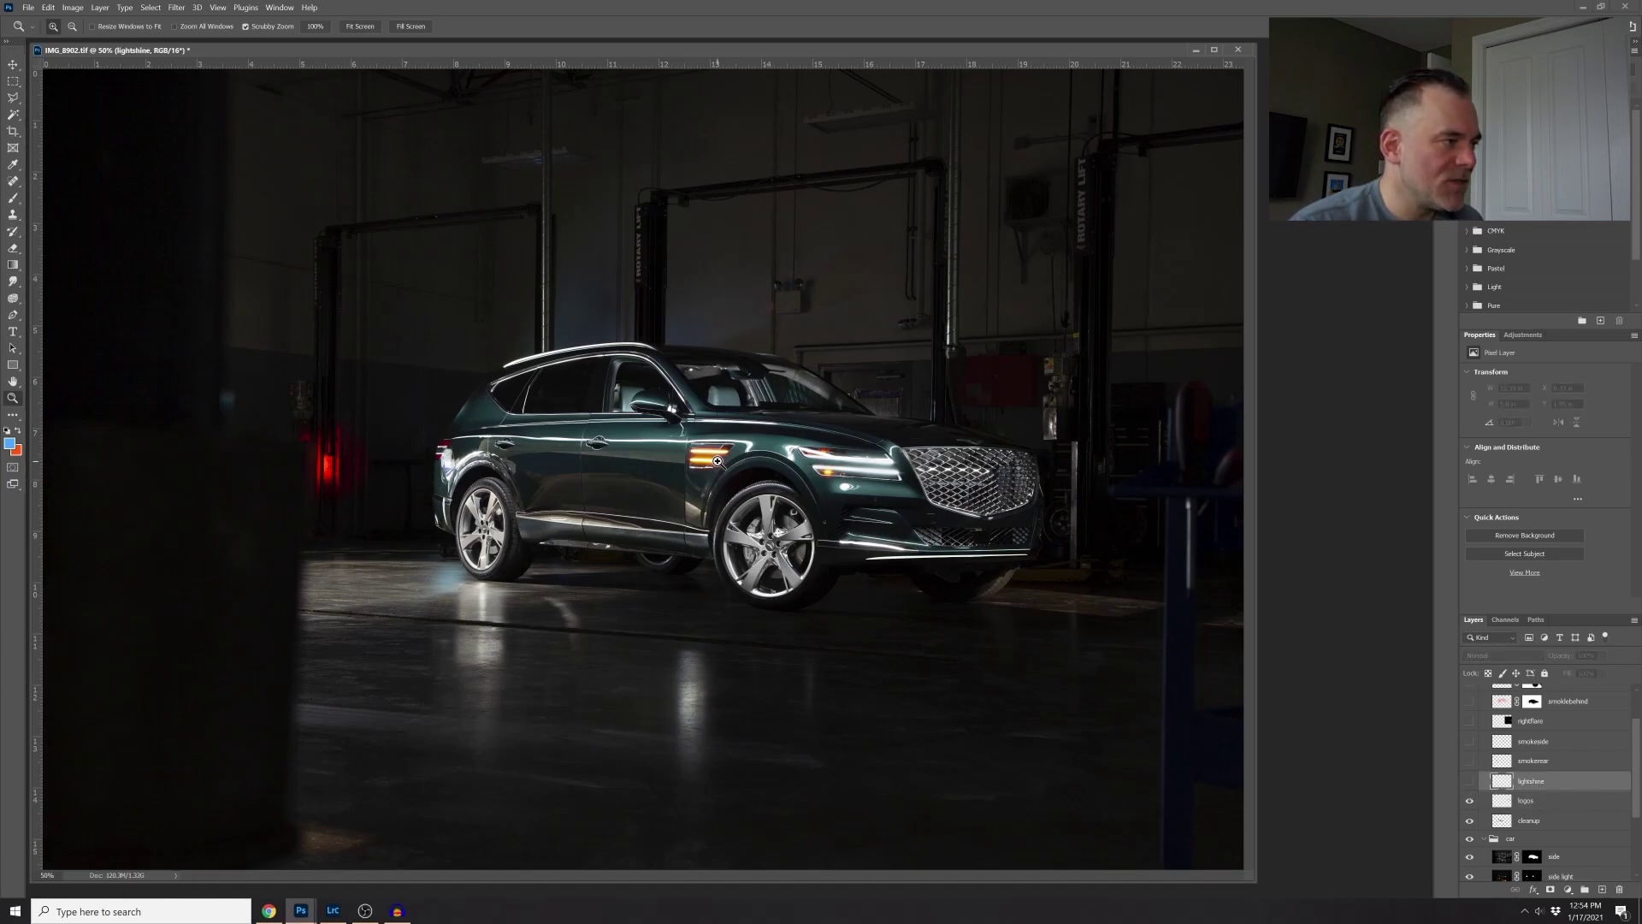
click(657, 448)
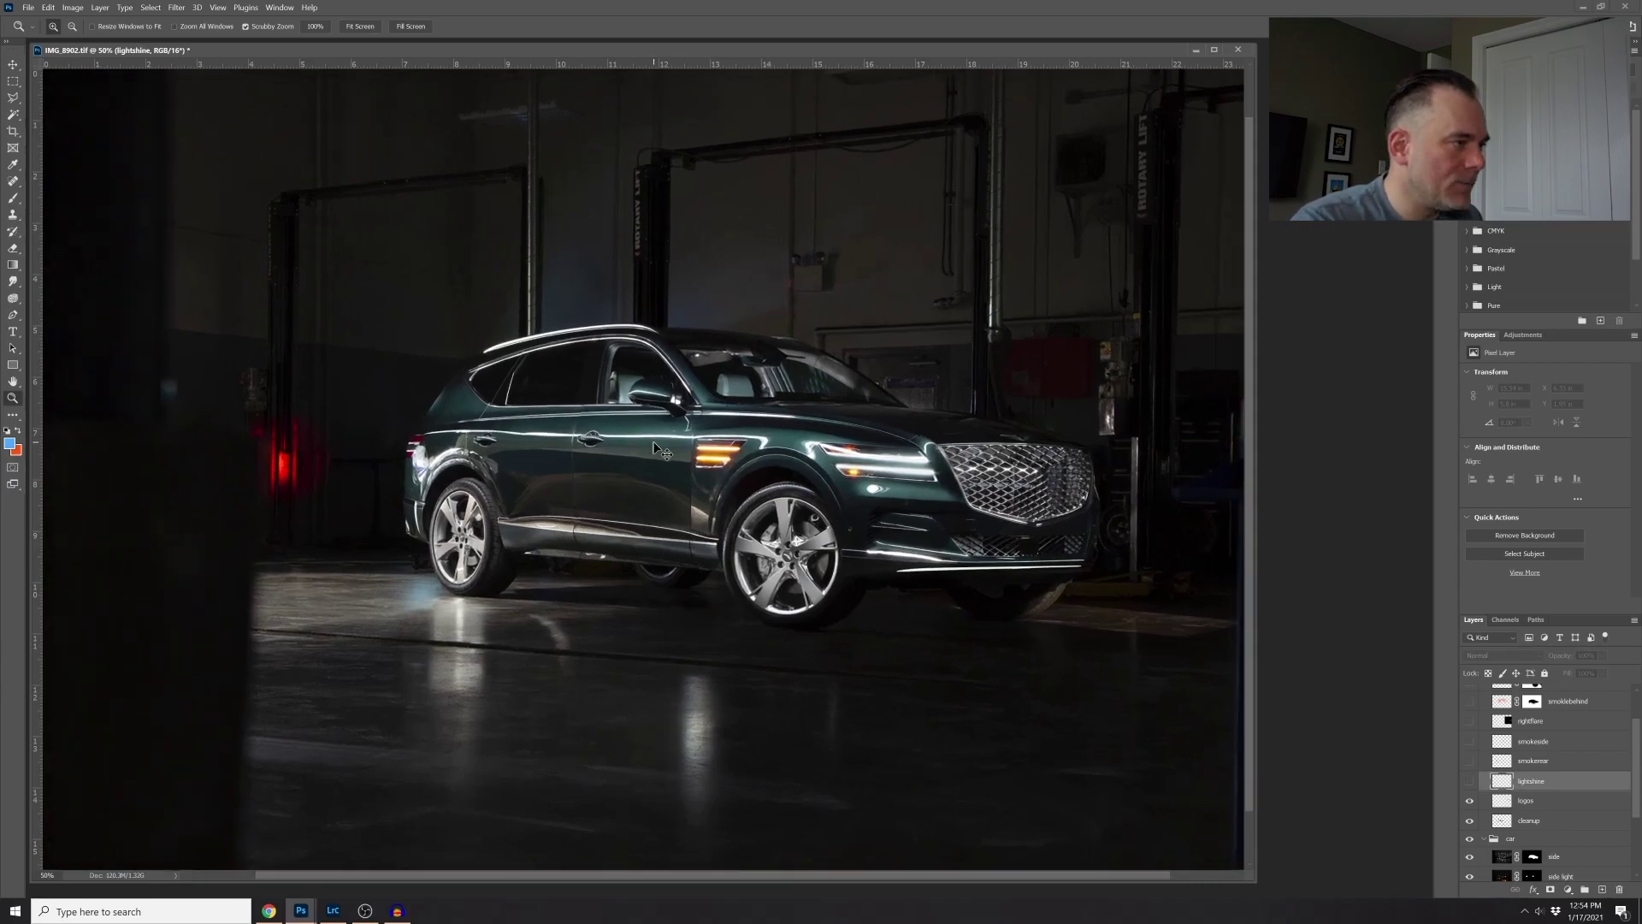
click(657, 448)
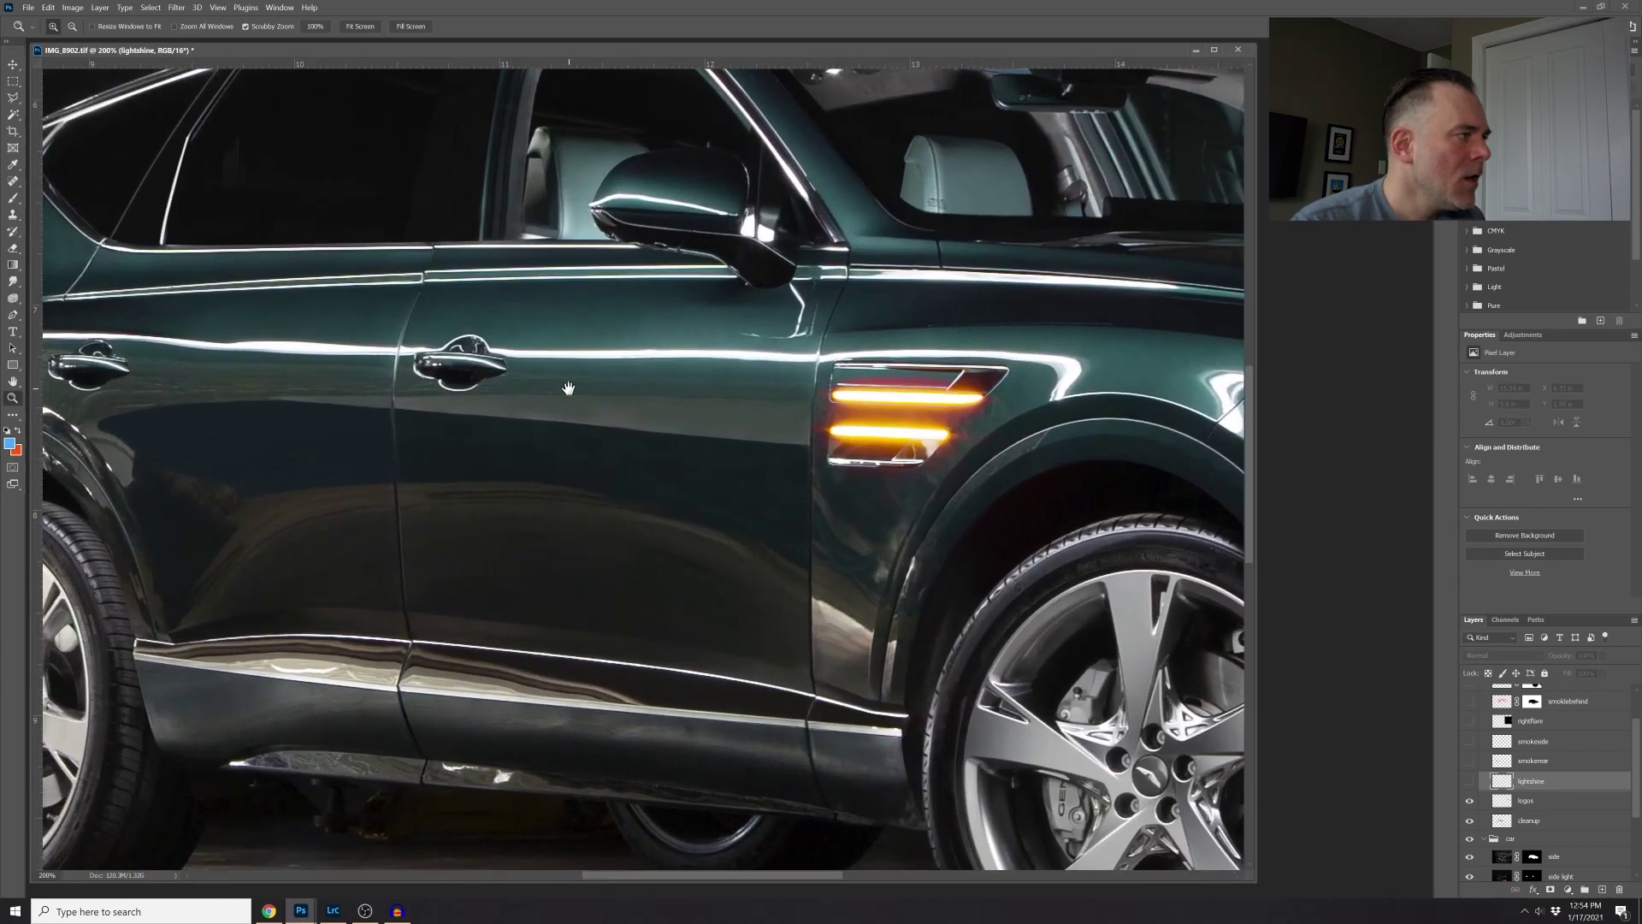
drag(565, 390, 672, 432)
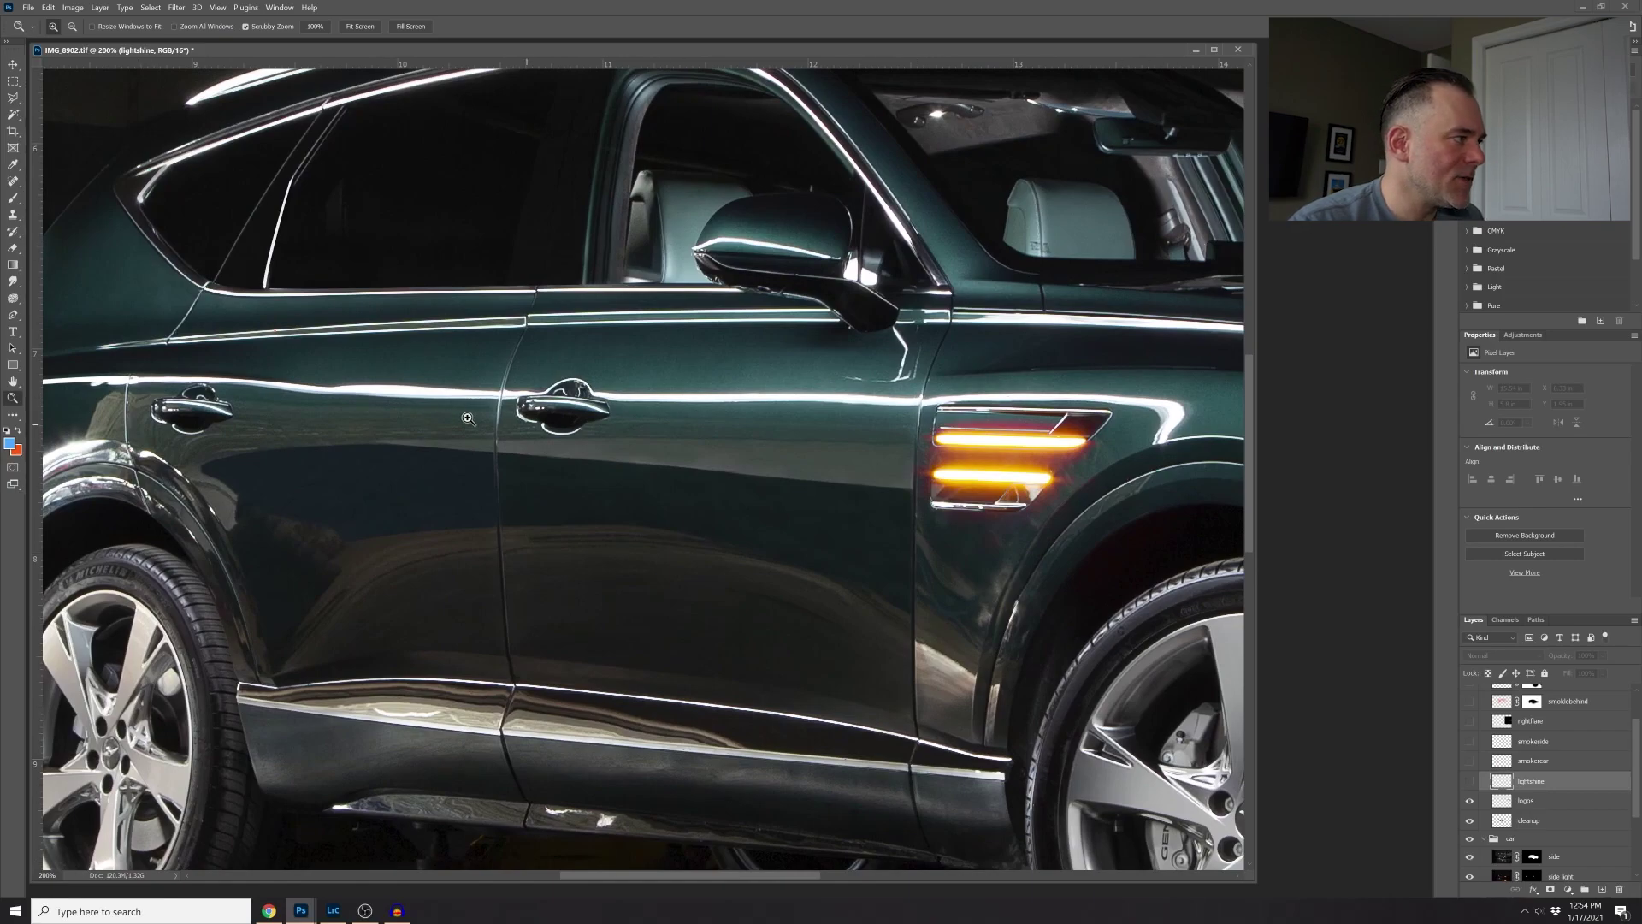
drag(1005, 440, 1061, 416)
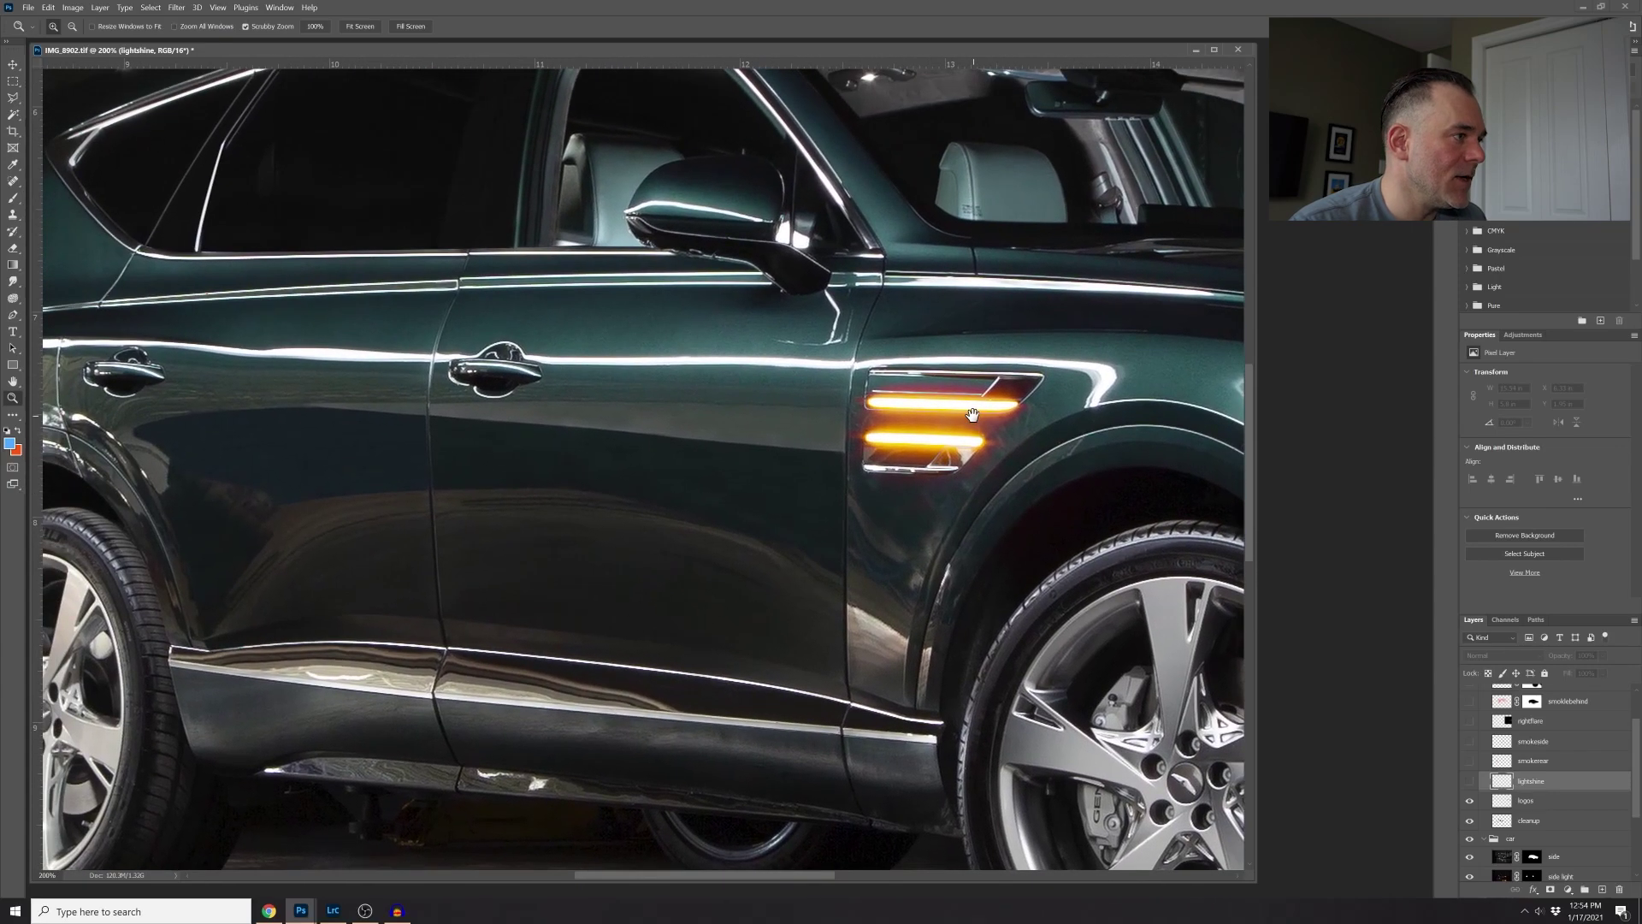
drag(176, 377, 329, 323)
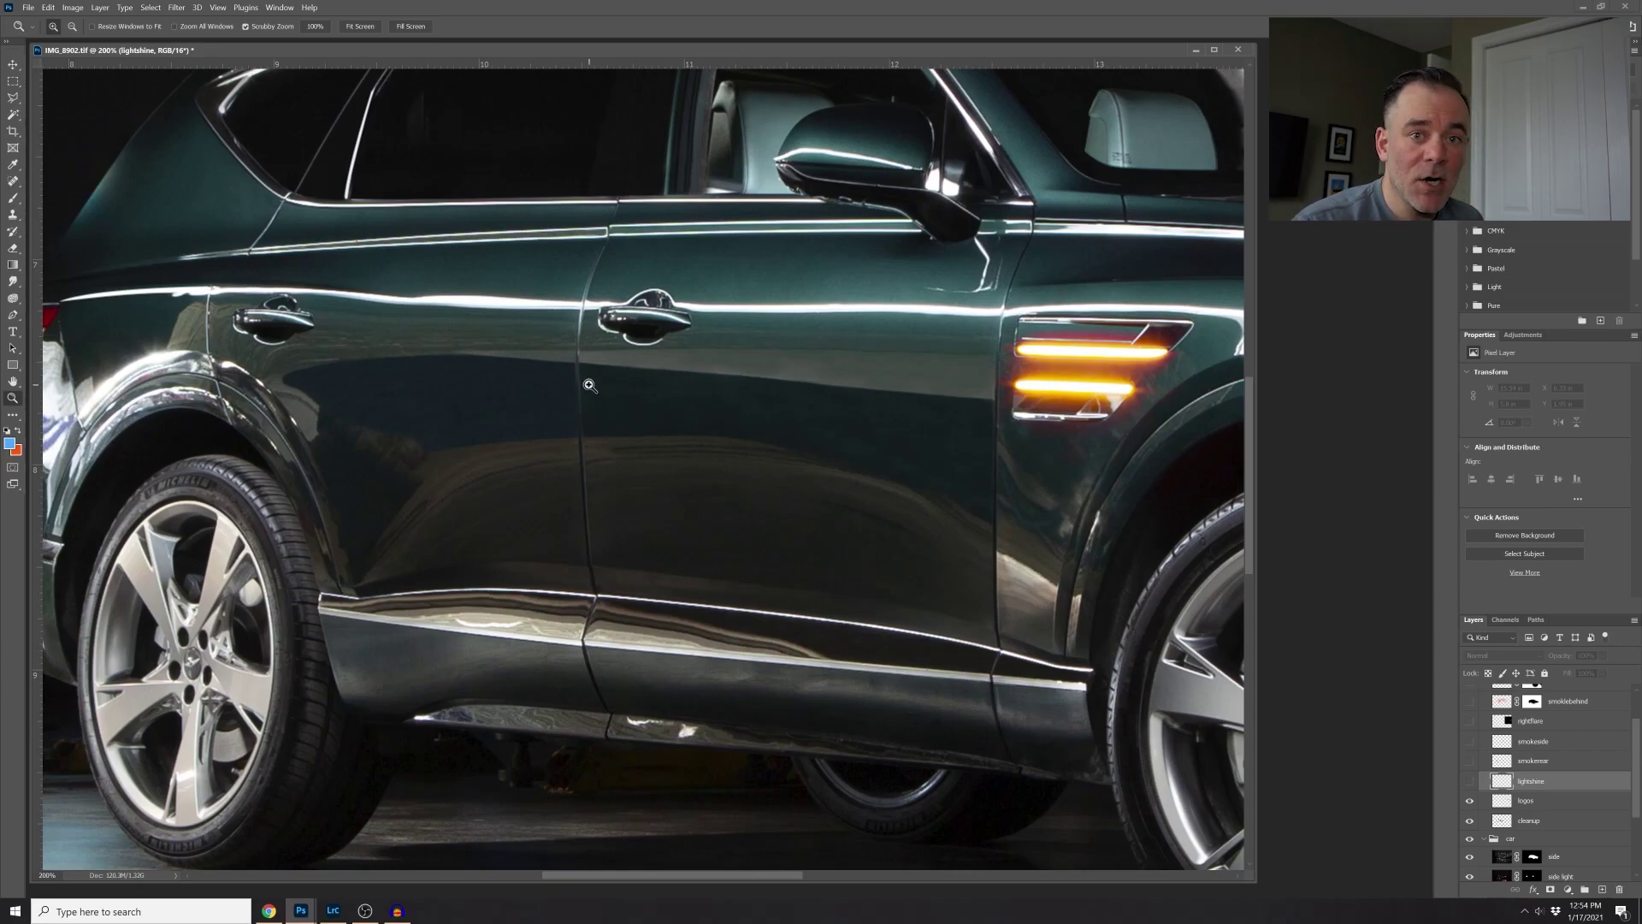
drag(457, 372, 491, 379)
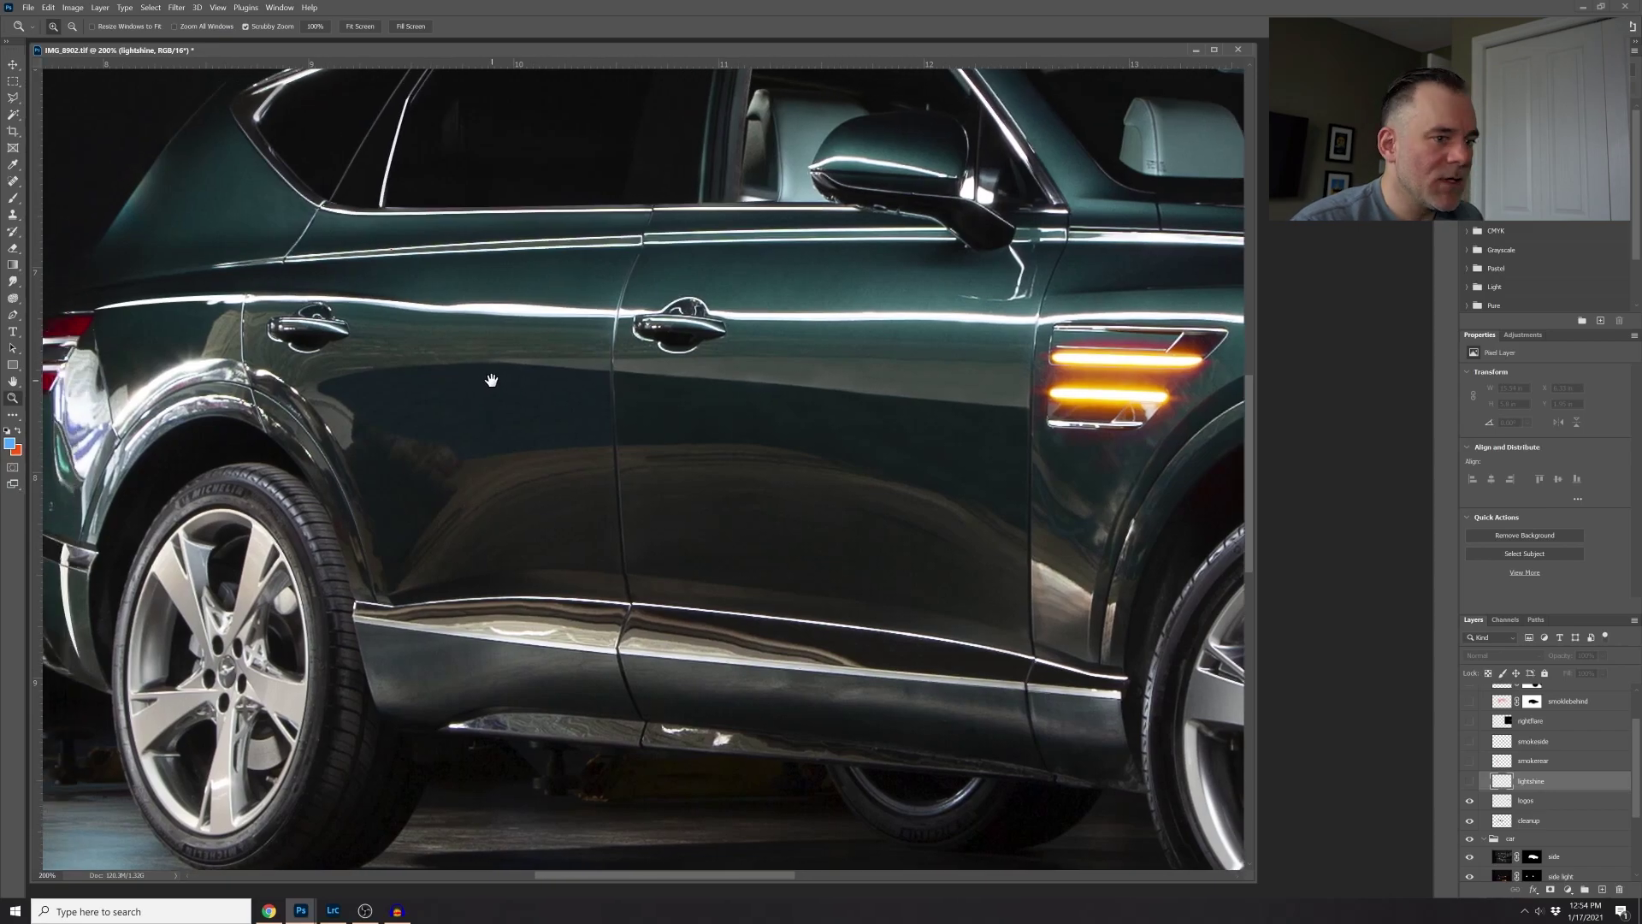
click(1470, 782)
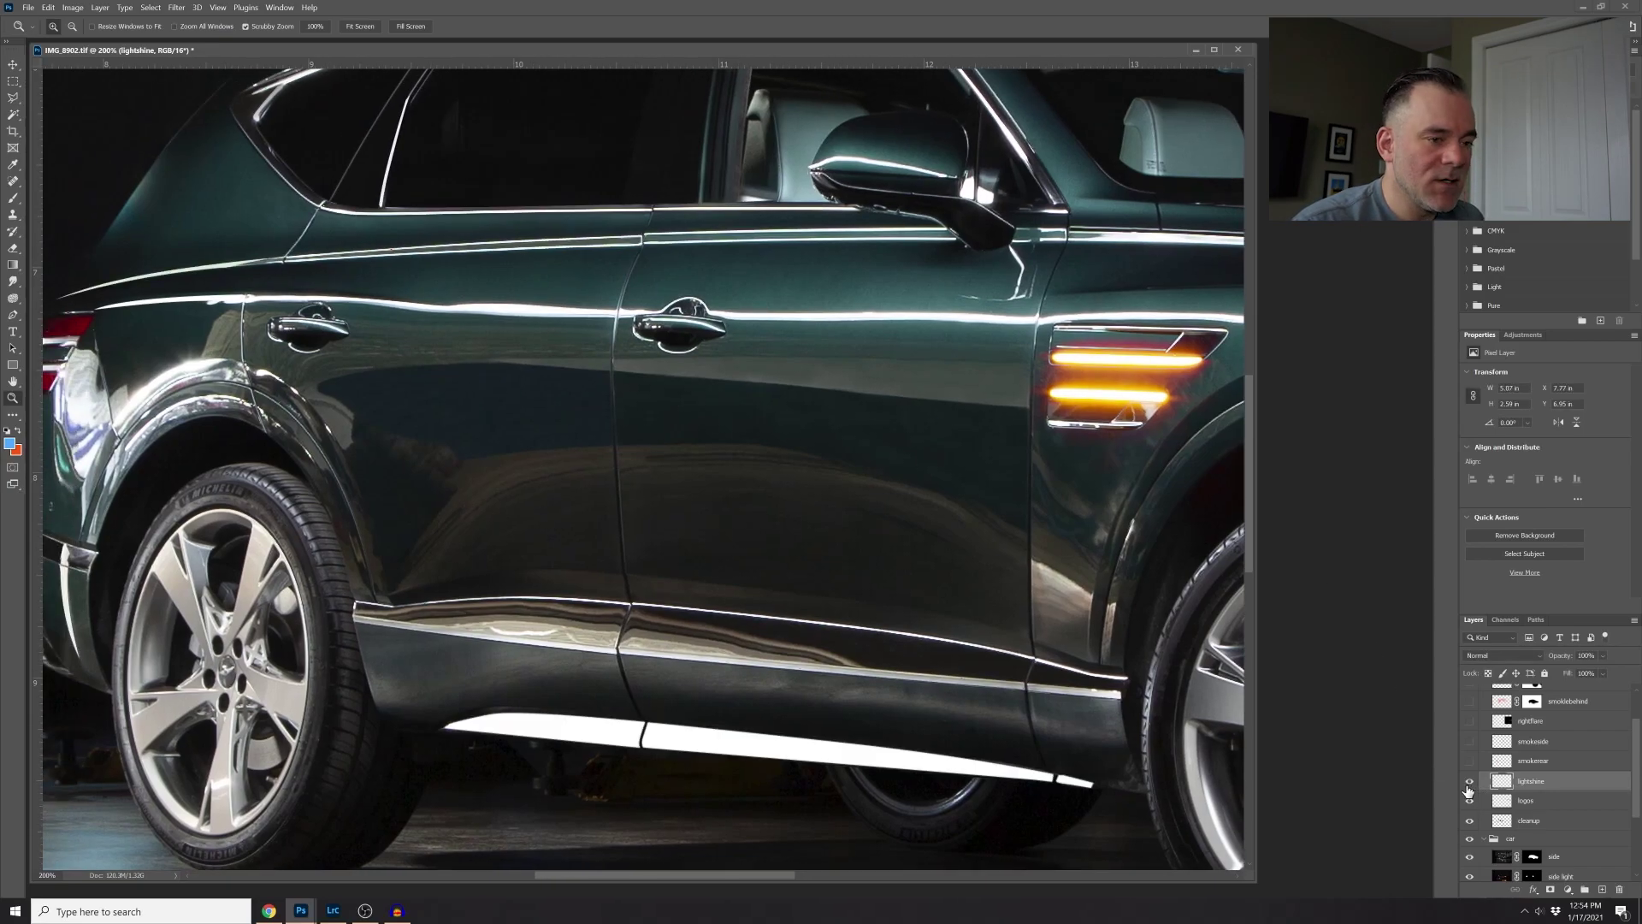
click(1469, 782)
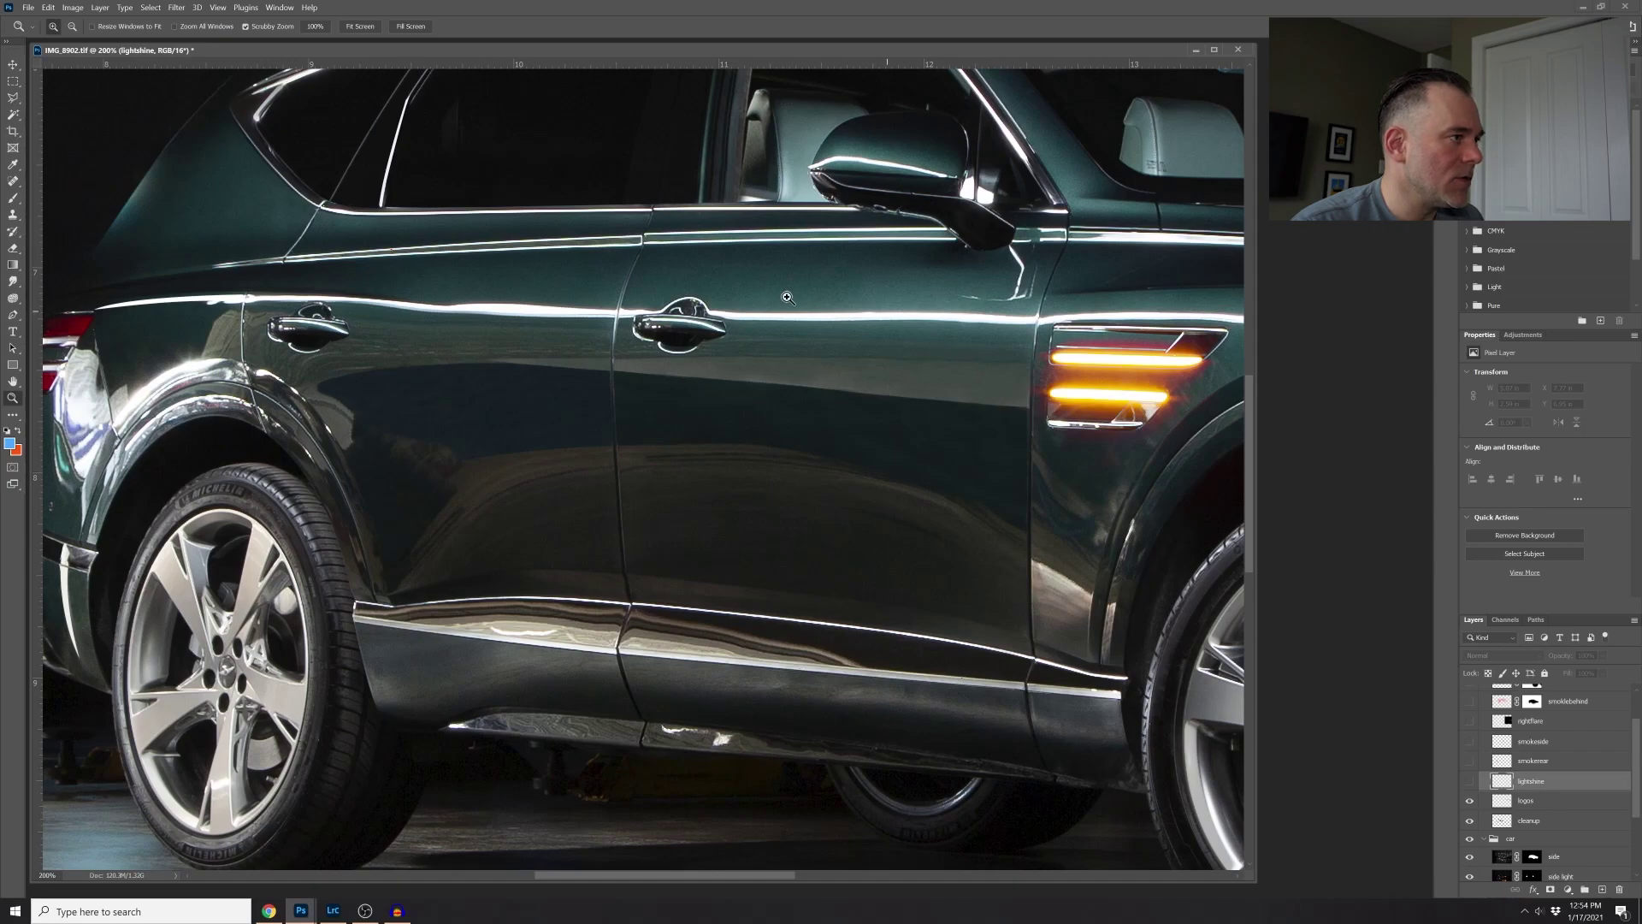
click(1469, 782)
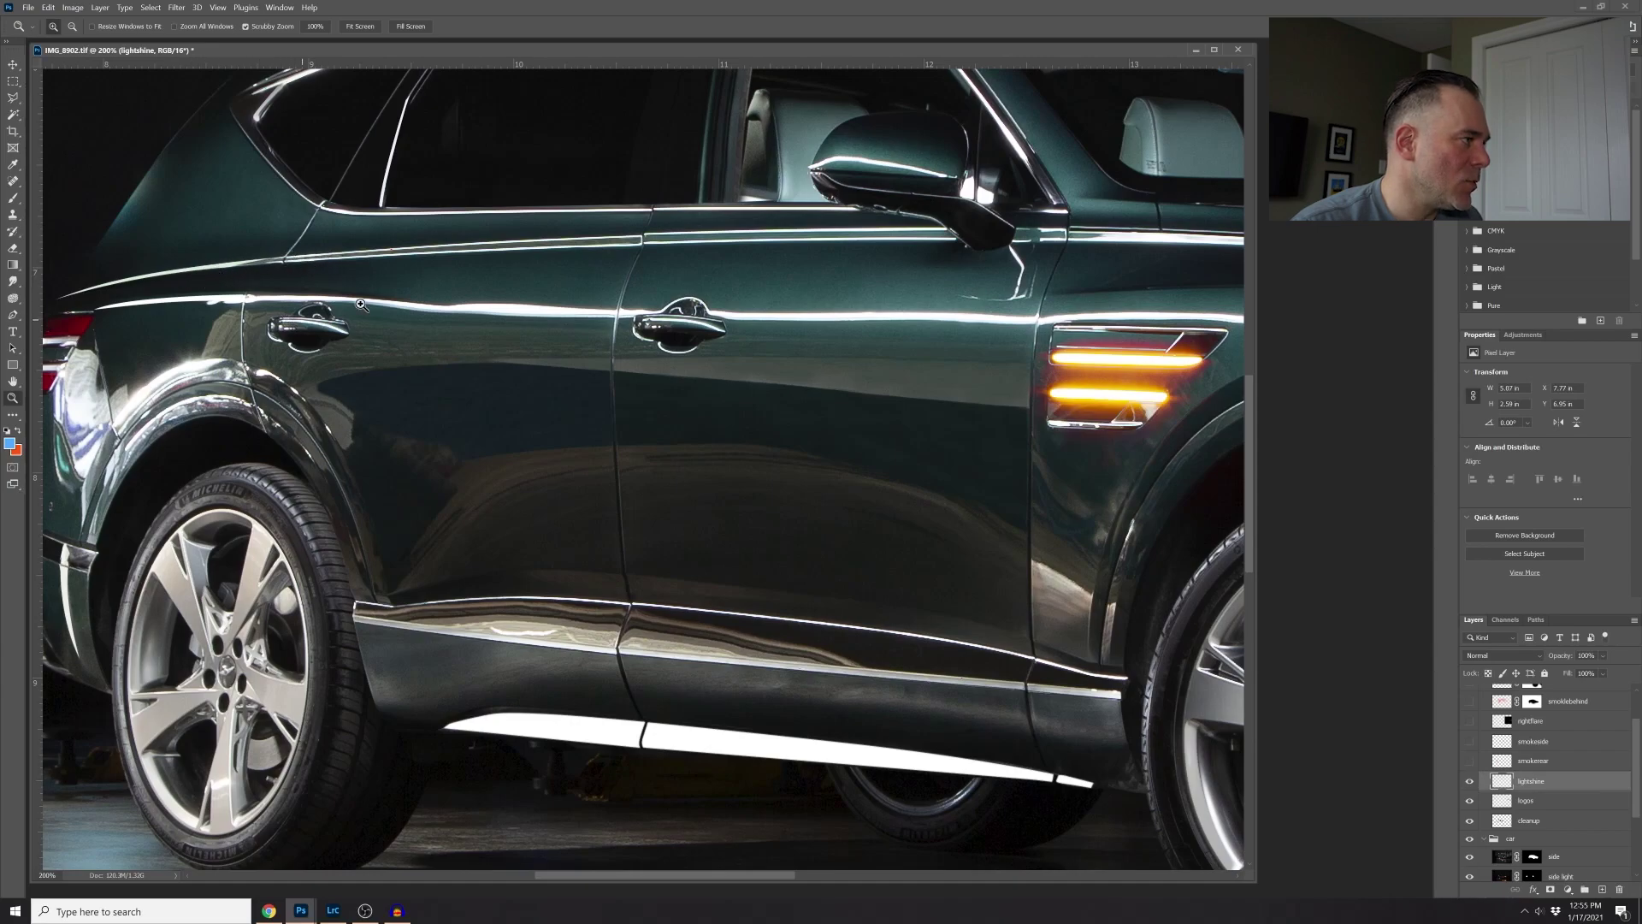
- Examine the painted highlights along the rear shoulder line and lower sill by hiding and showing the lightshine layer, leaving it visible
drag(359, 291, 715, 355)
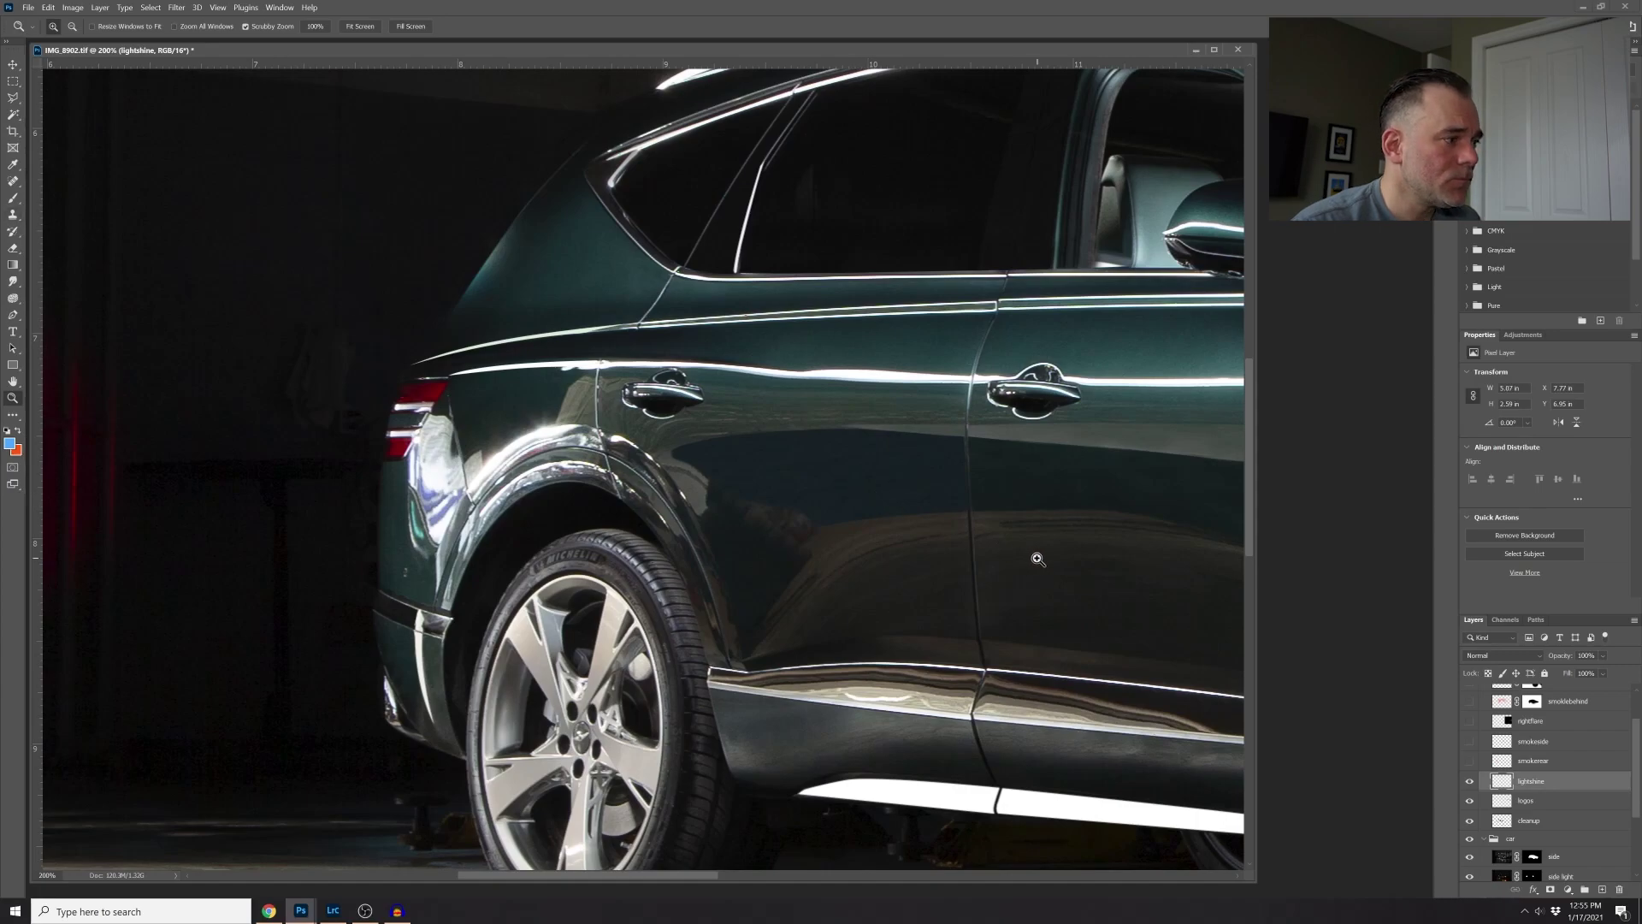
drag(1034, 556, 577, 321)
click(1469, 781)
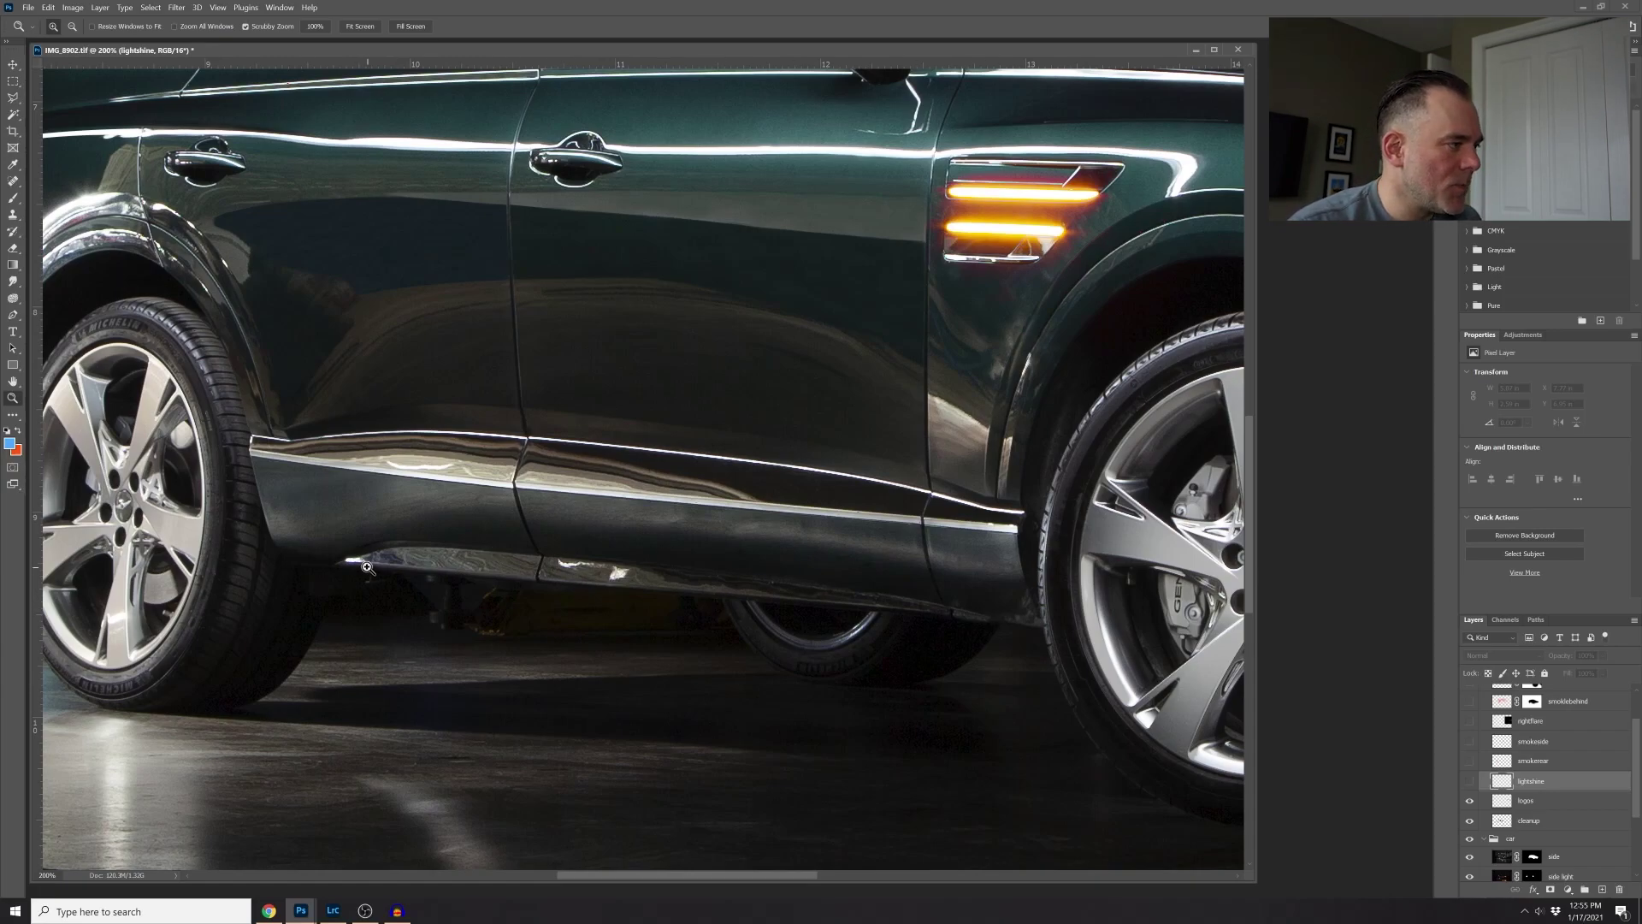
click(1469, 783)
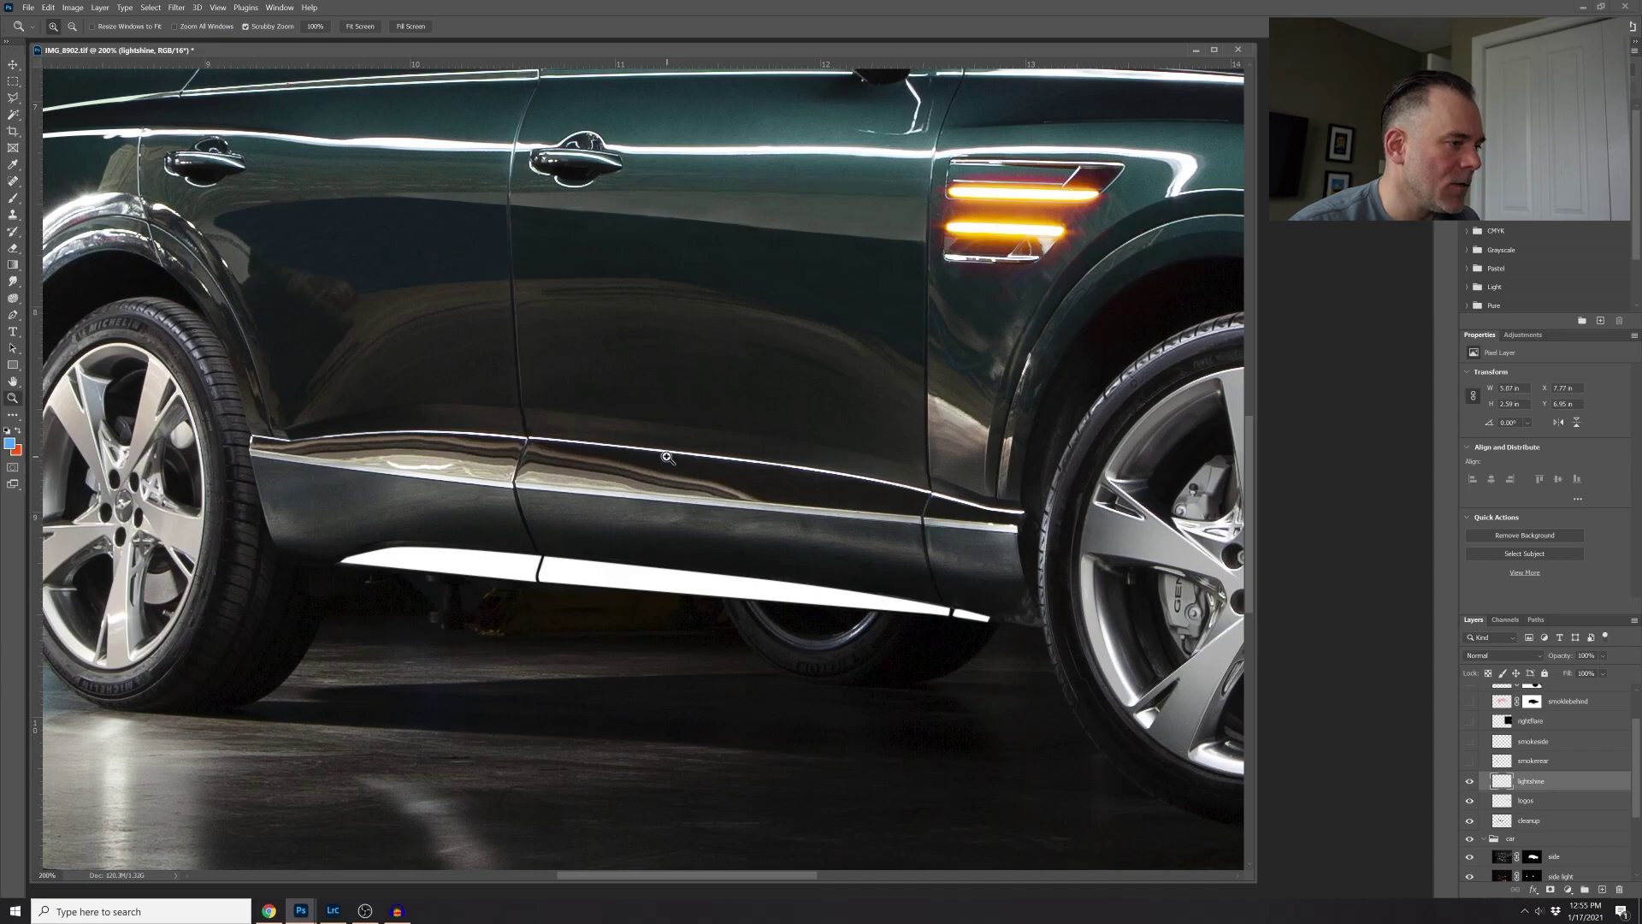
drag(645, 367, 691, 395)
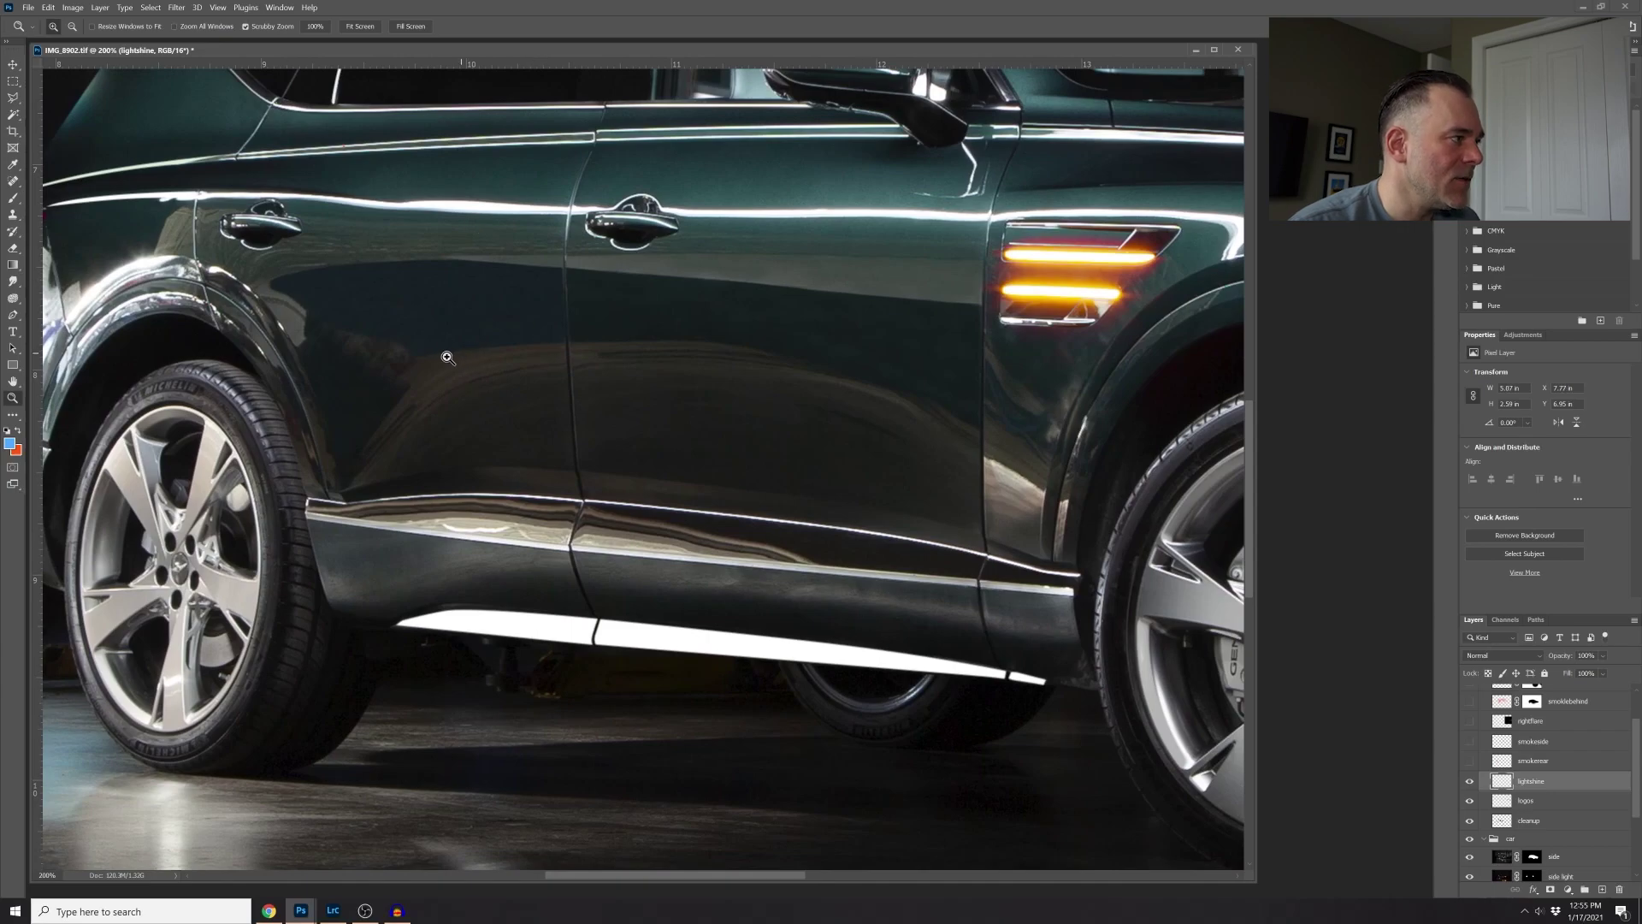
drag(453, 364, 443, 358)
- Compare the front bumper's lower edge and the area behind the car with and without the cleanup layer, leaving it visible
key(ctrl+0)
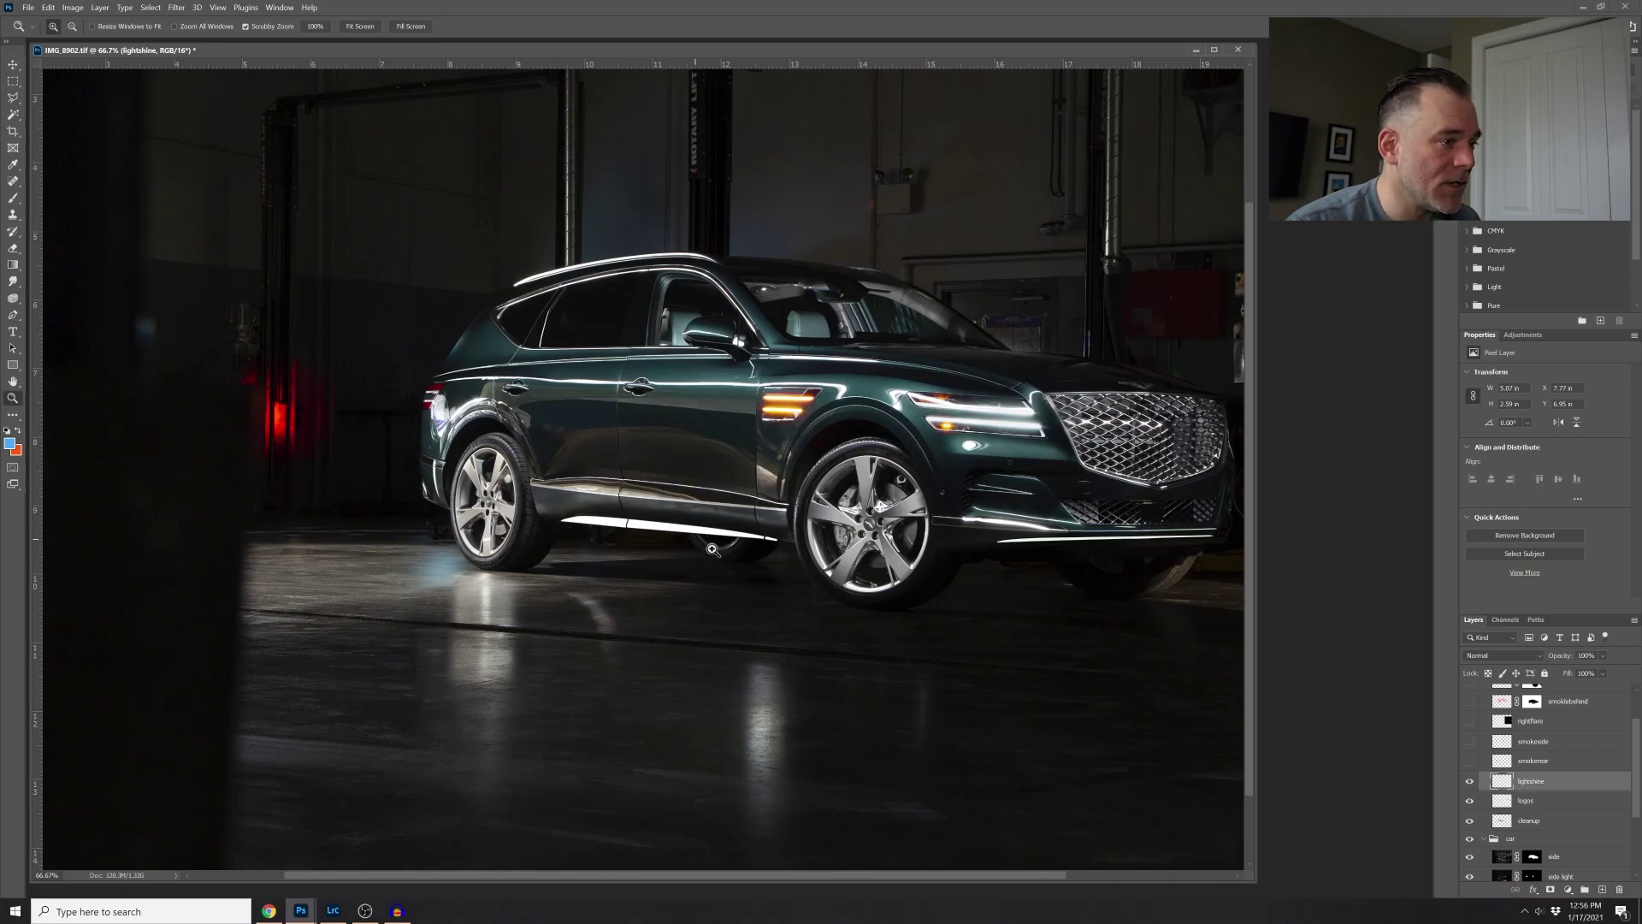
drag(1065, 521, 787, 528)
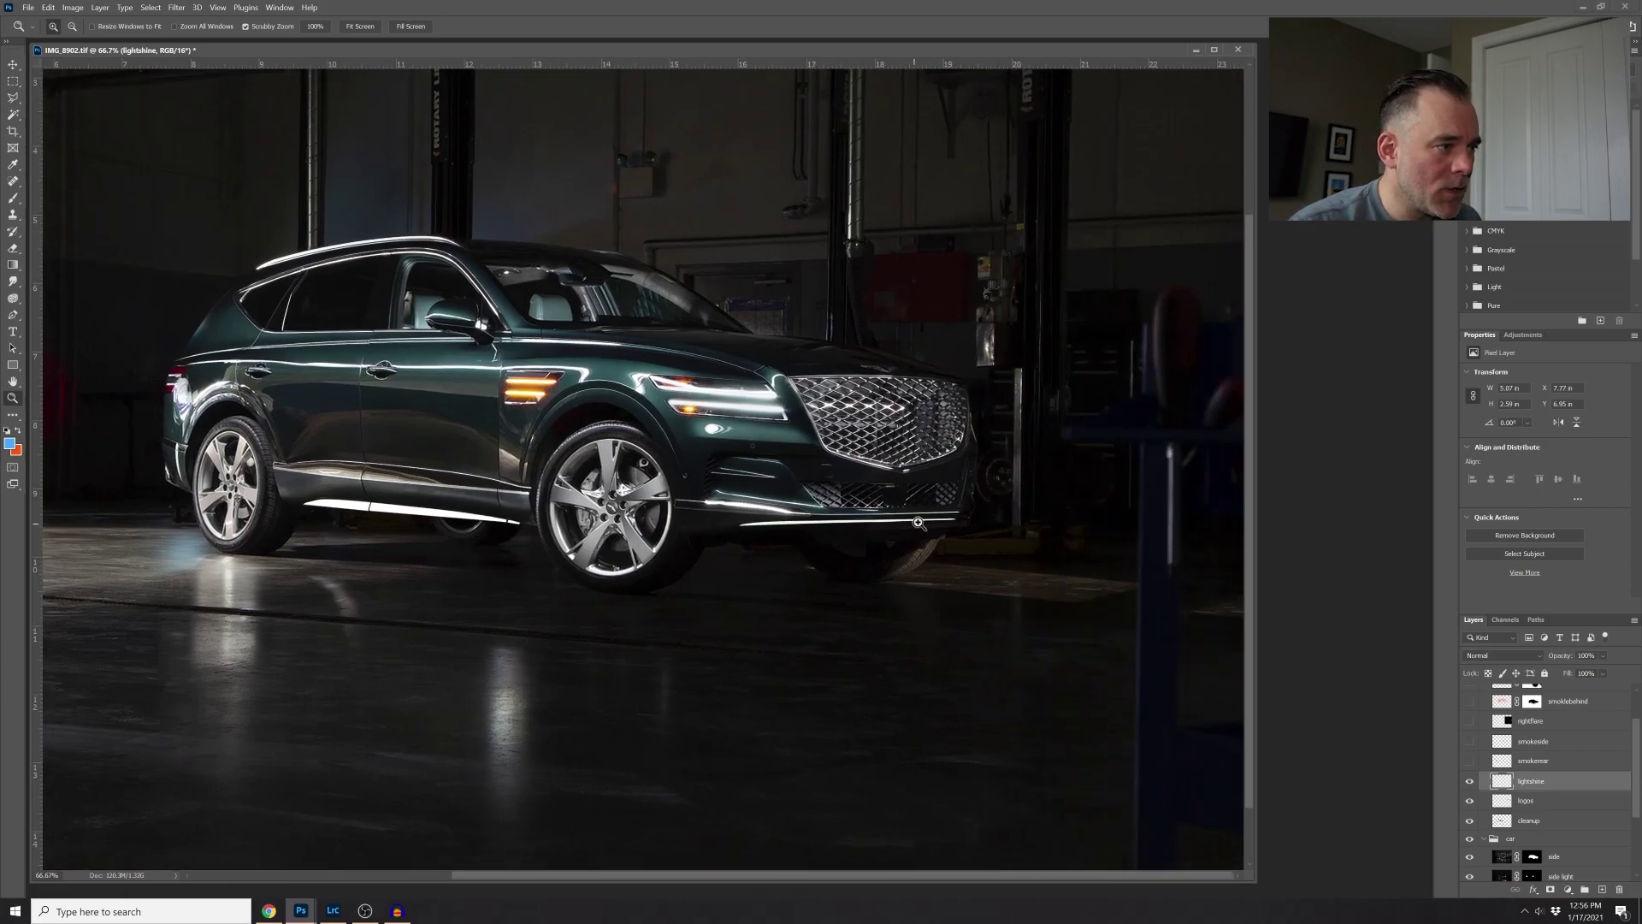
click(1470, 823)
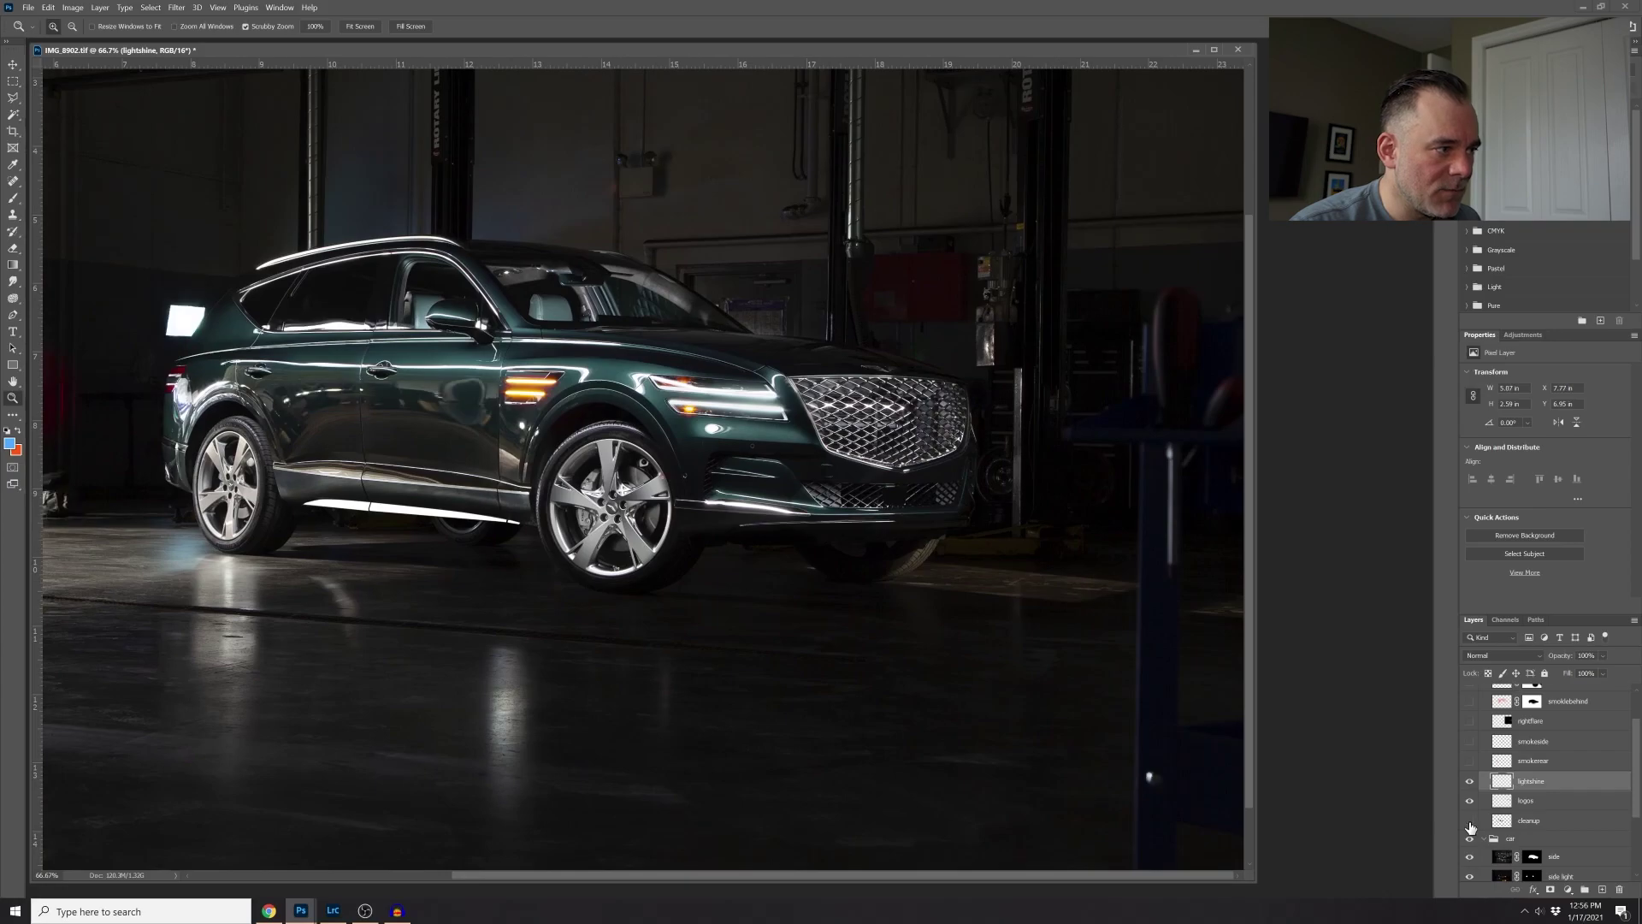
click(1470, 823)
click(1470, 823)
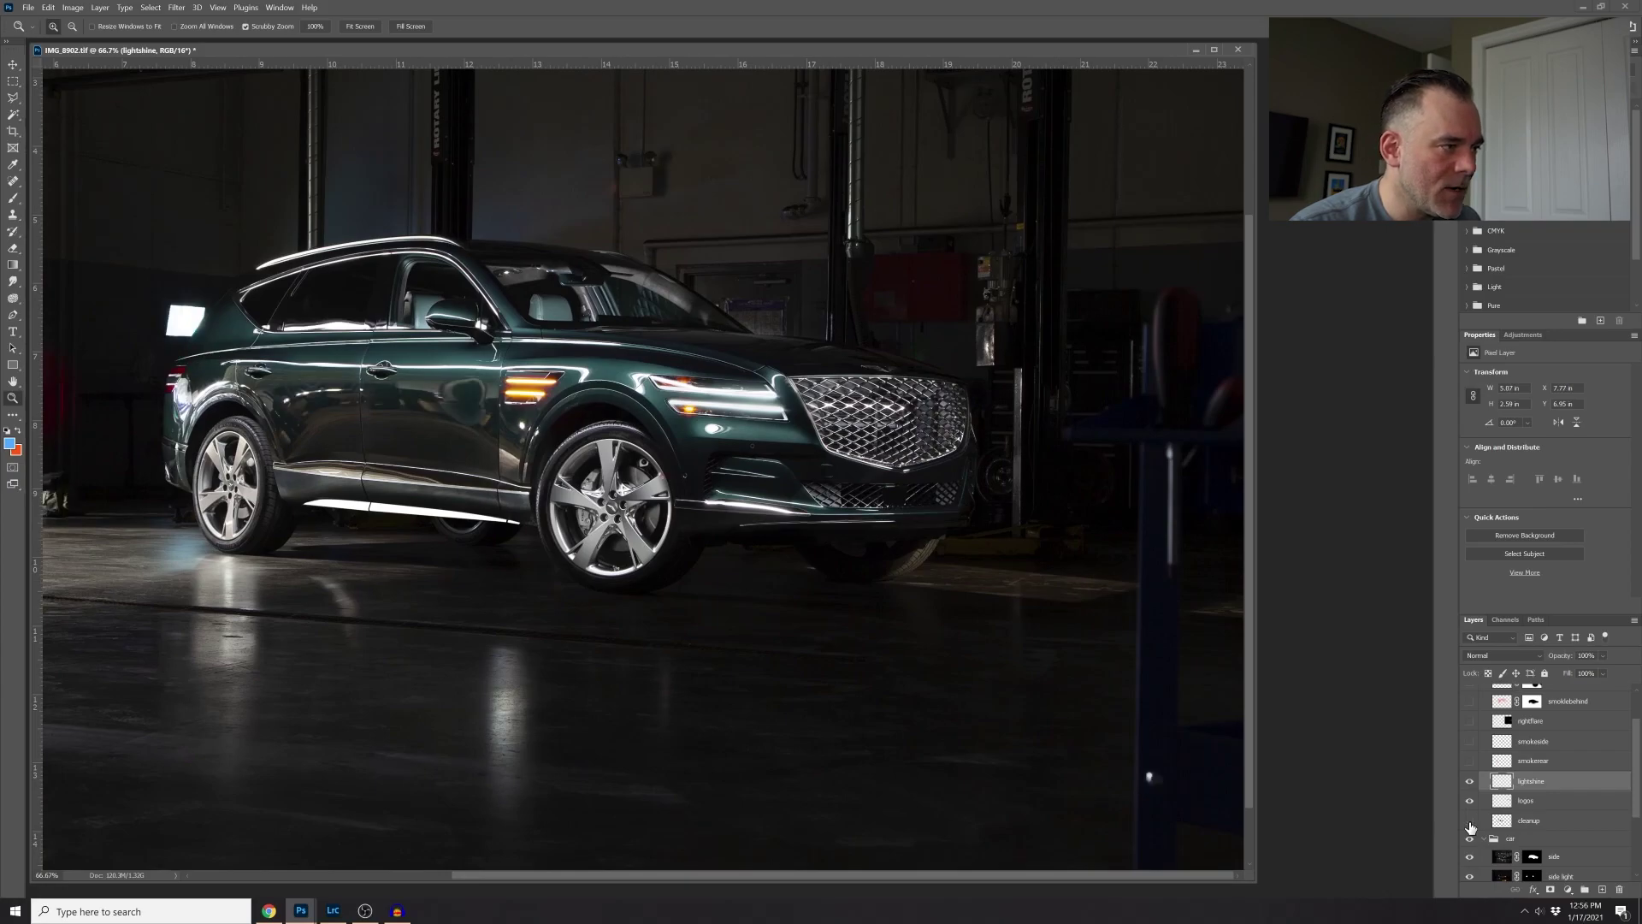
click(1471, 823)
click(1470, 823)
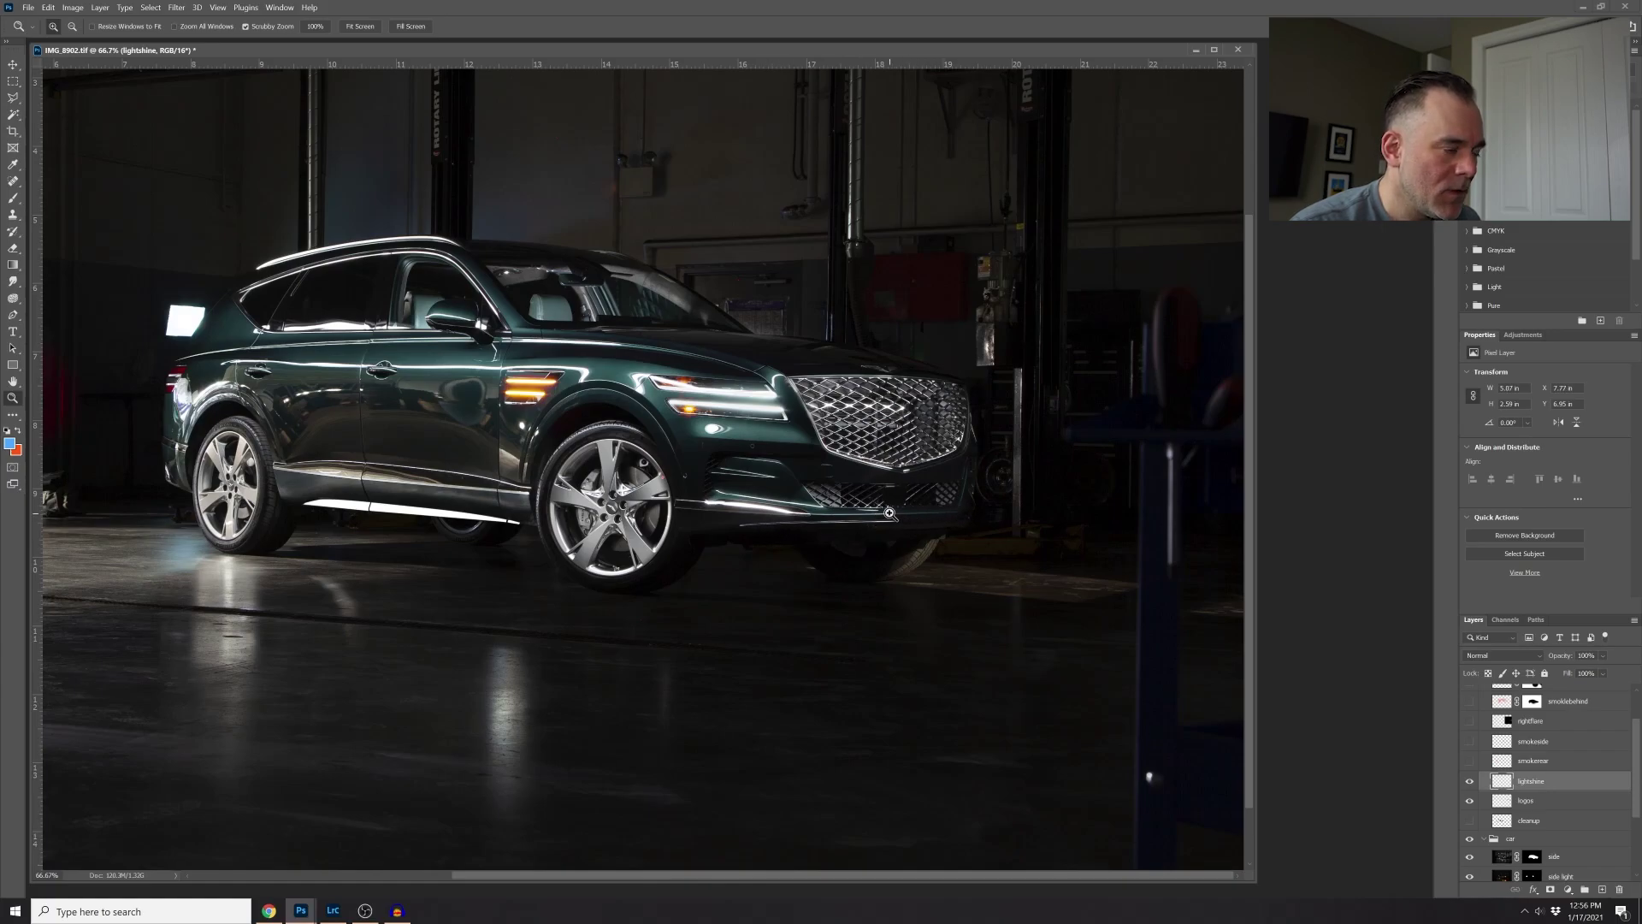
click(1470, 822)
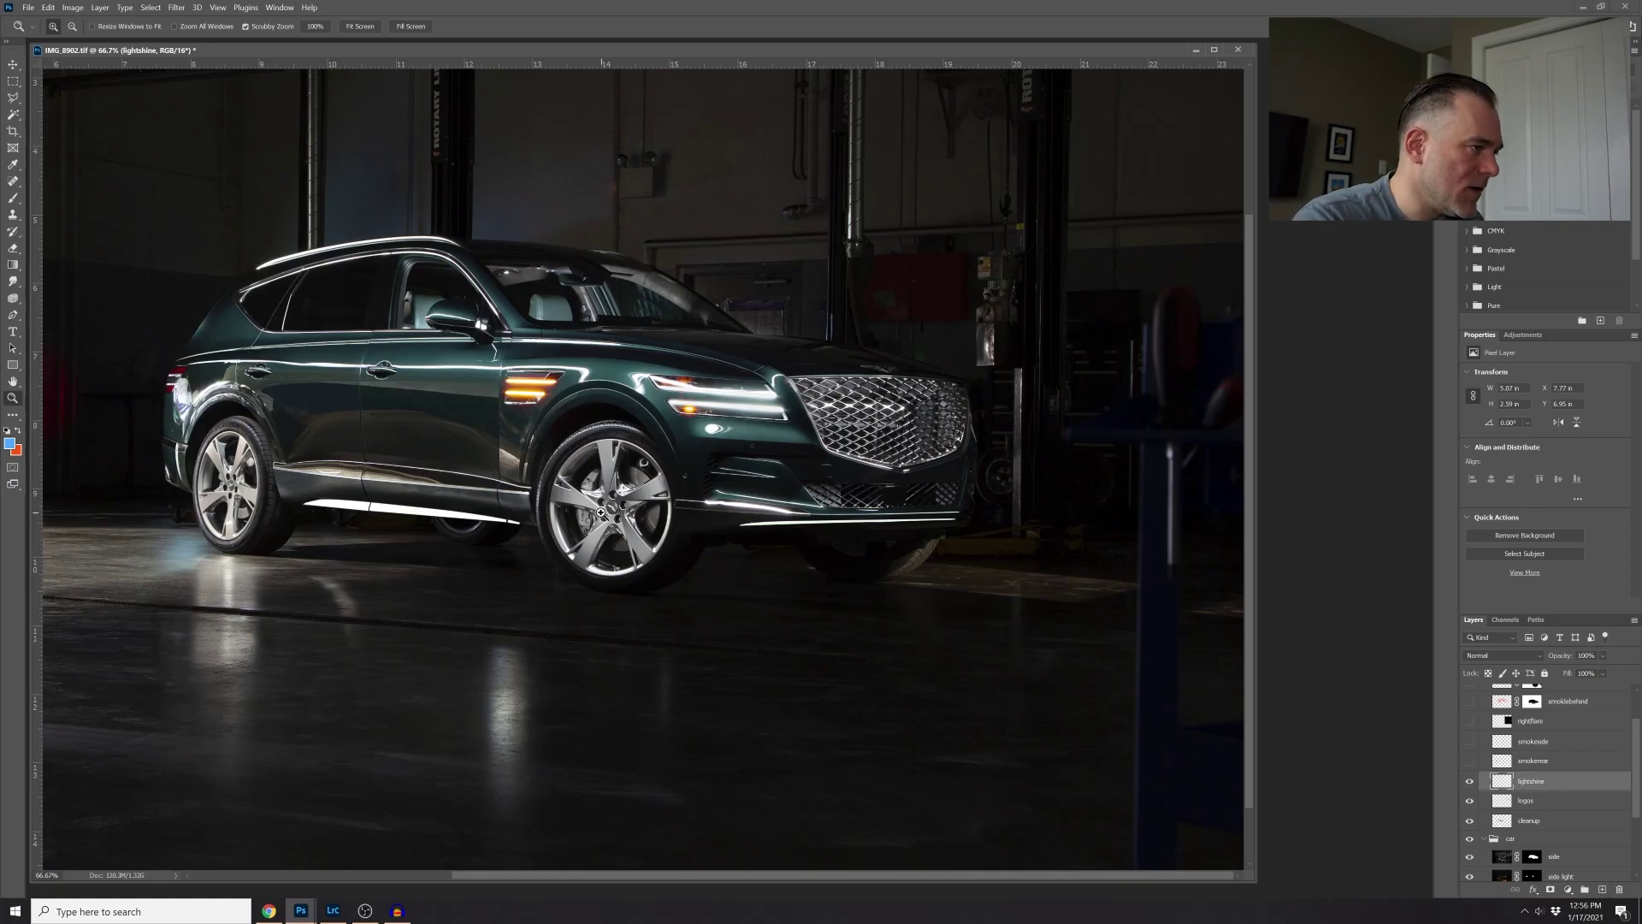
- Show the smokerear layer and compare the full image with and without its red taillight glow, leaving the layer visible
key(ctrl+minus)
key(ctrl+minus)
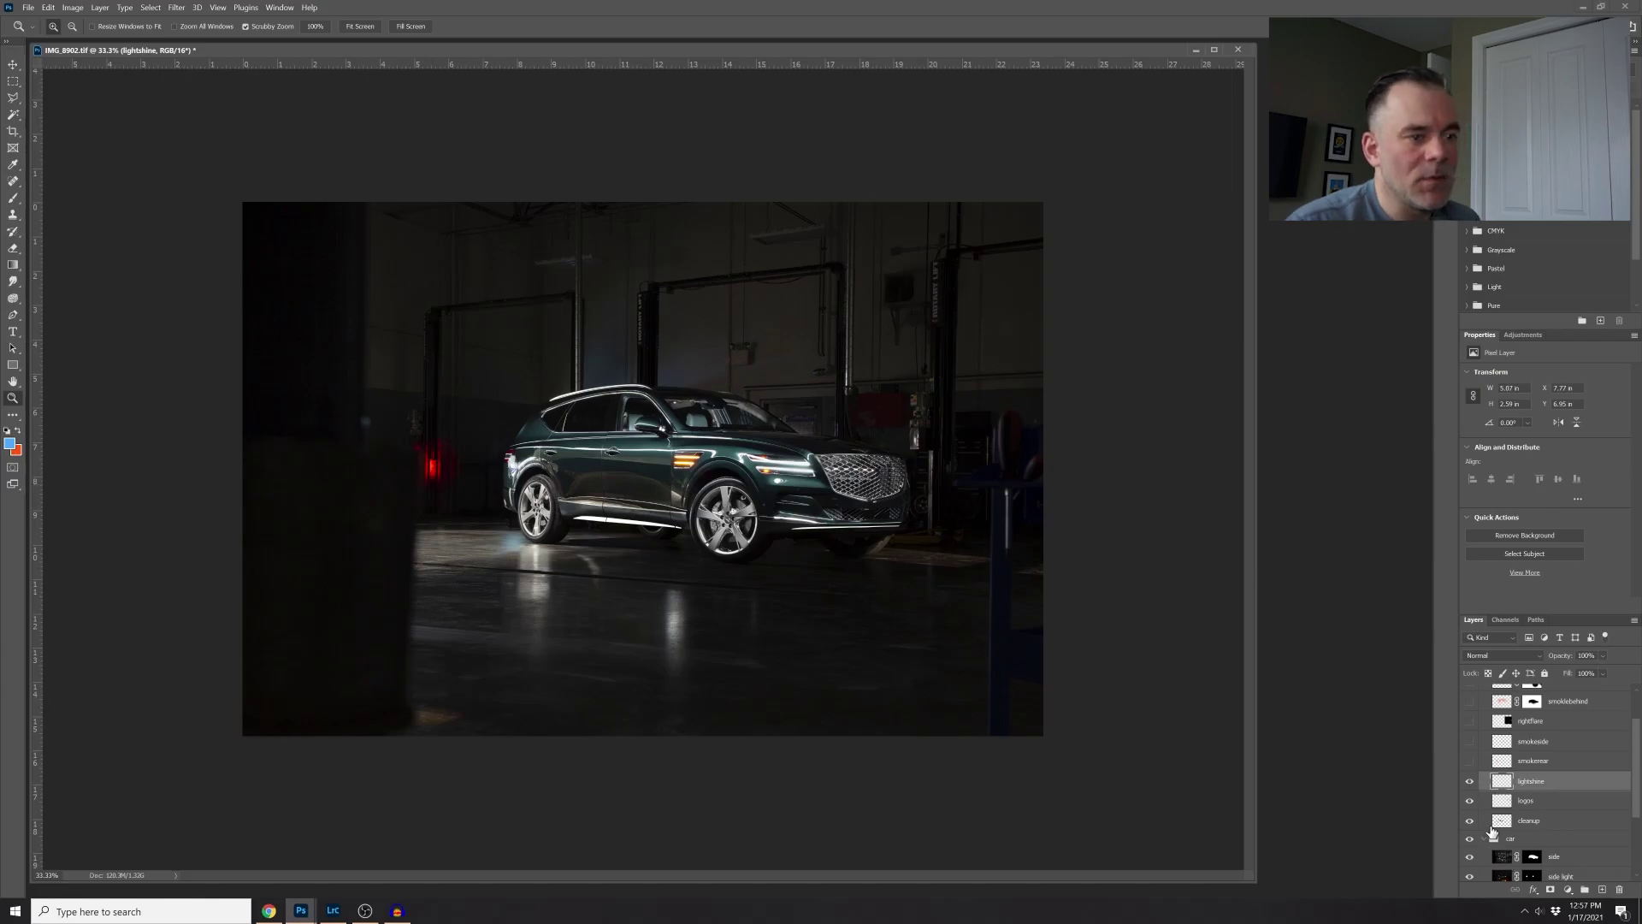
click(1470, 722)
click(1470, 722)
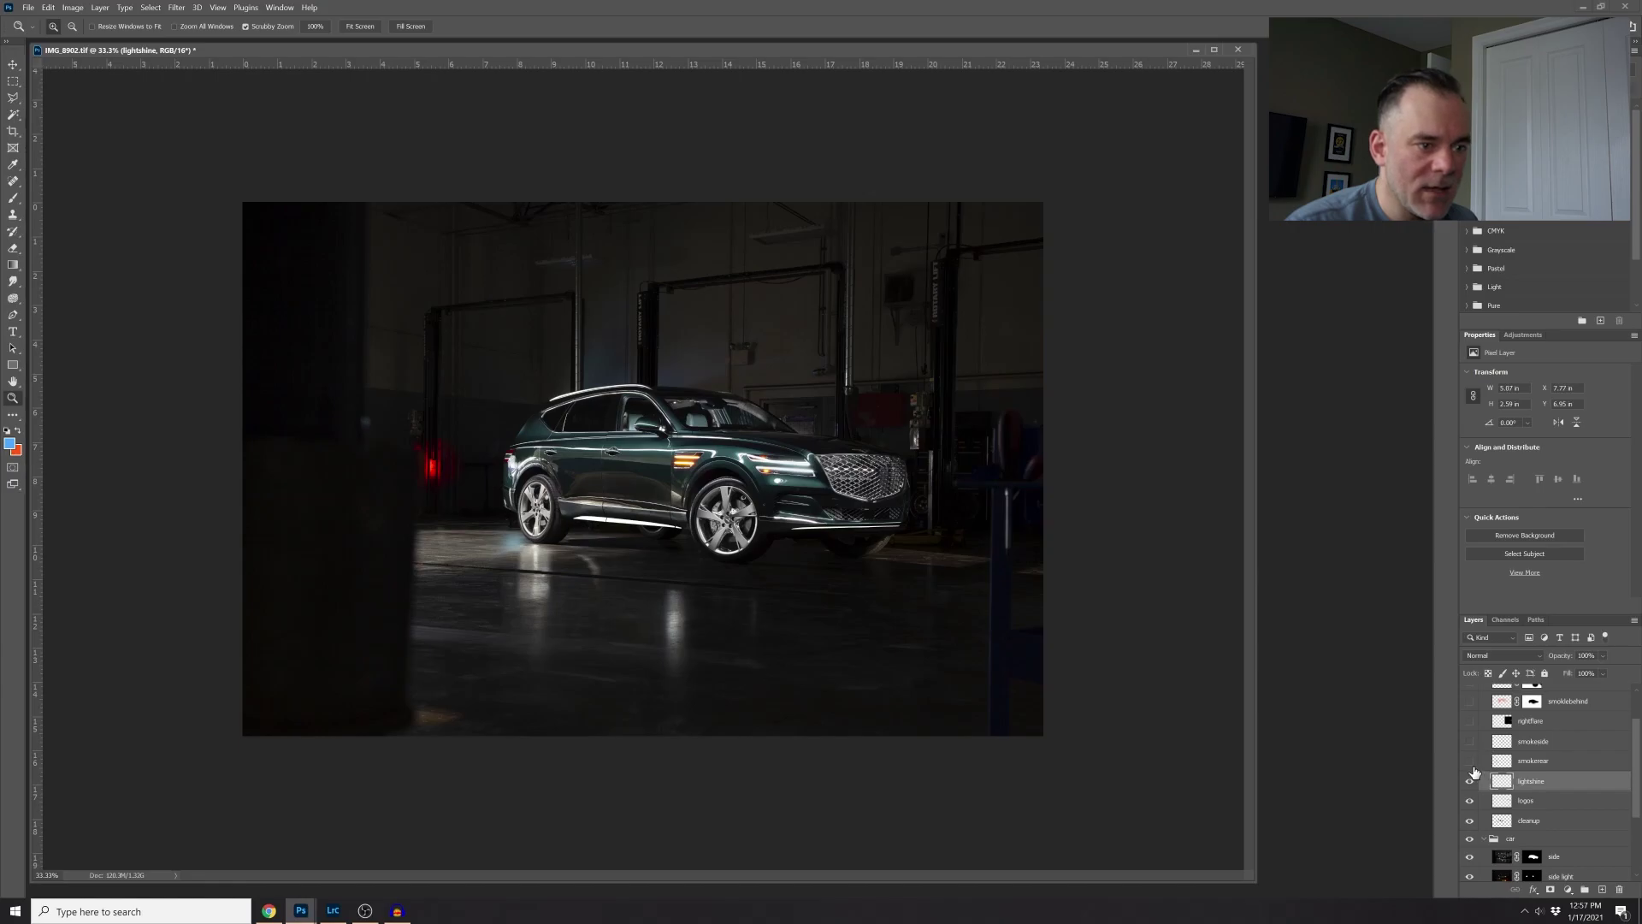
click(1472, 762)
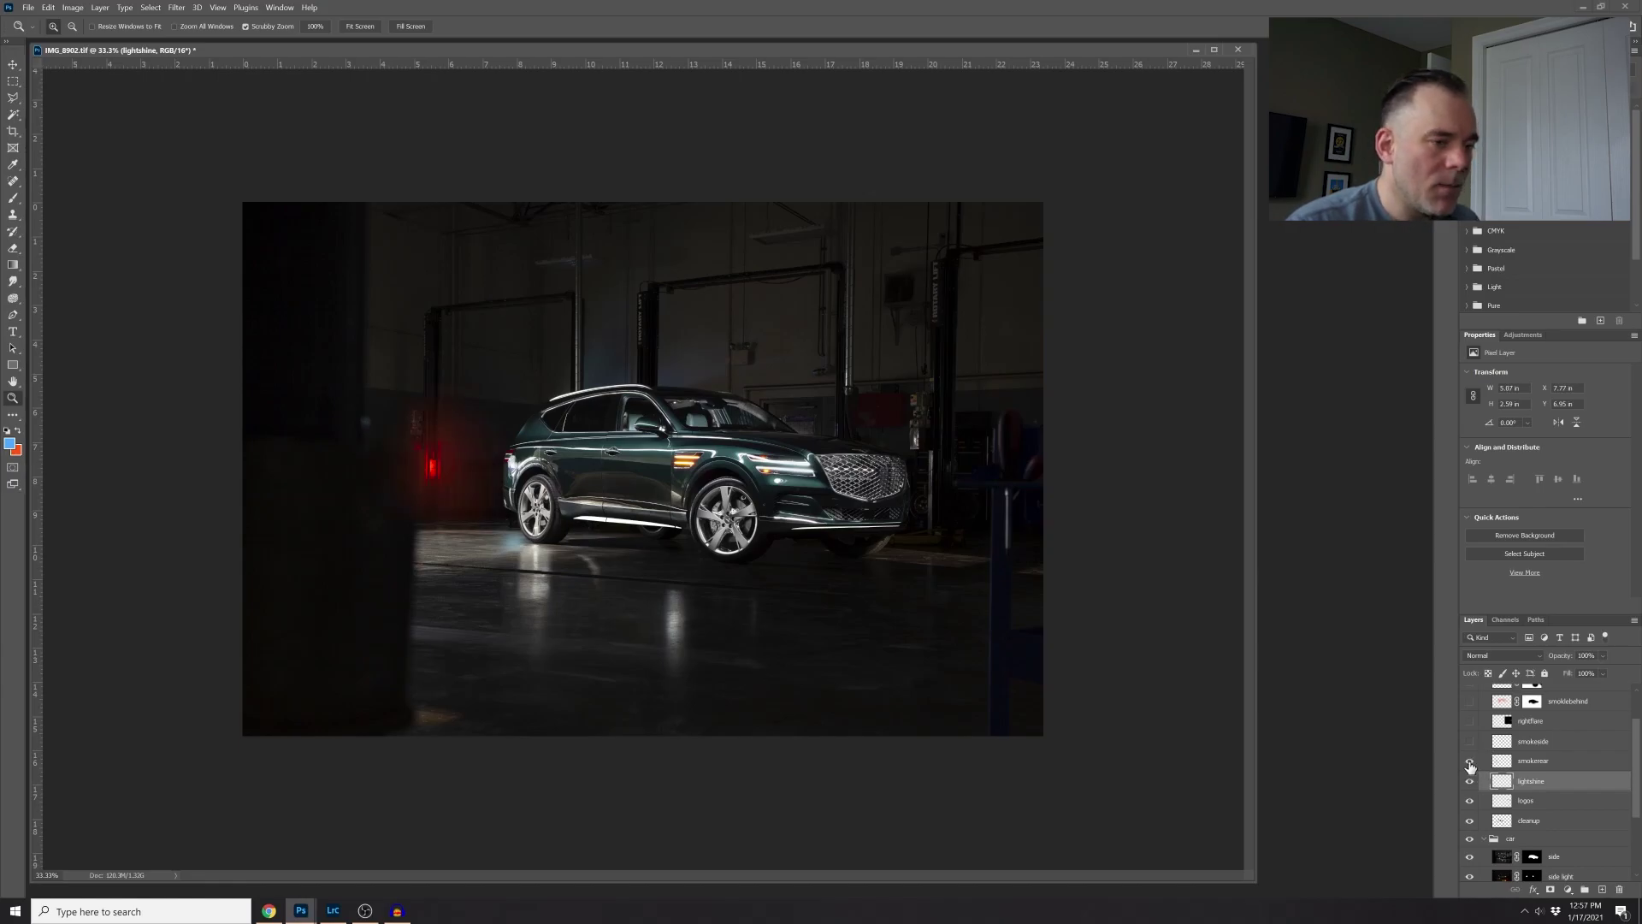
click(1470, 762)
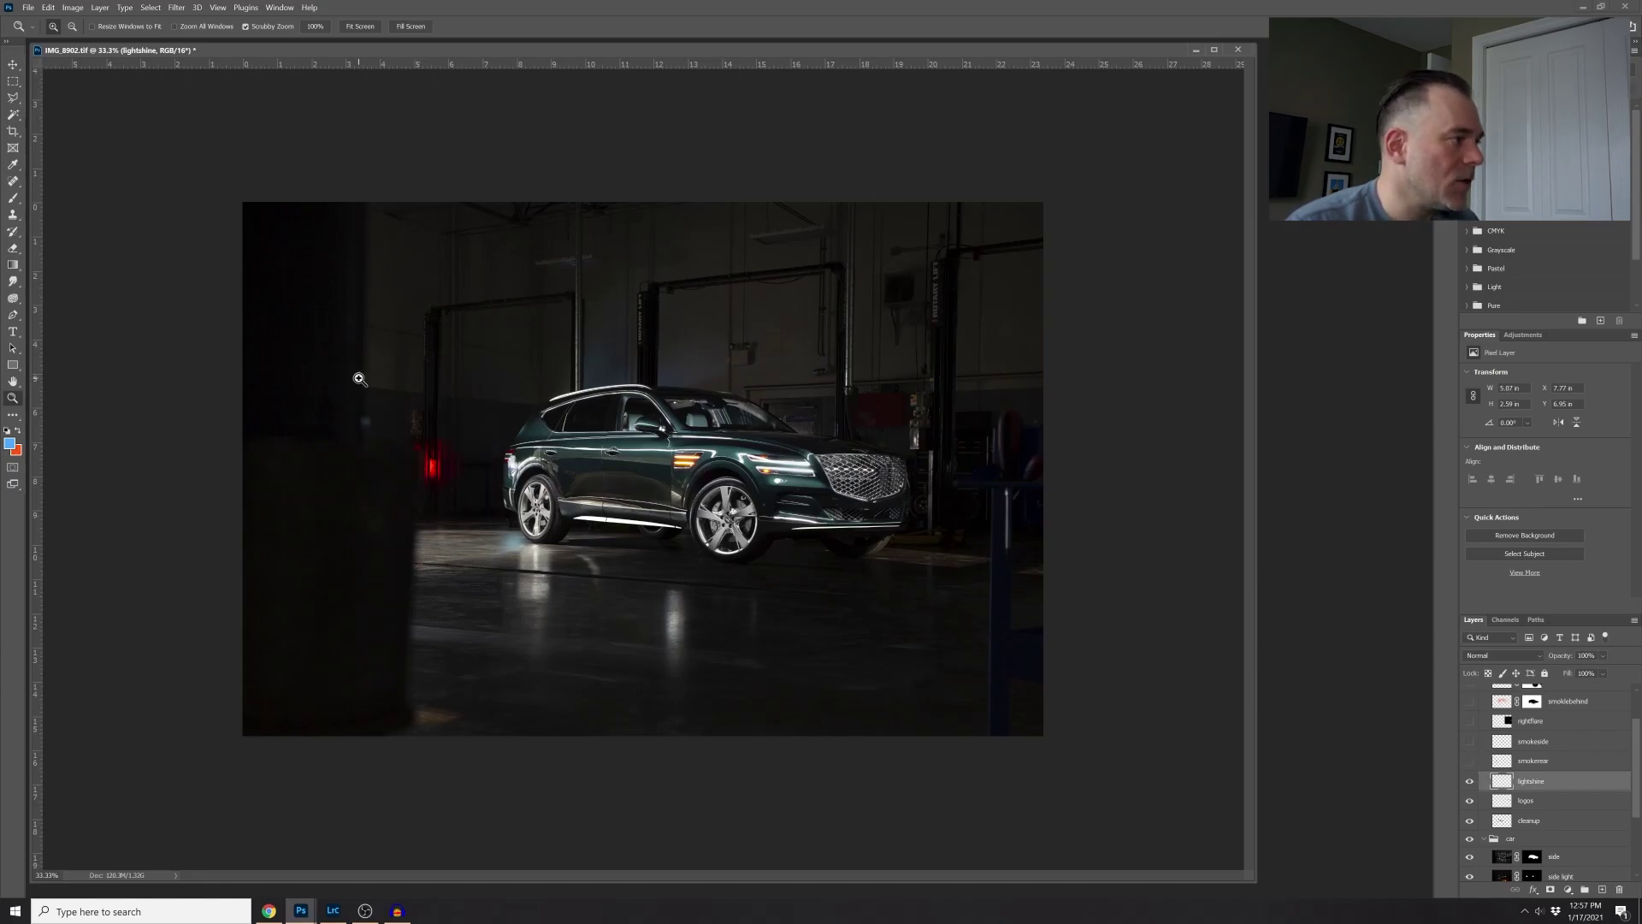
click(1469, 764)
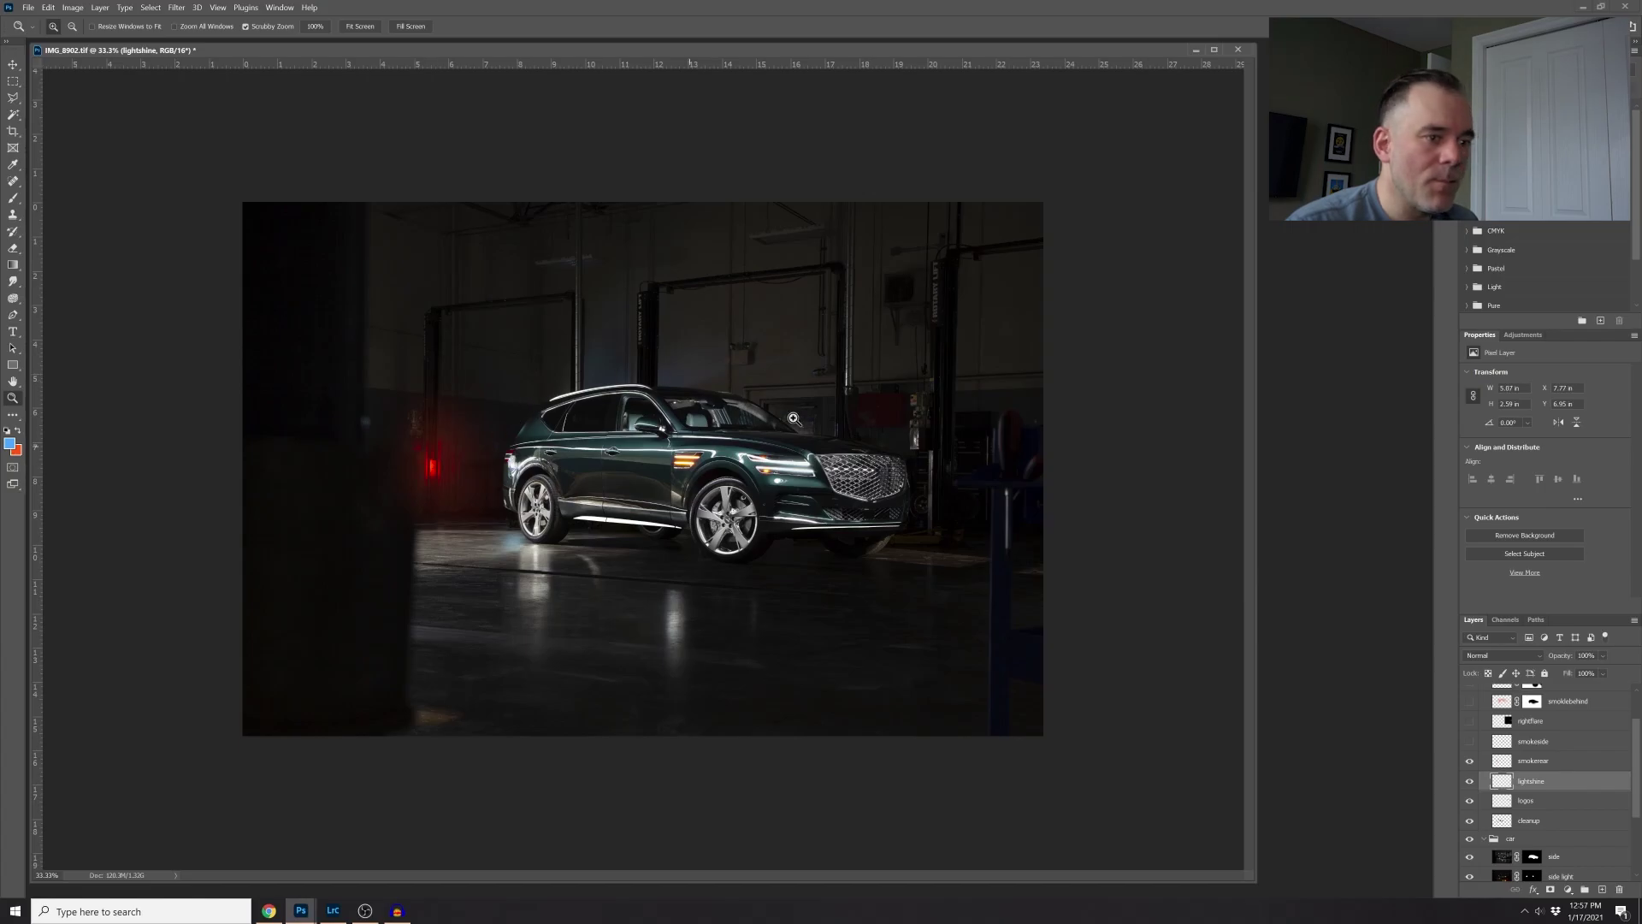
- Show the smokeside layer and compare the composite with and without it, leaving the layer visible
click(1470, 742)
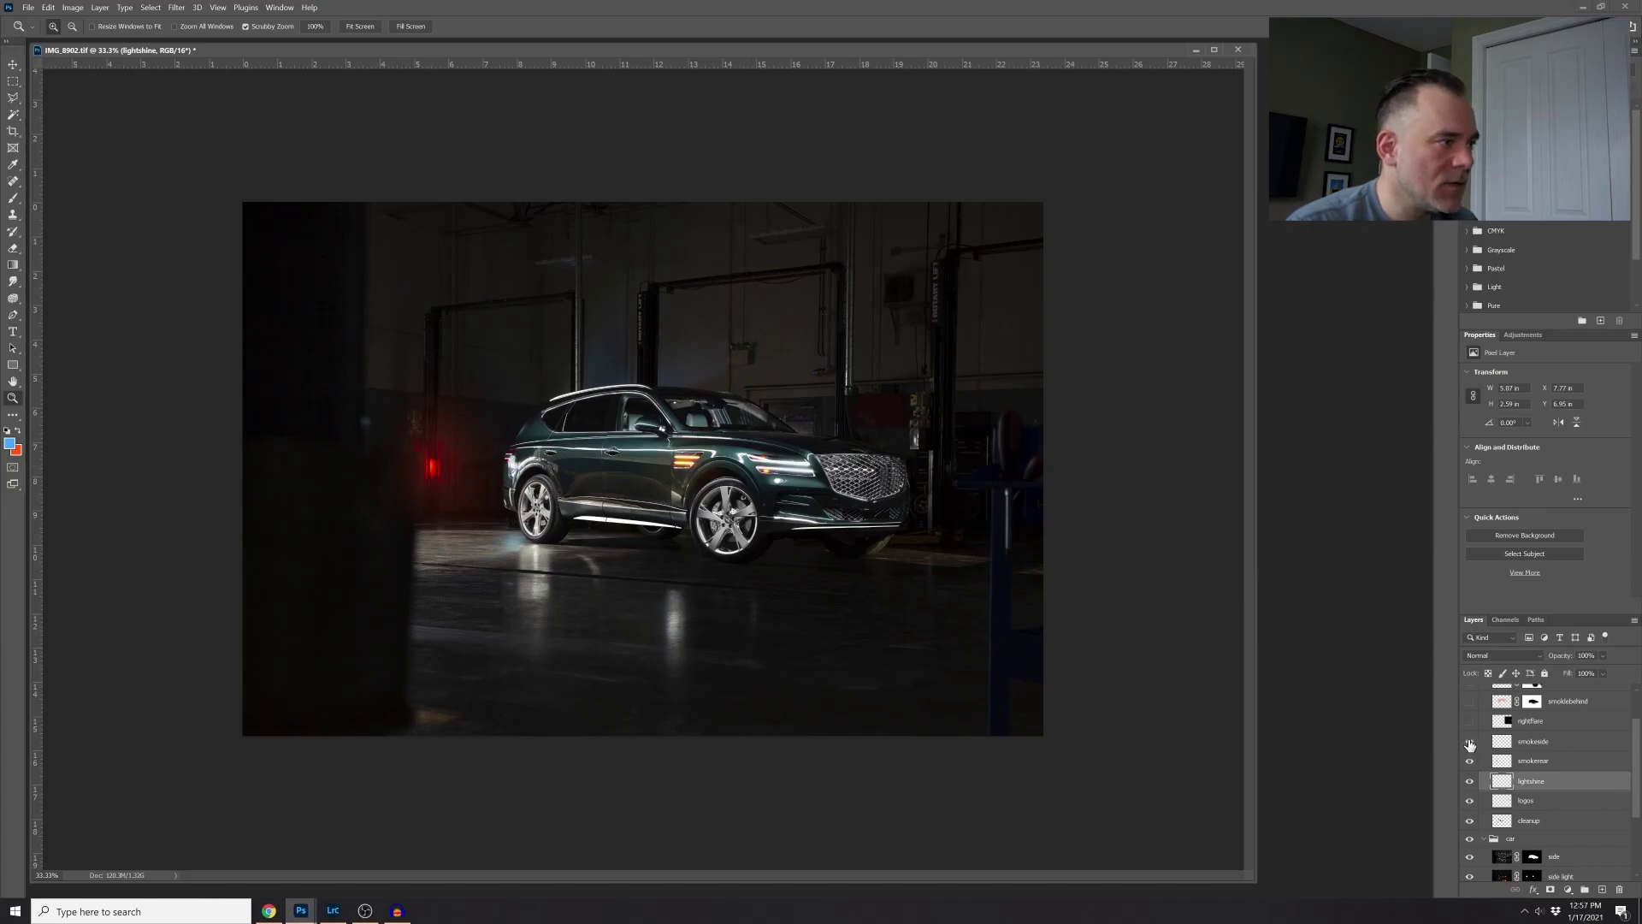
click(1471, 744)
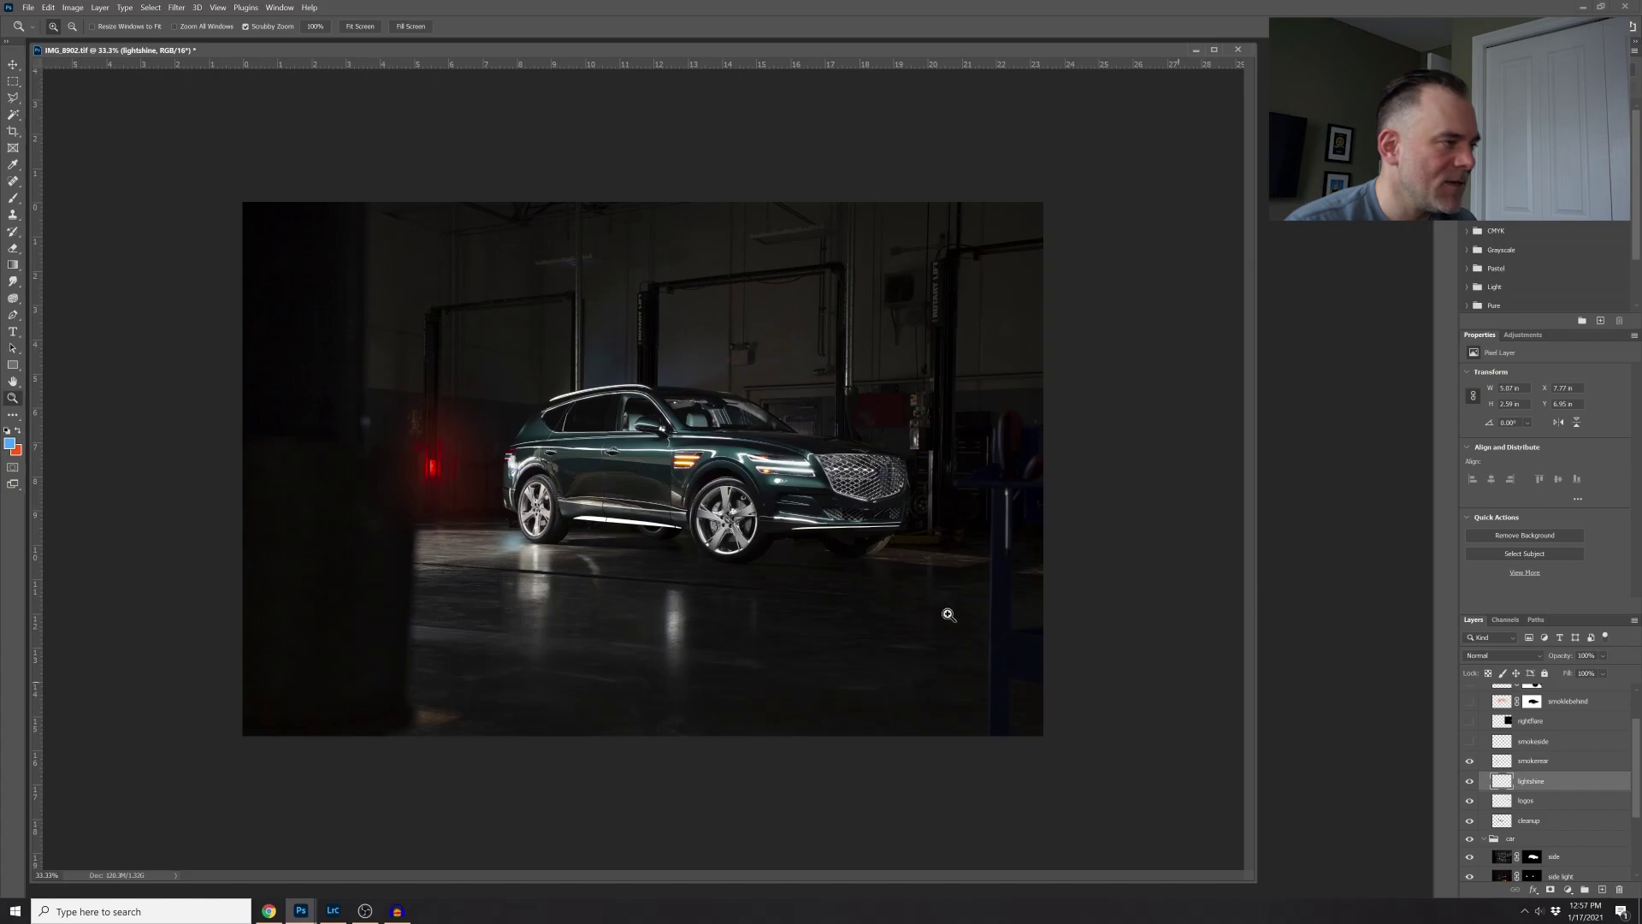
click(1470, 743)
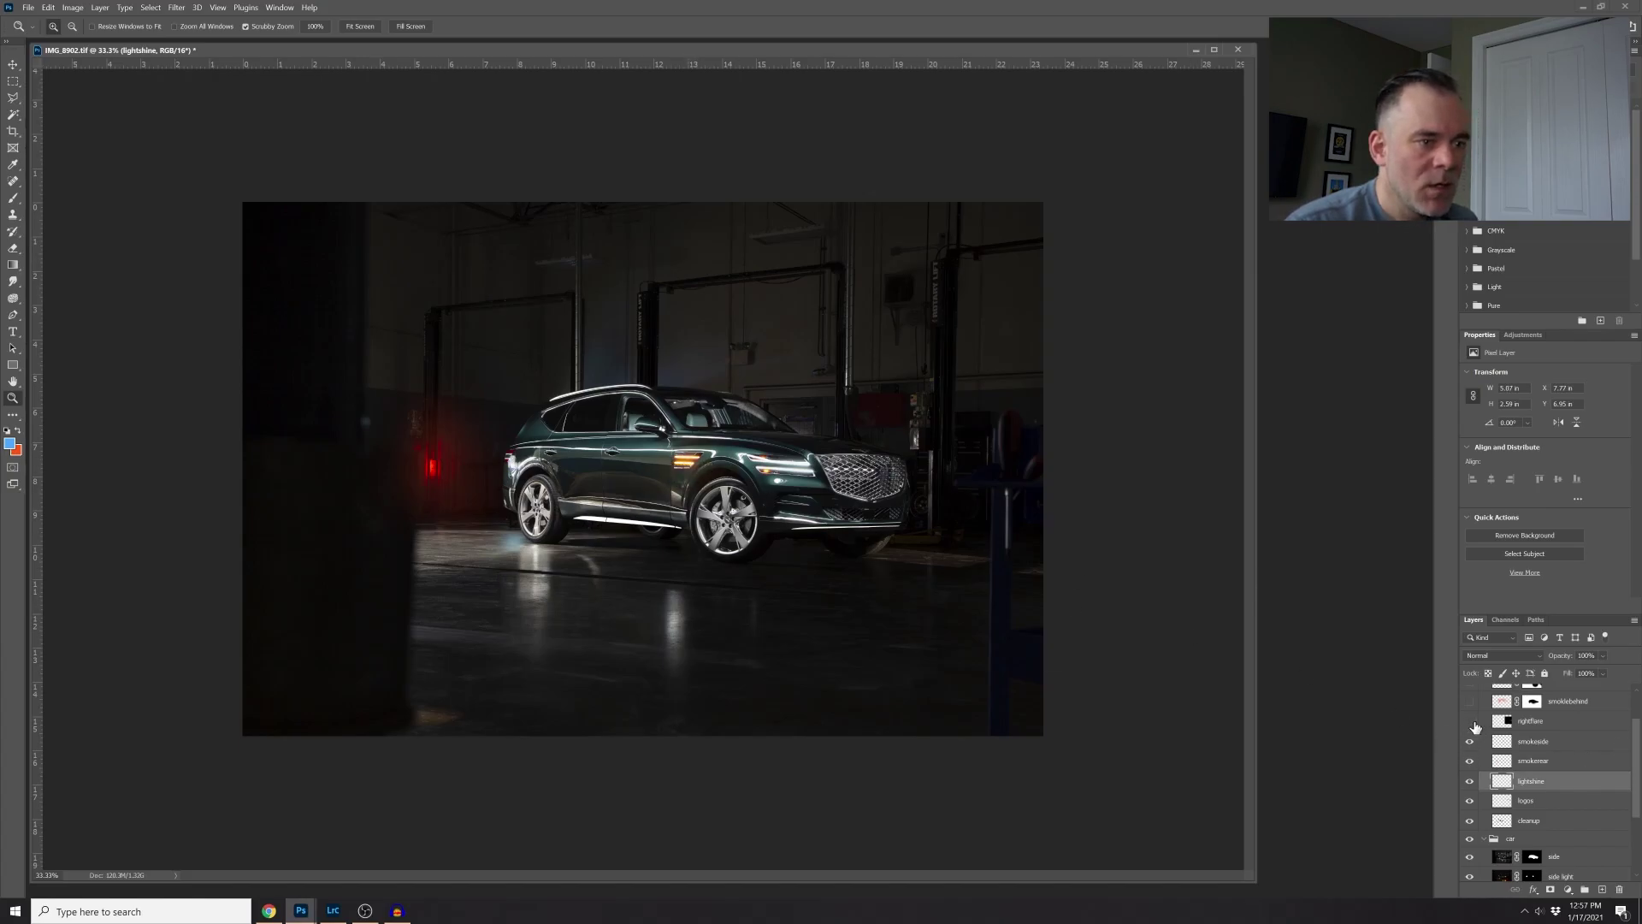
- Show the smokebehind layer and compare the colored haze behind the car with and without it, leaving the layer visible
scroll(1514, 779, up, 1)
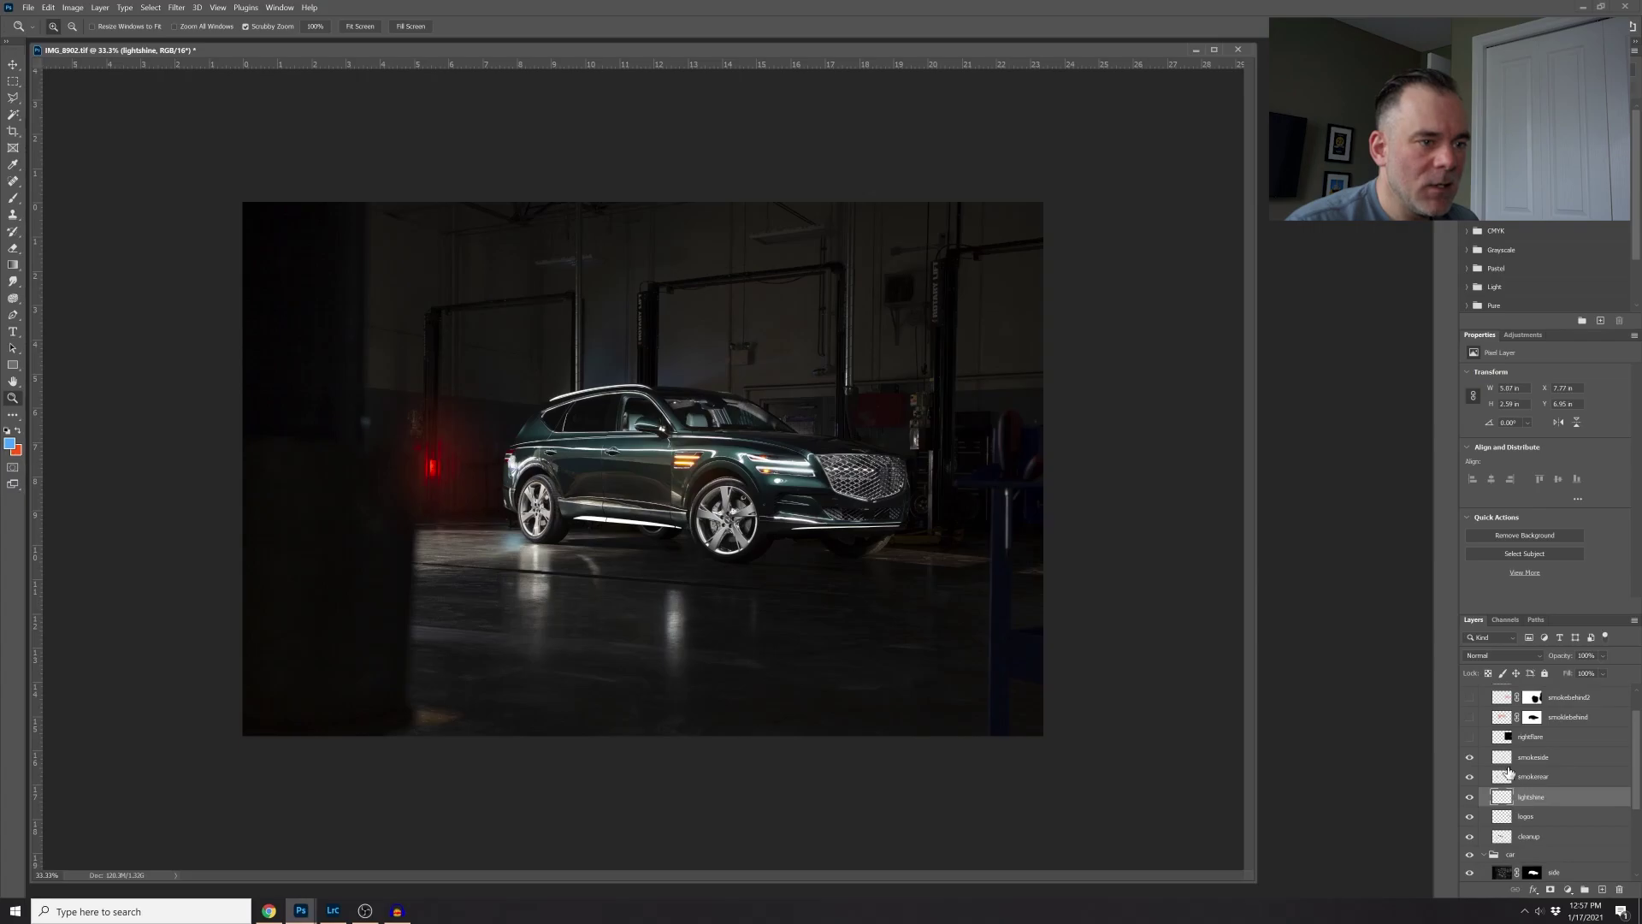
click(1470, 721)
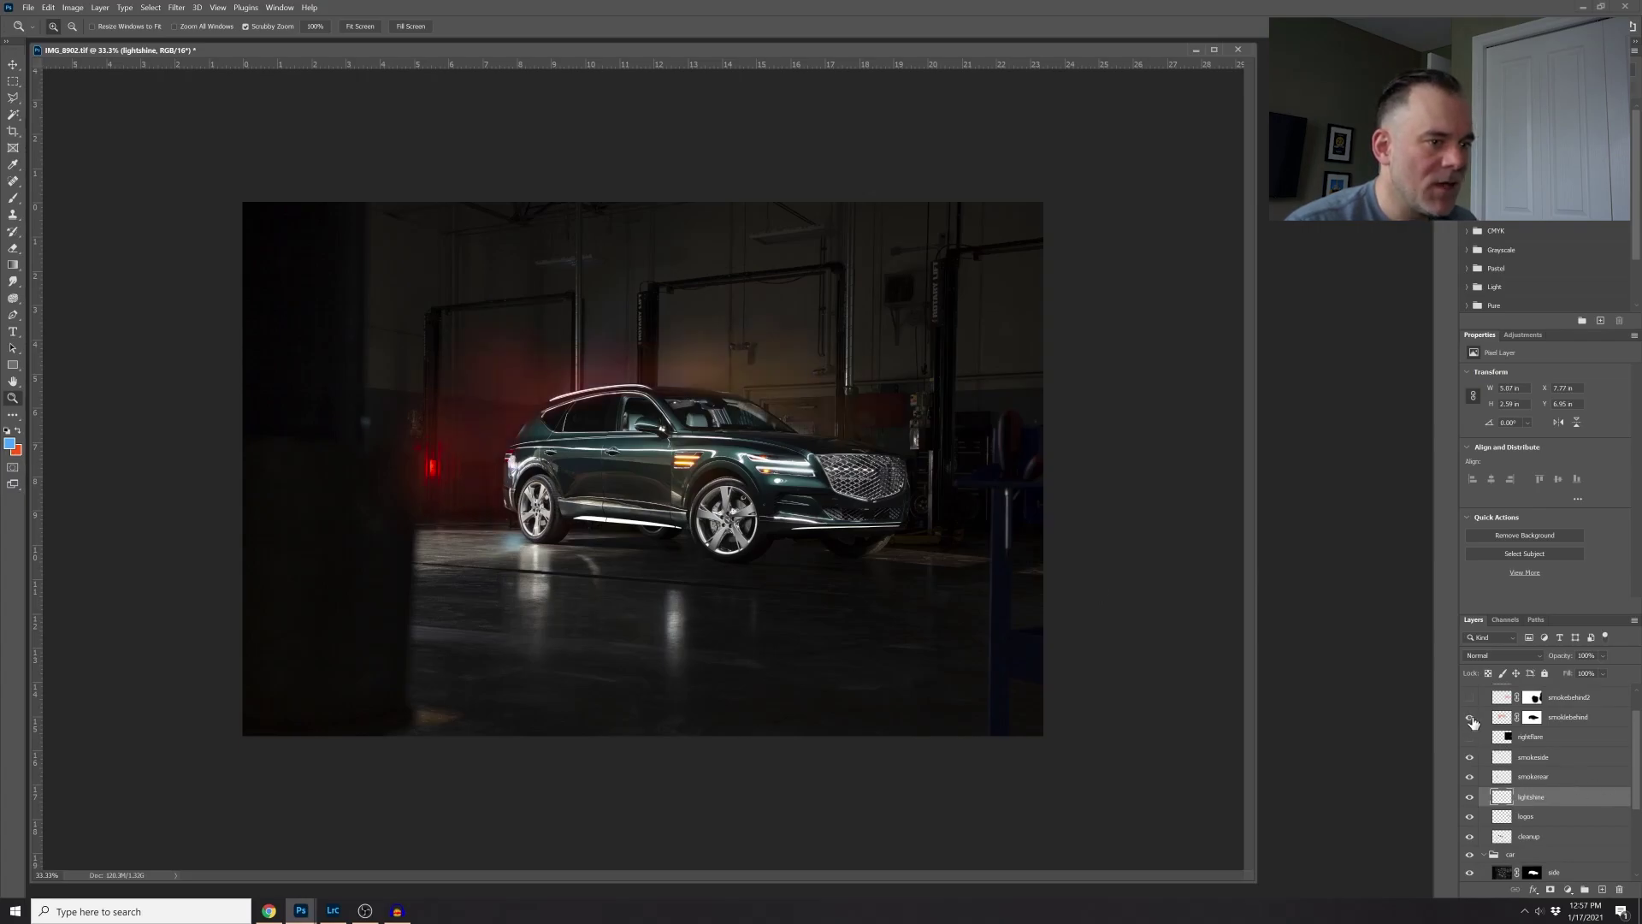
click(1472, 721)
click(1472, 721)
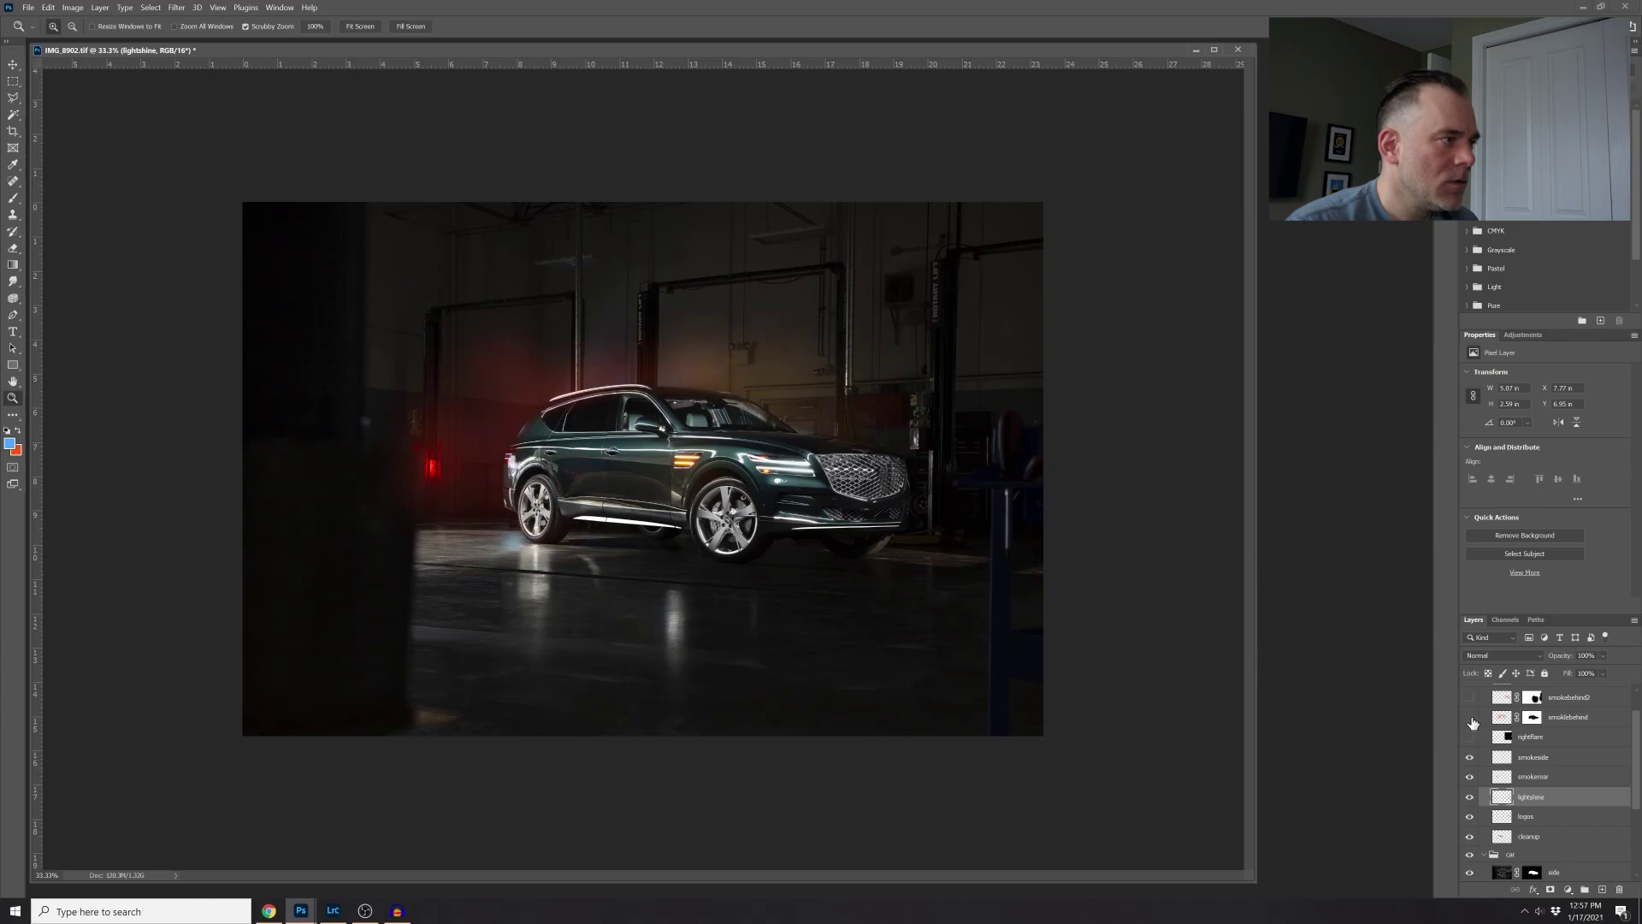
click(1472, 723)
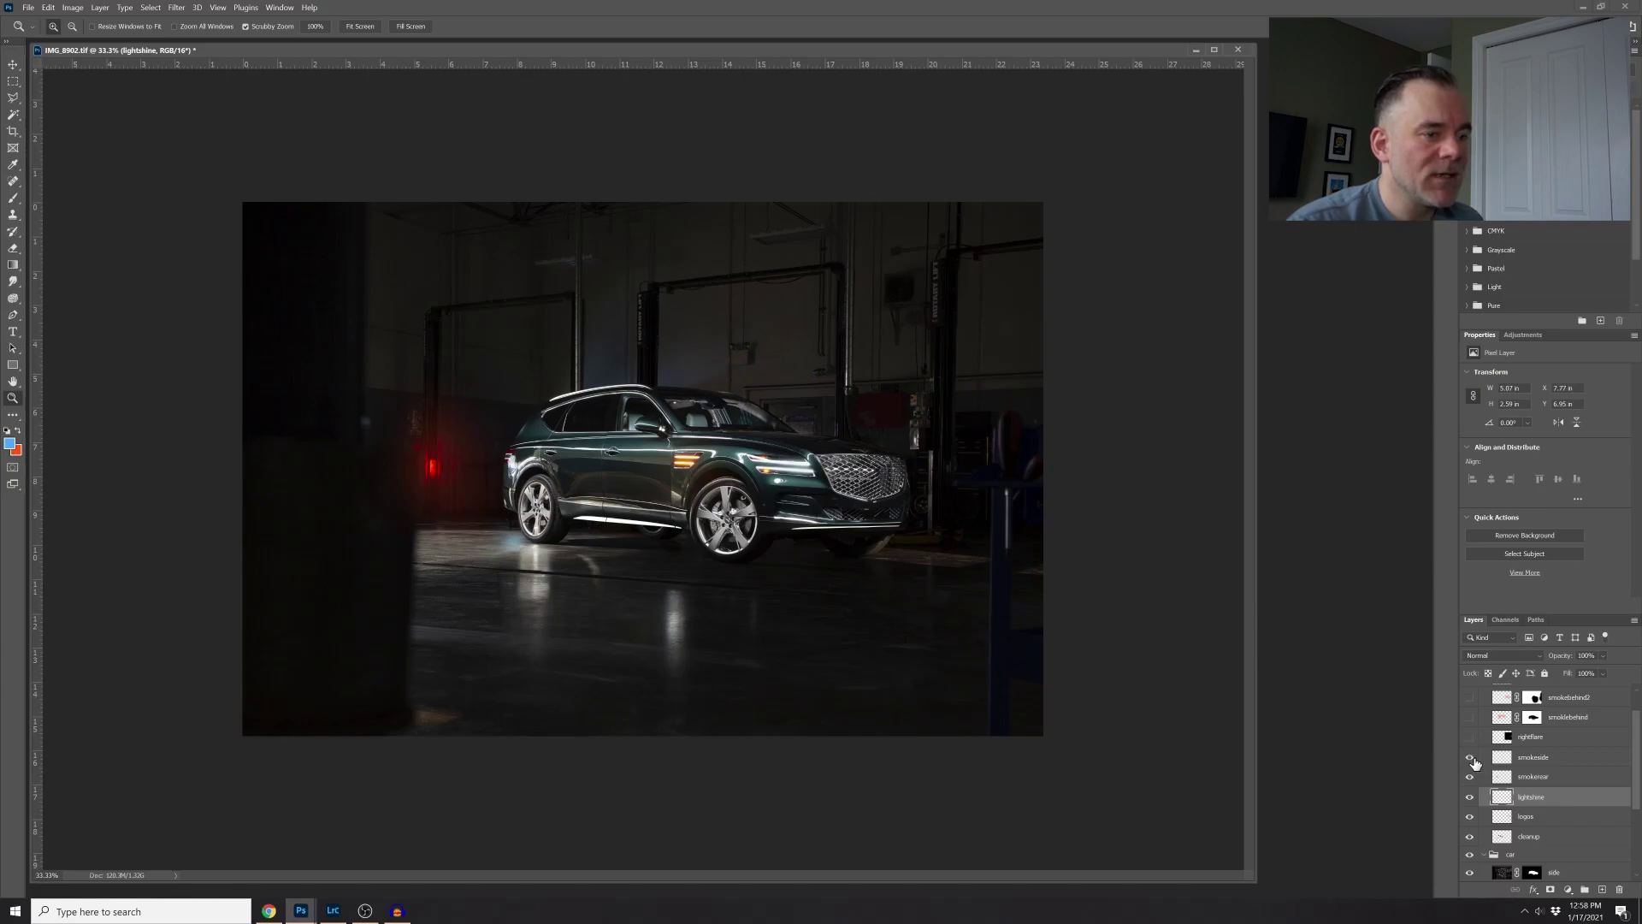
click(1469, 719)
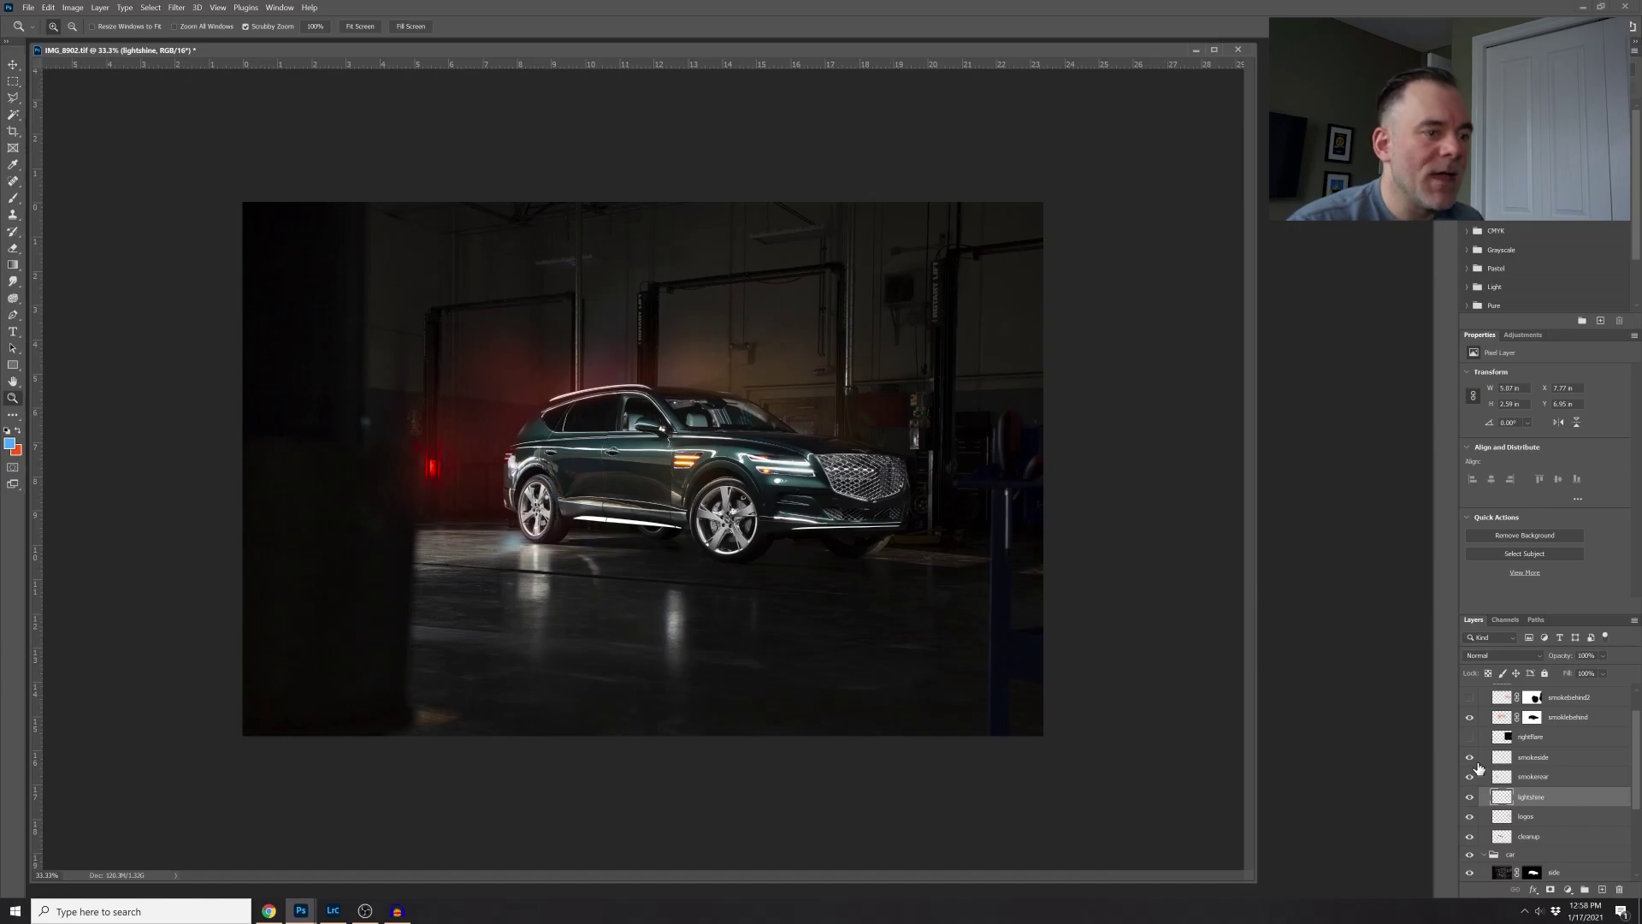
- Show the smokebehind2 layer to add the red haze behind the car's front end
scroll(1505, 727, up, 1)
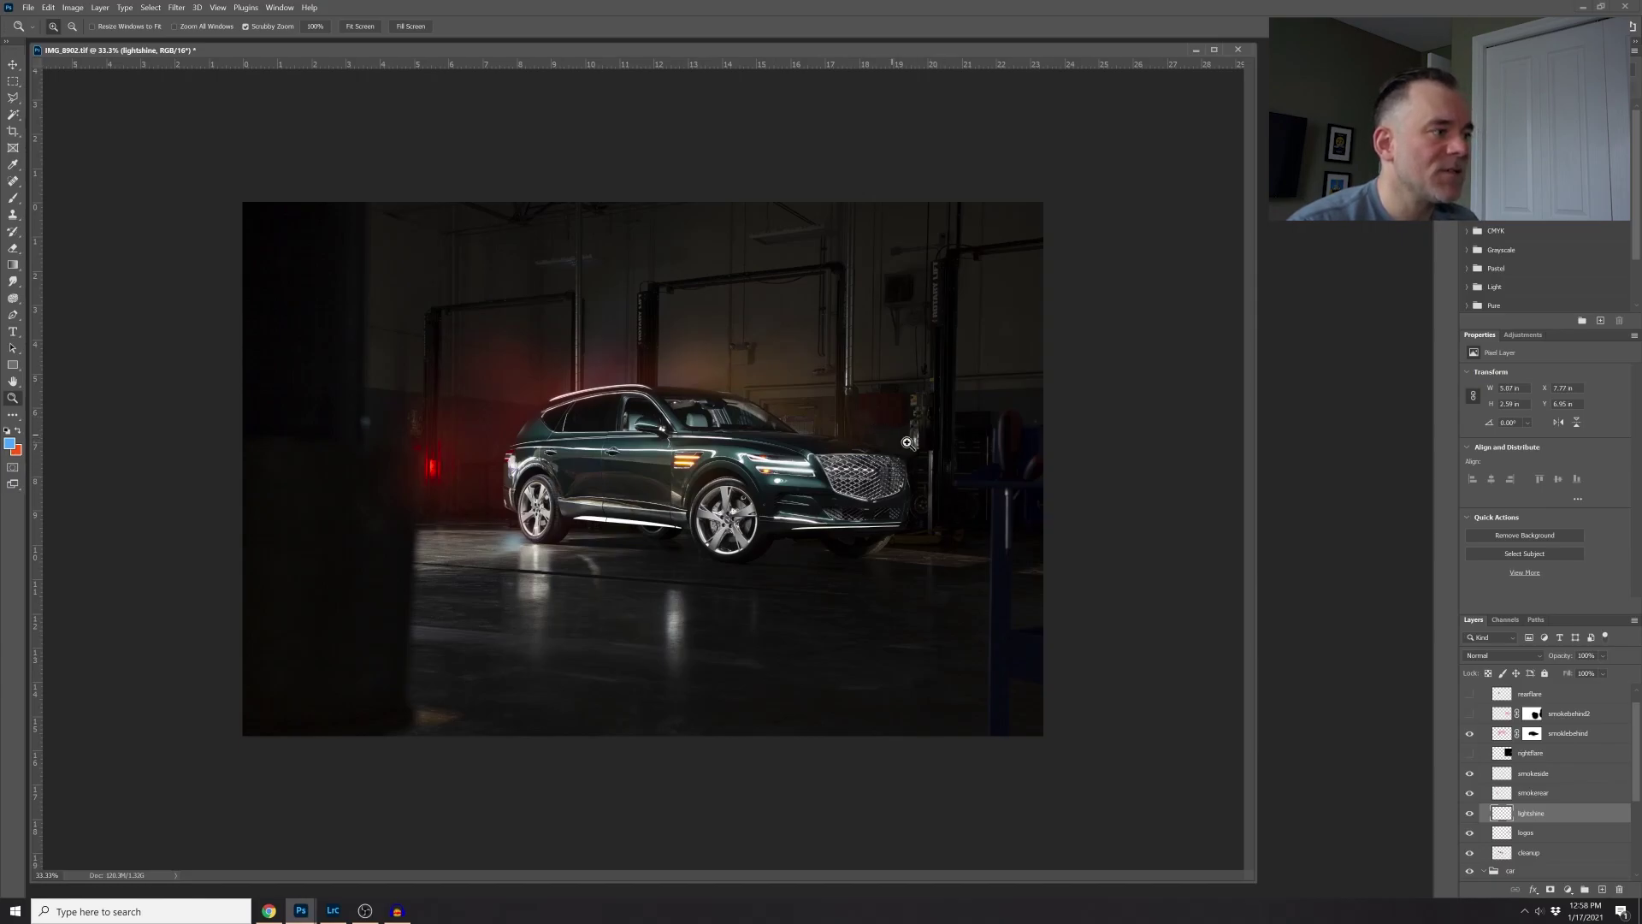
click(1469, 716)
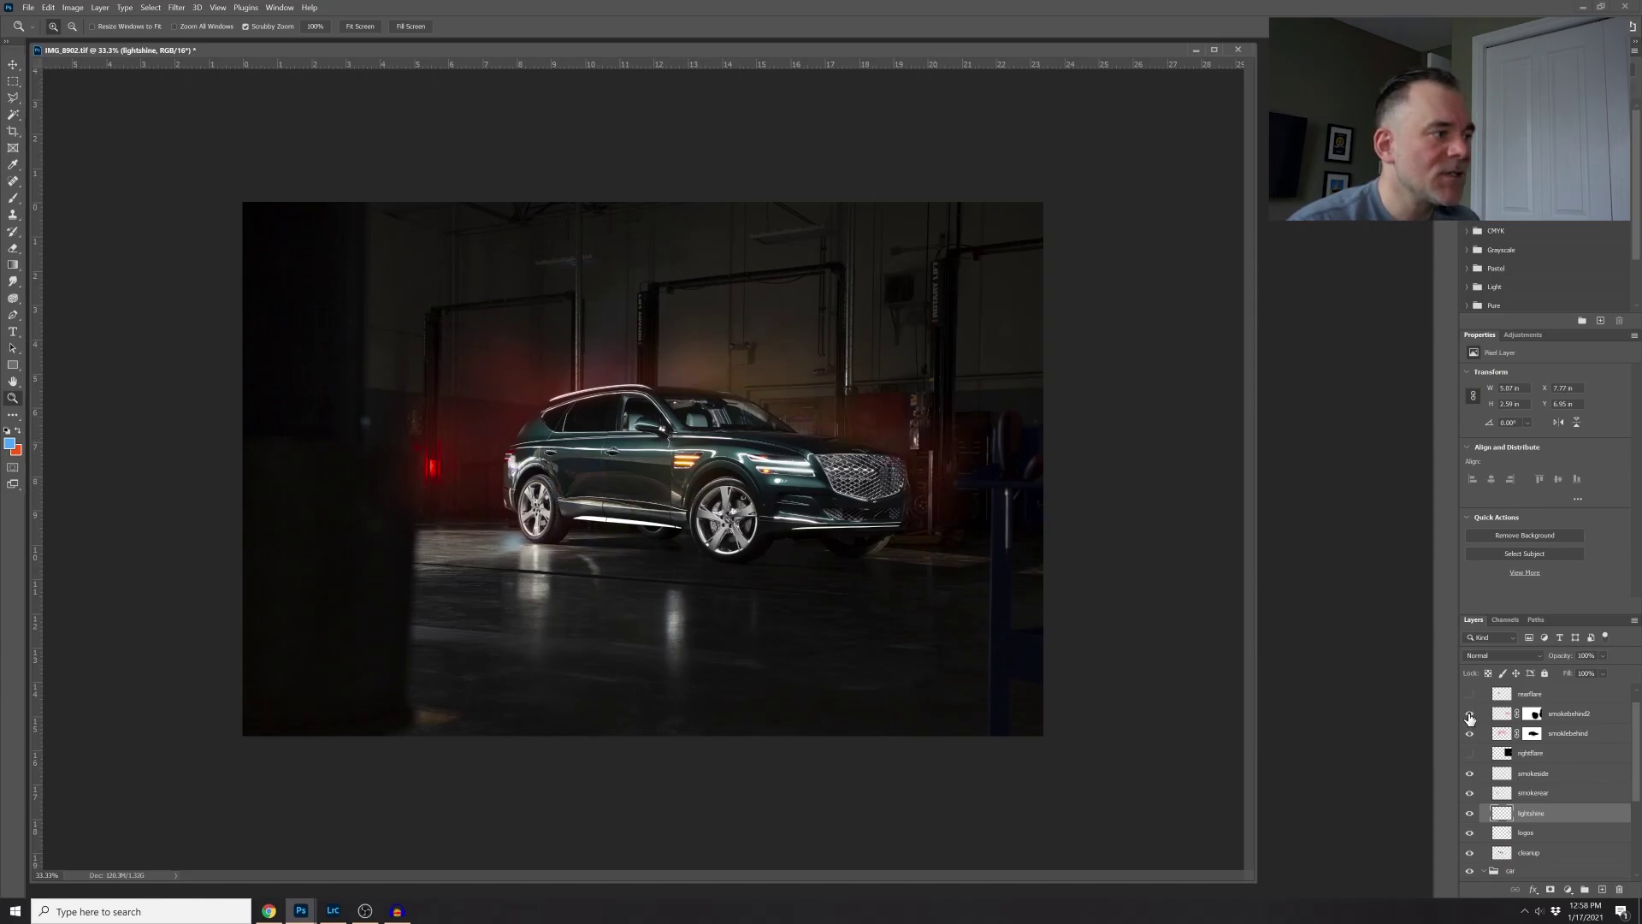
- Compare the composite with and without the smokebehind2 layer's red haze, leaving it visible and the smokebehind layer selected
click(1470, 718)
click(1470, 717)
click(1548, 714)
click(1470, 719)
click(1470, 719)
click(1570, 736)
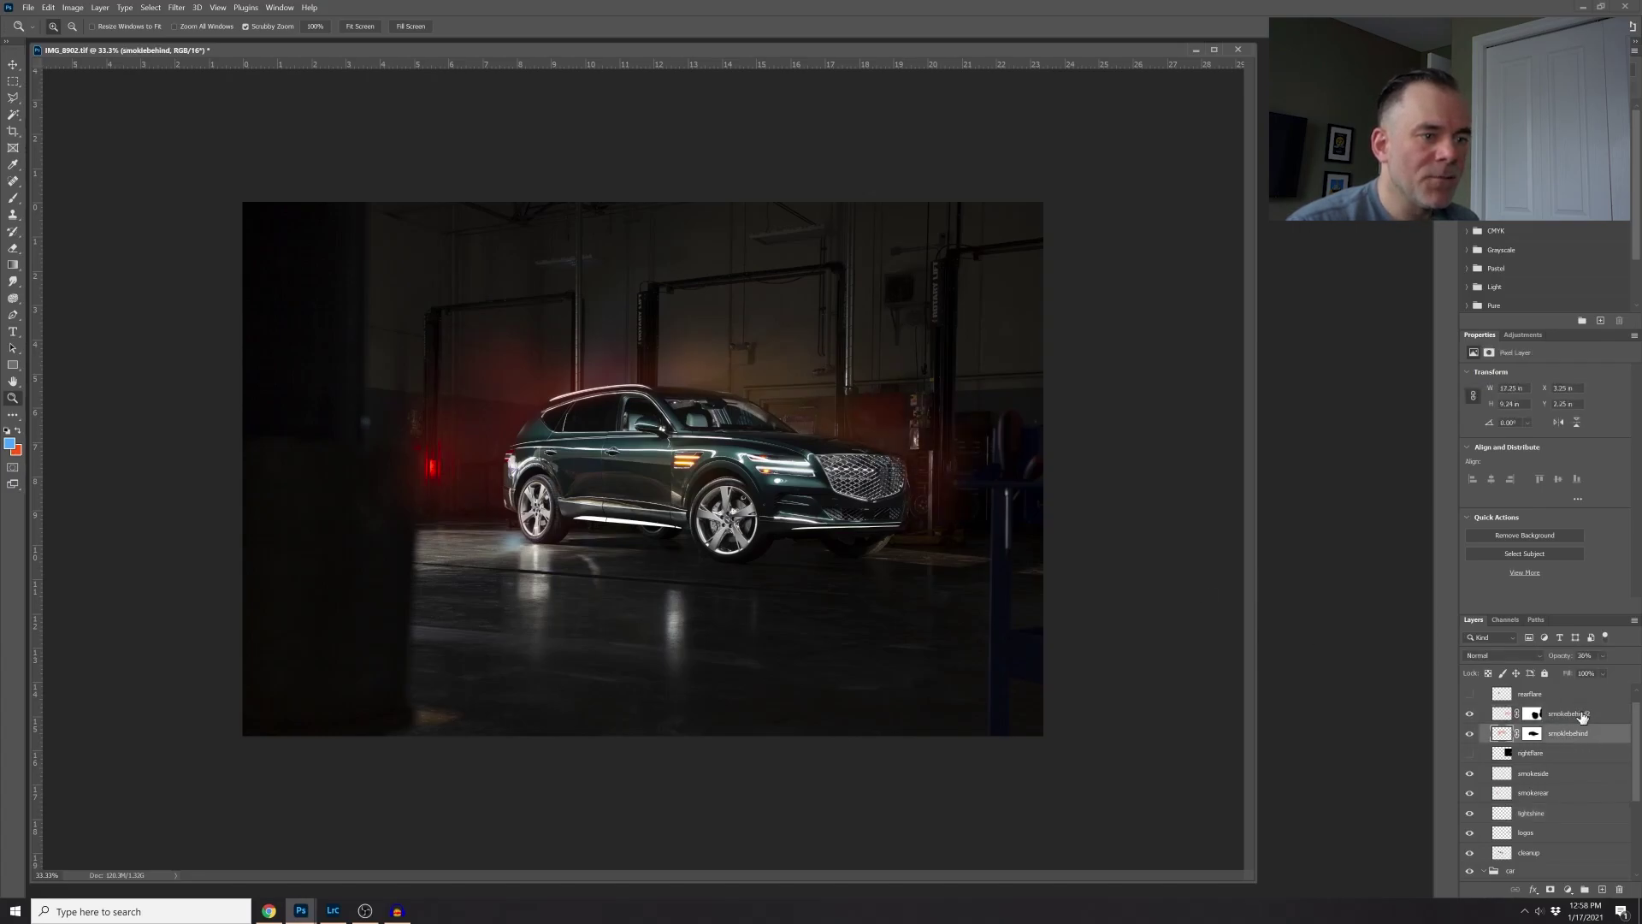
click(1469, 717)
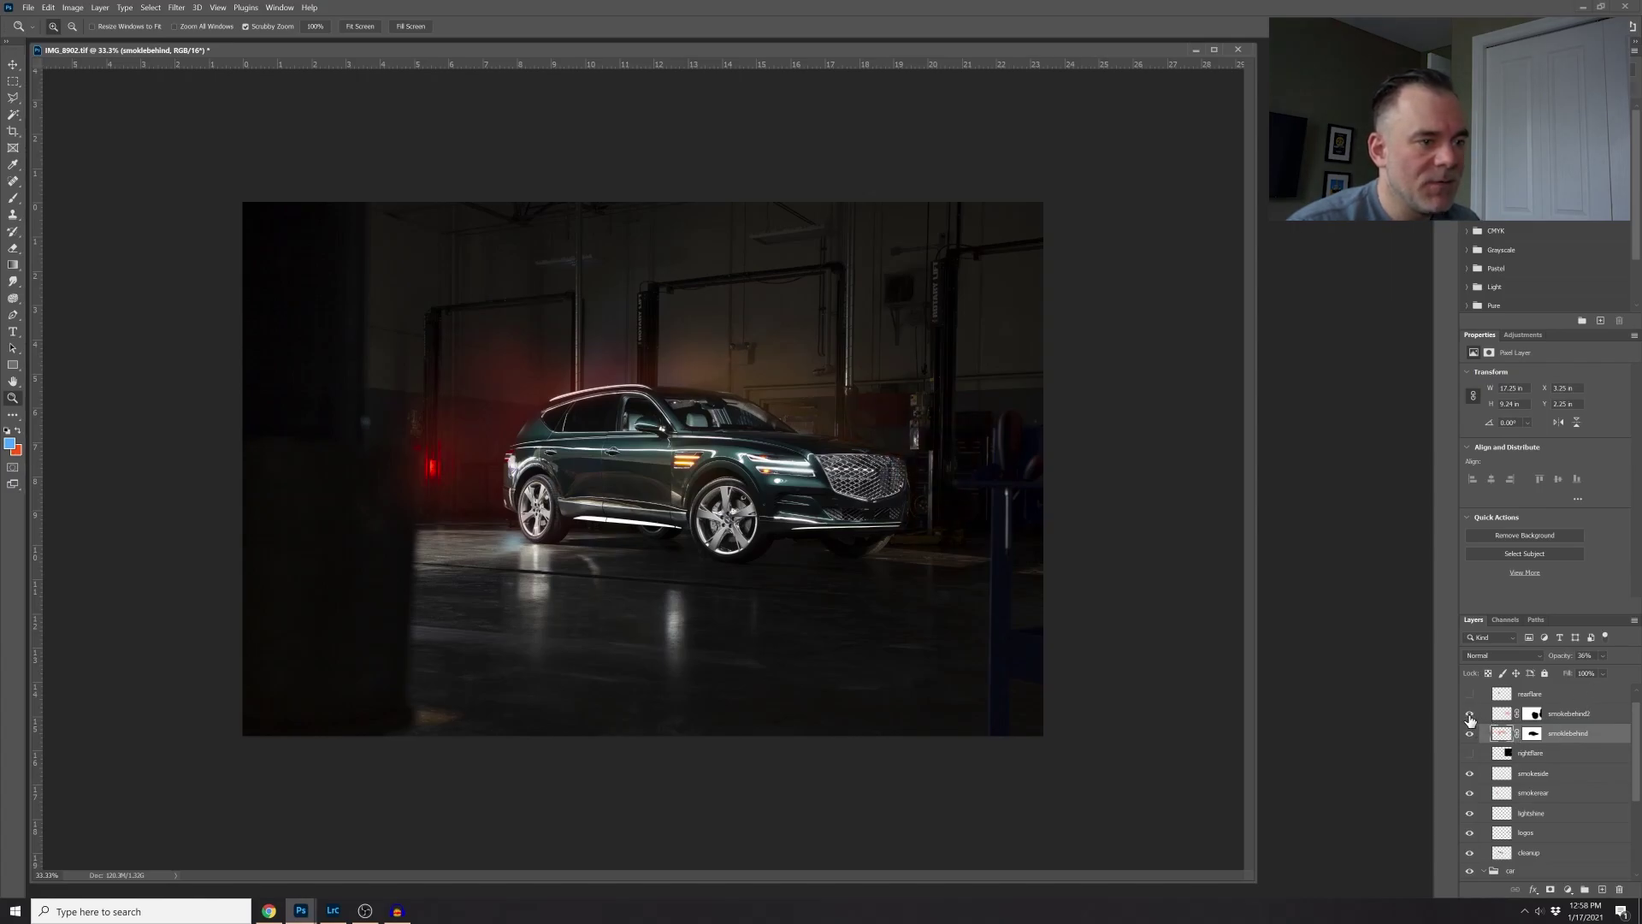
click(1470, 717)
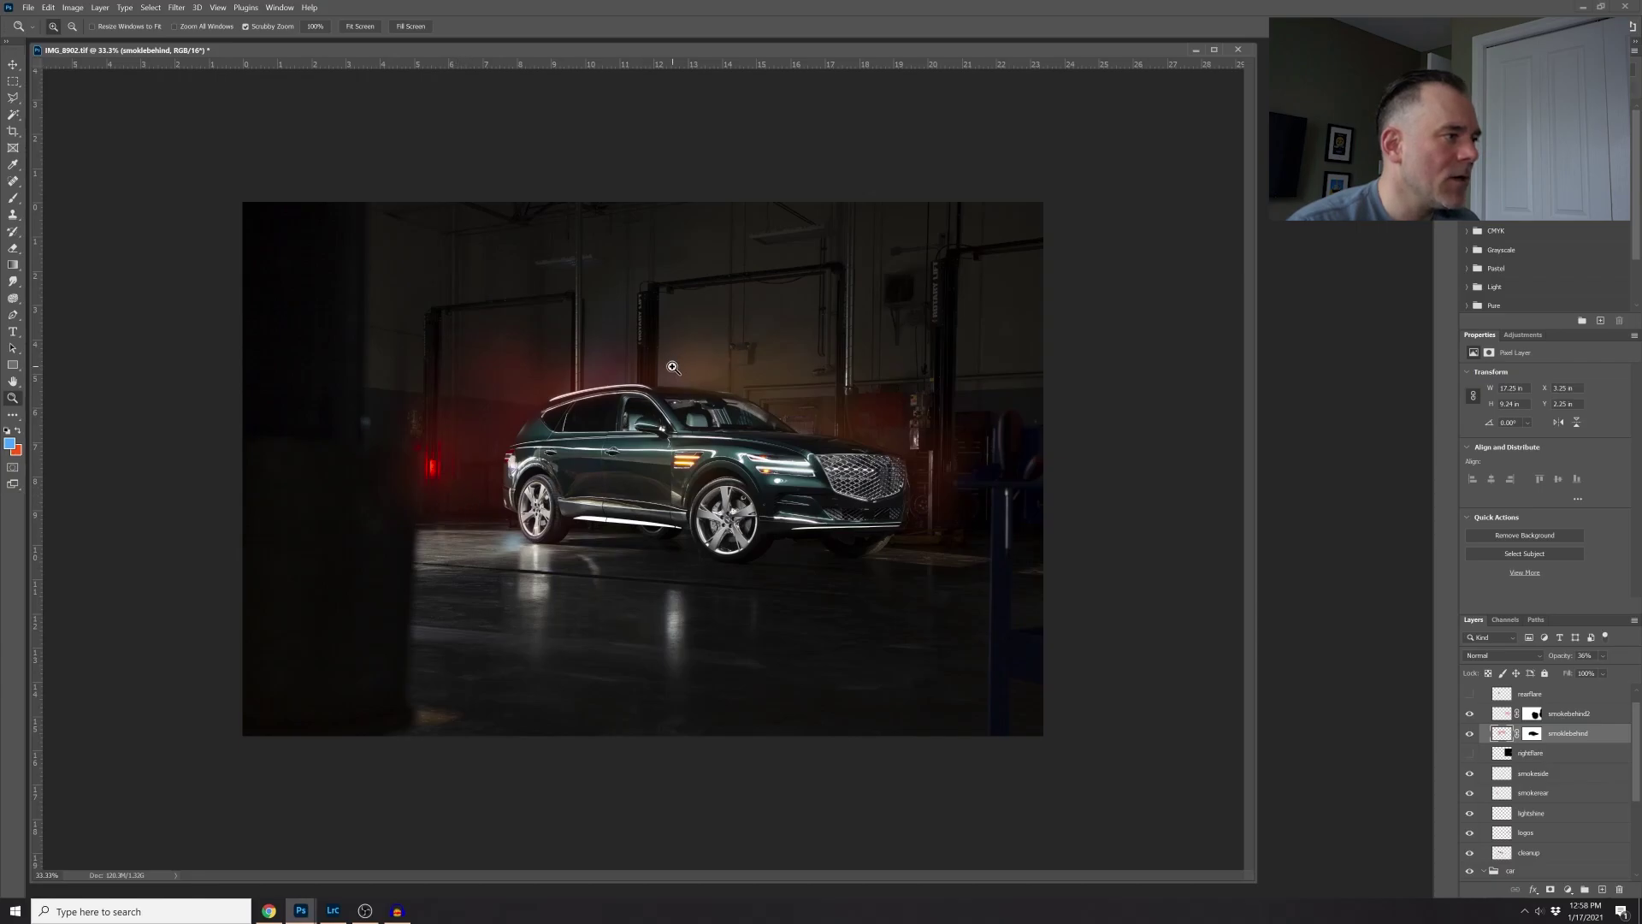
- Show the rightflare layer and compare the image with and without its light flare beside the car's front, leaving the layer visible
click(1470, 754)
click(1470, 755)
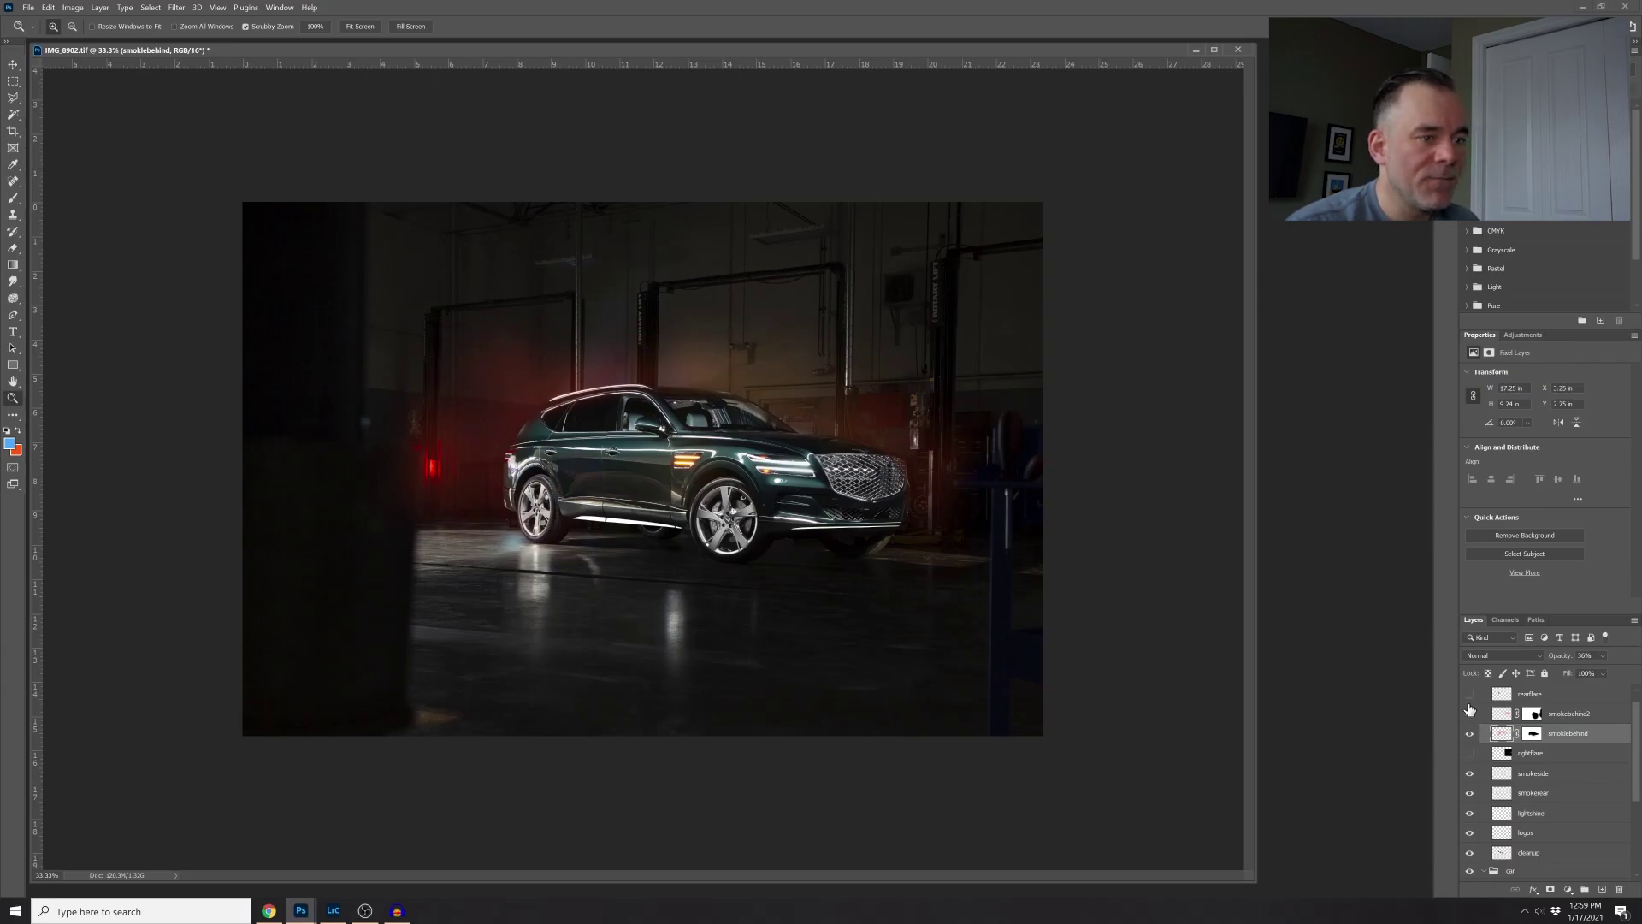
click(1470, 755)
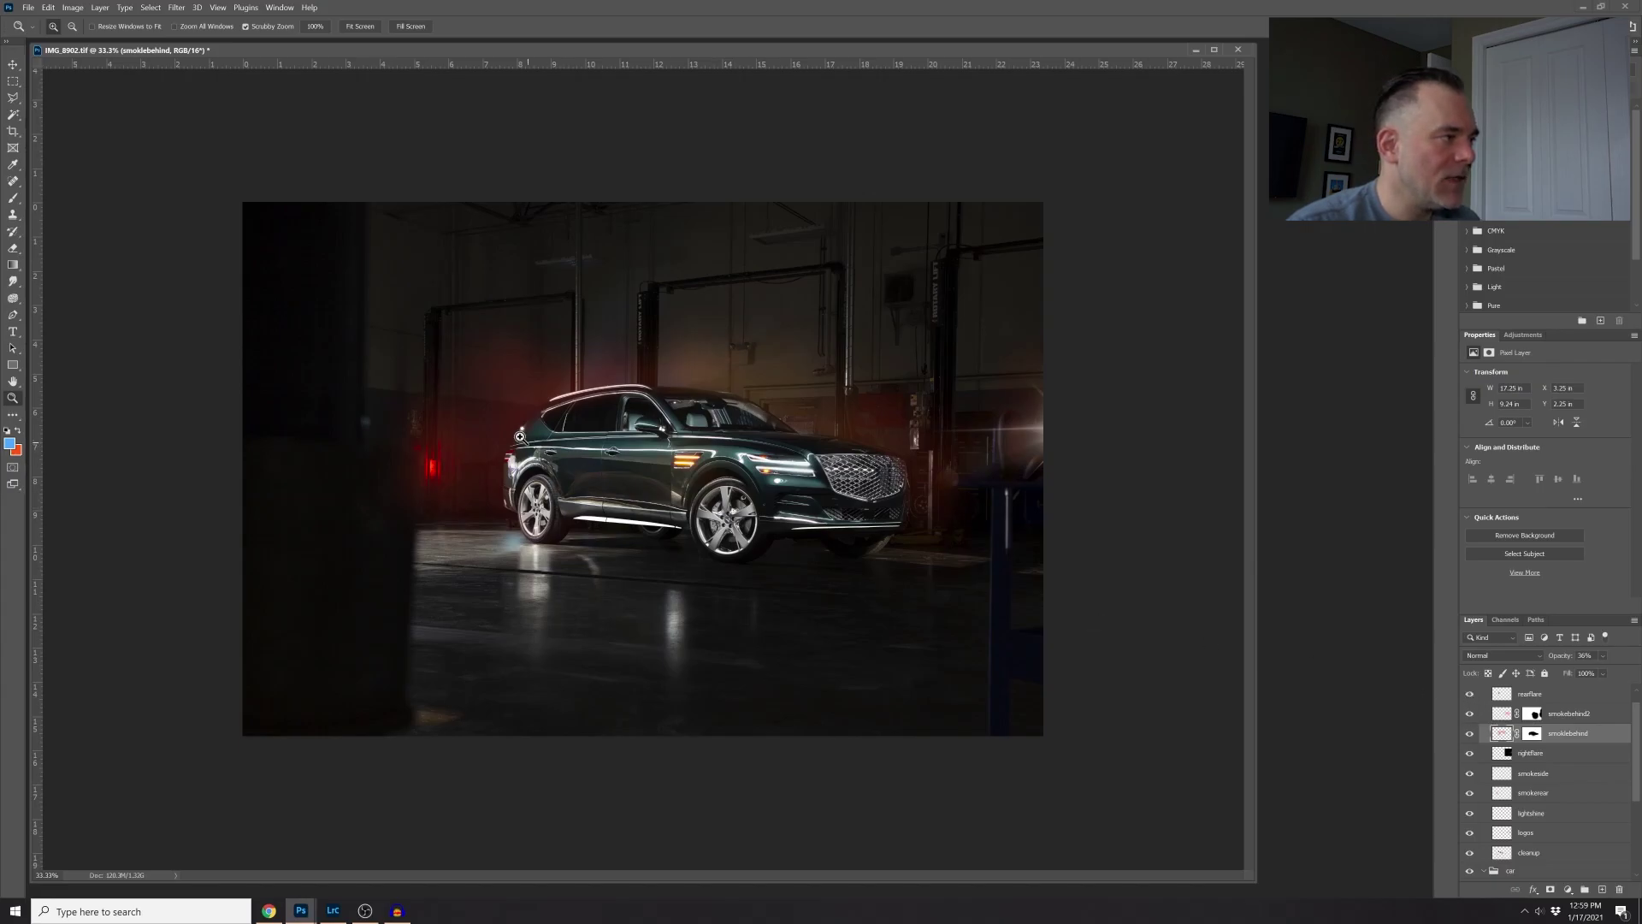
- Compare the car's rear at 200% with and without the rearflare layer's sparkle, leave the layer visible, and return to the full composite
click(1469, 693)
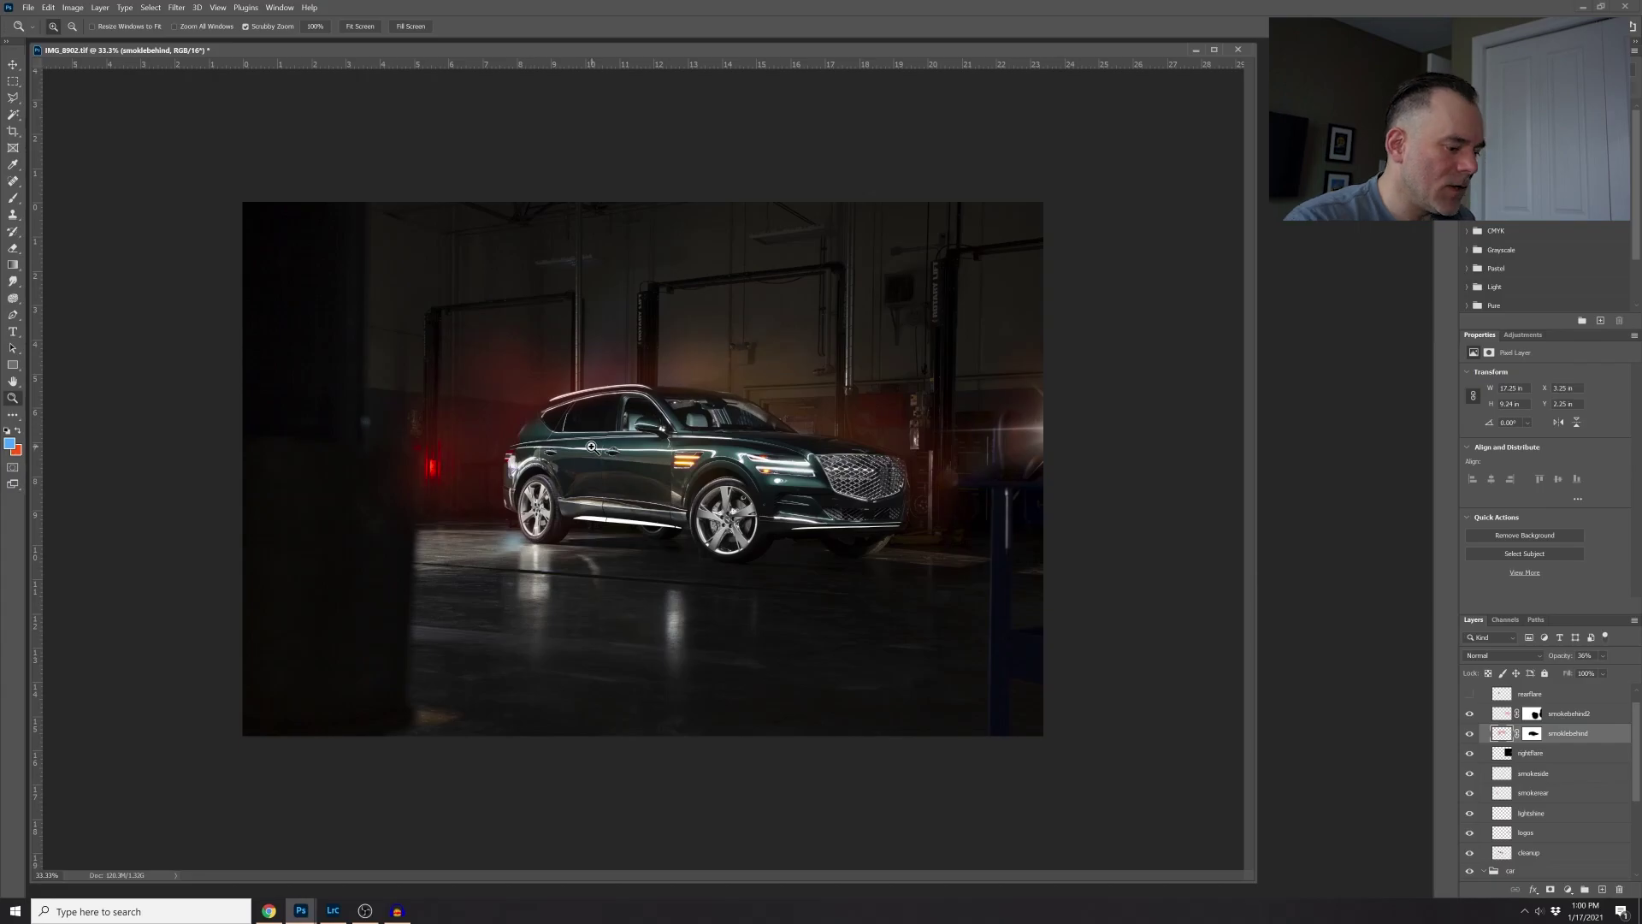
click(590, 444)
drag(590, 445, 1002, 554)
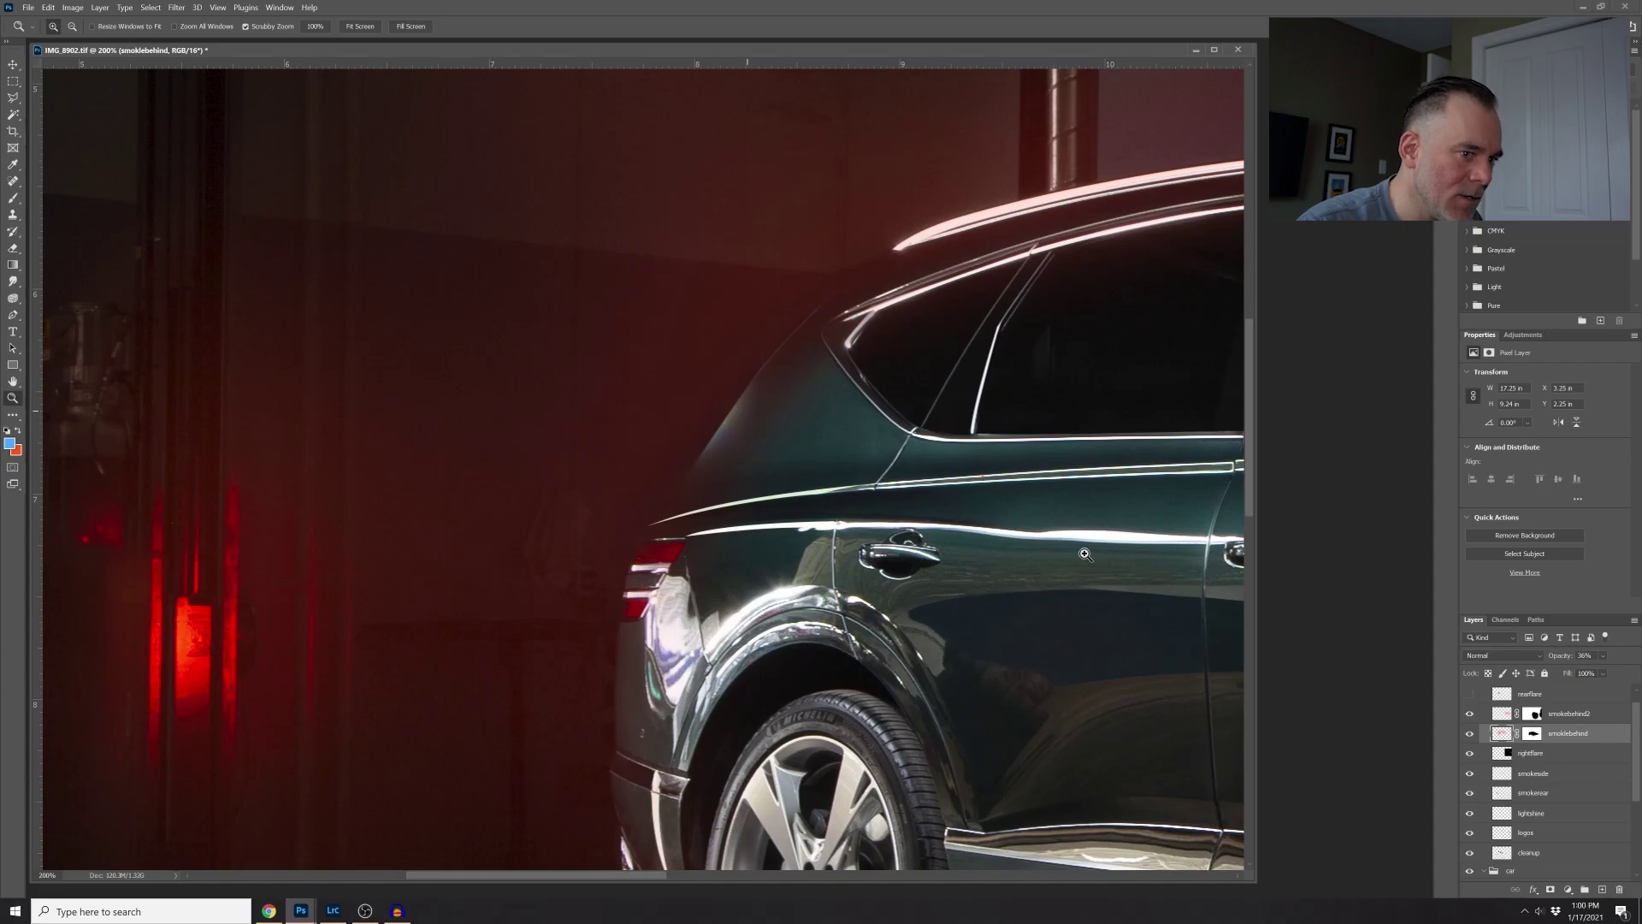
click(1469, 693)
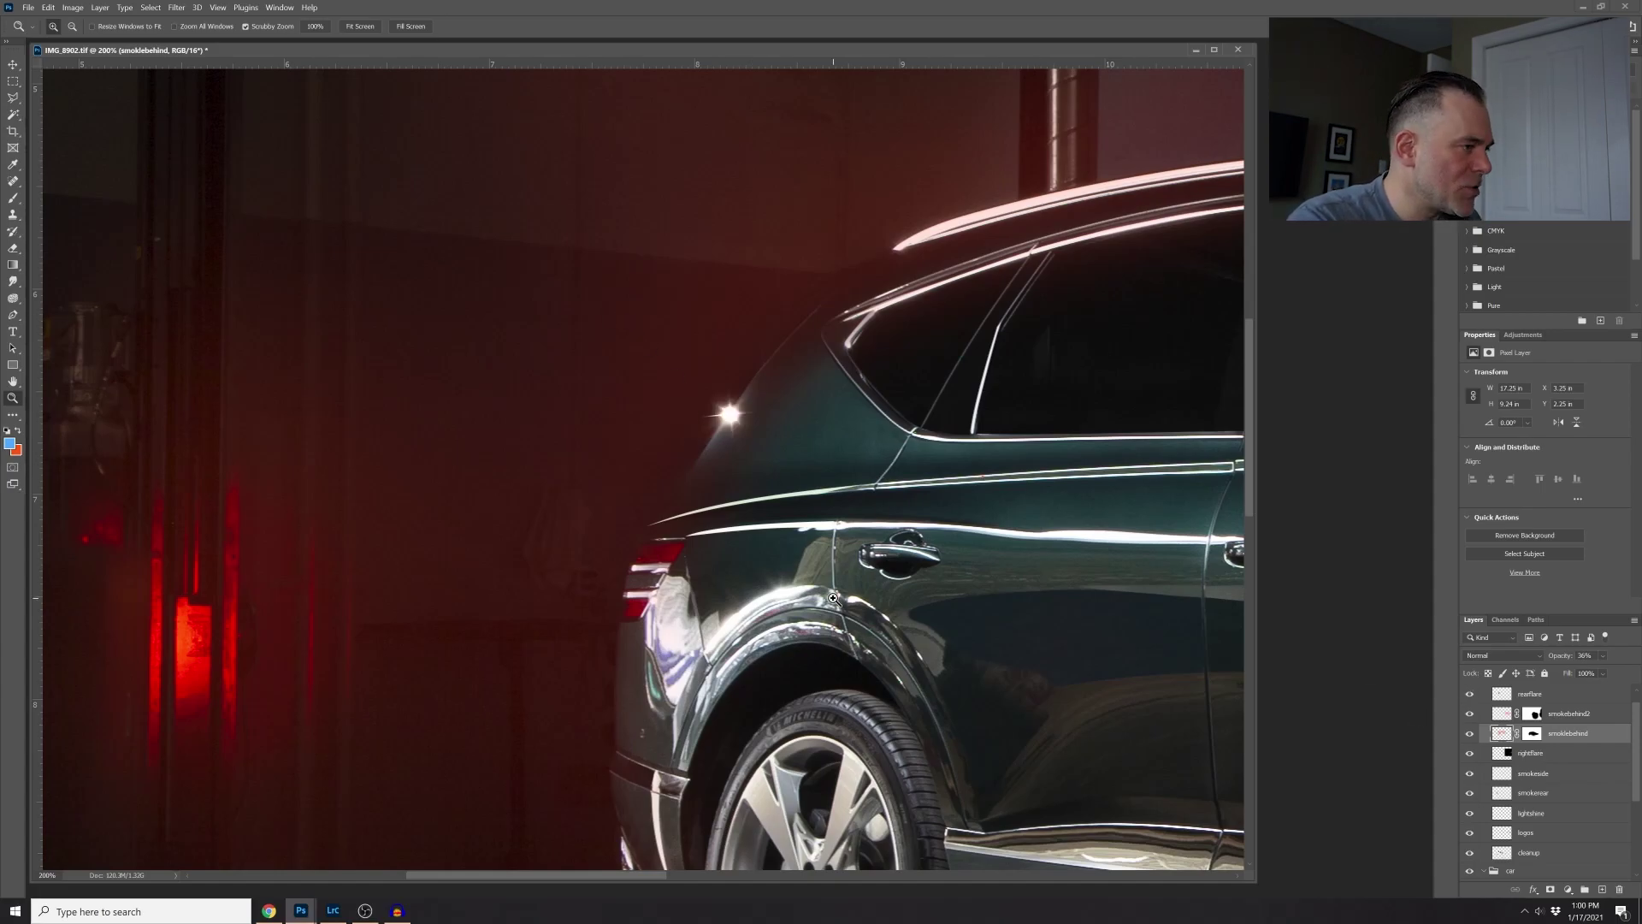
scroll(833, 597, down, 5)
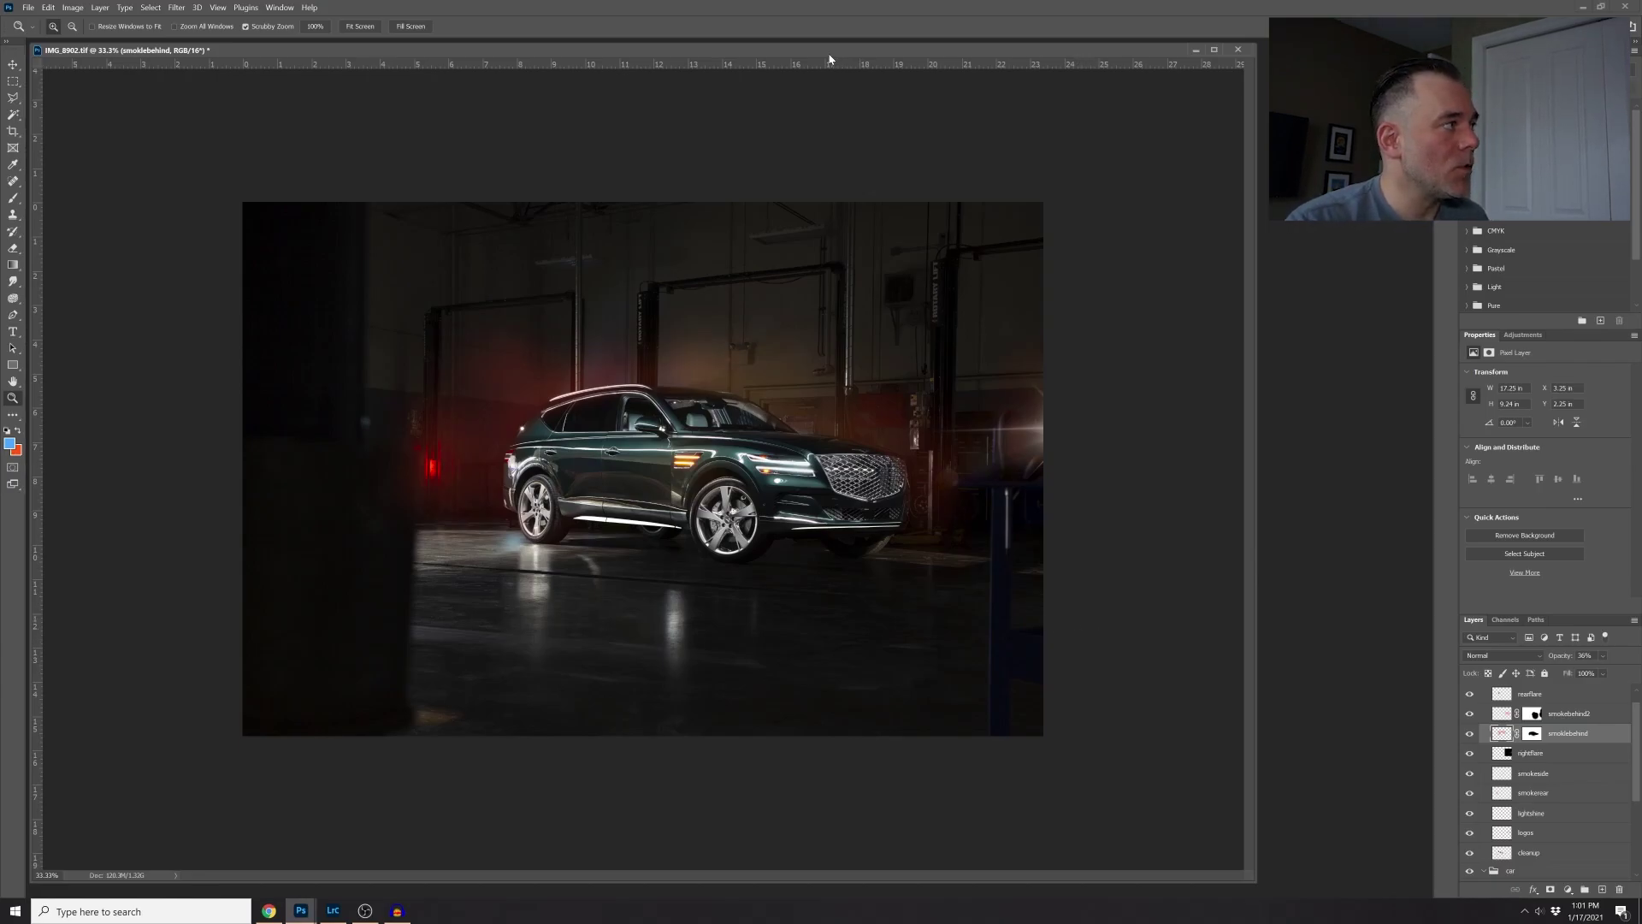
drag(871, 49, 943, 67)
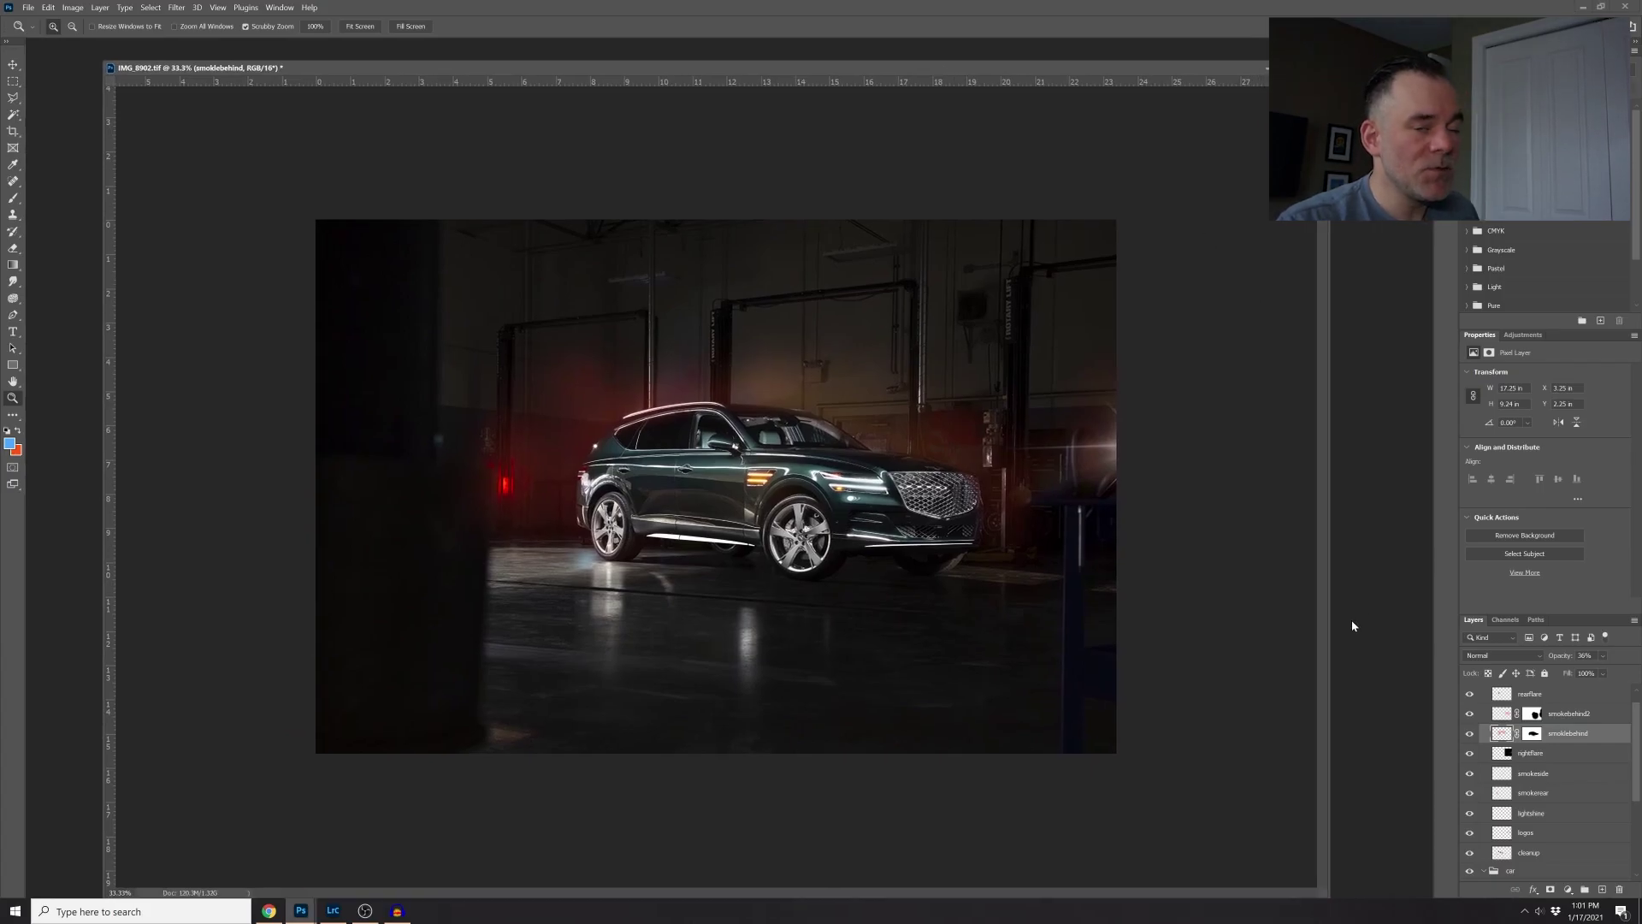